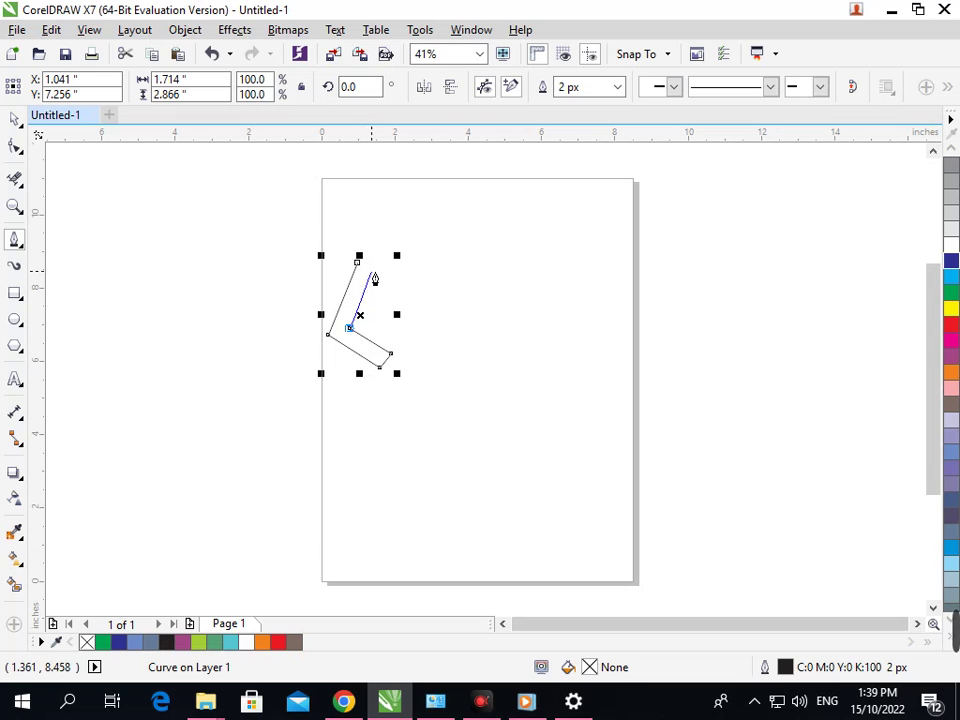
Finish the L-shaped outline with the Pen tool by joining its last corner to the starting point
{"action": "double_click", "coordinate": [371, 270]}
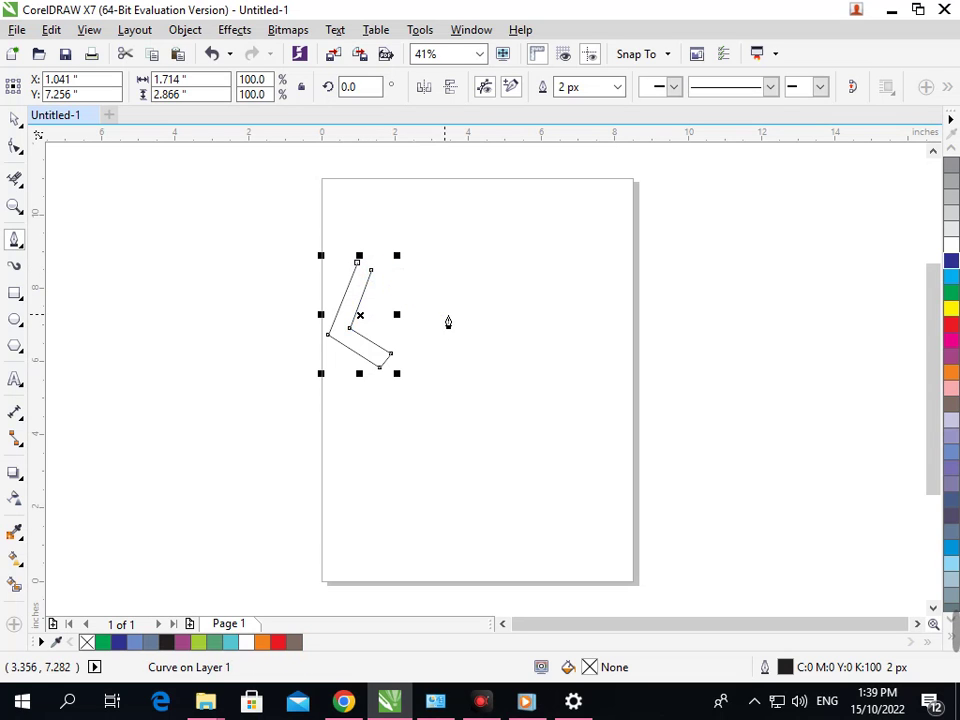
{"action": "scroll", "coordinate": [390, 311], "scroll_direction": "up", "scroll_amount": 6}
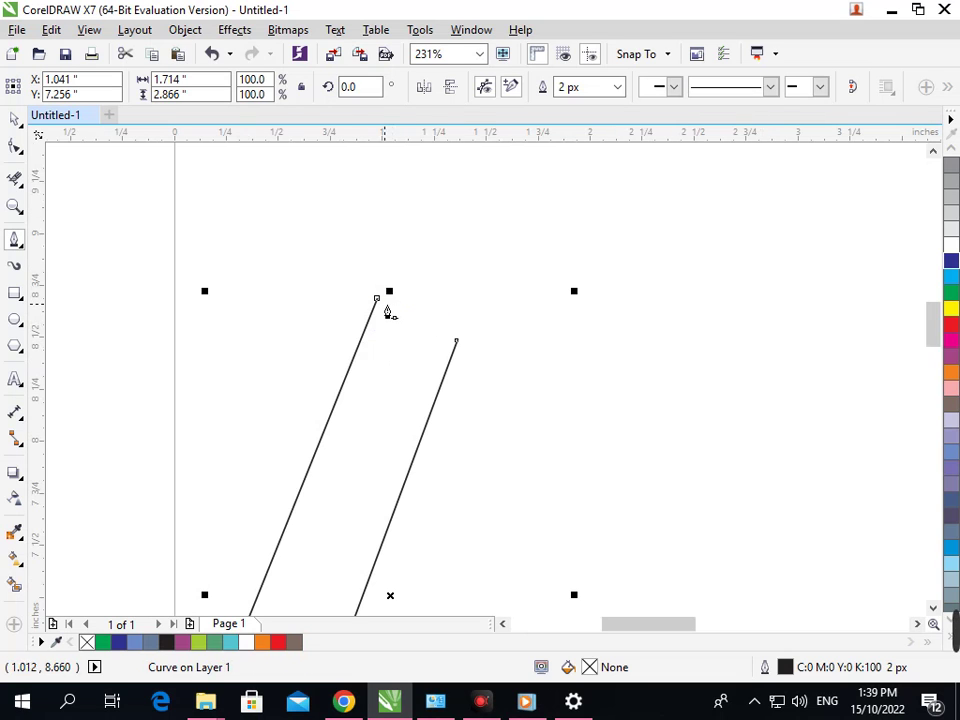
{"action": "left_click", "coordinate": [456, 345]}
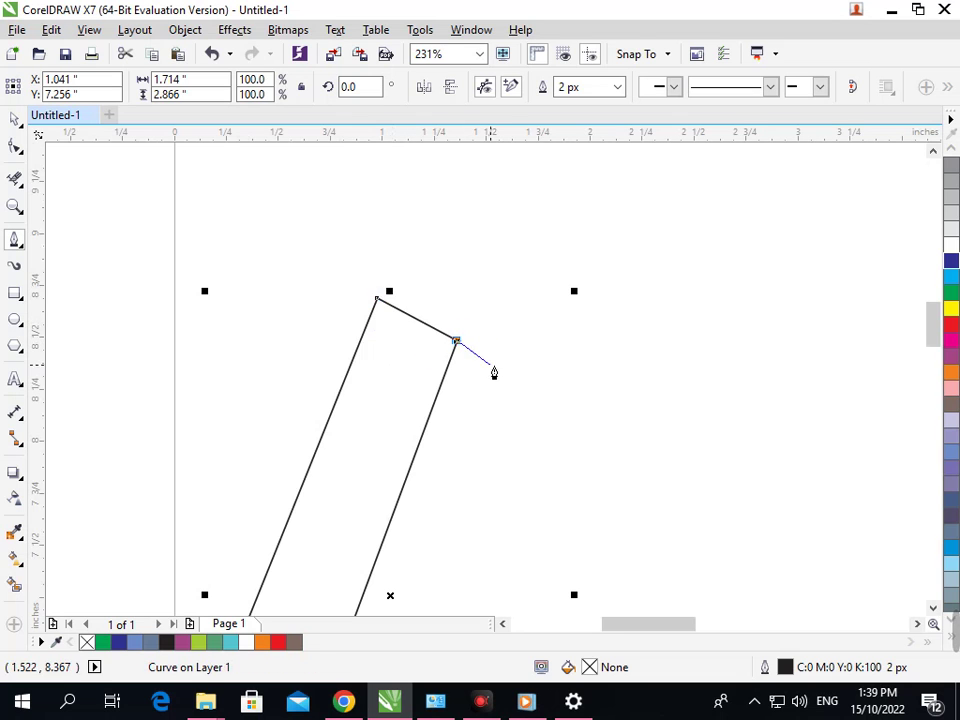
{"action": "scroll", "coordinate": [584, 444], "scroll_direction": "down", "scroll_amount": 6}
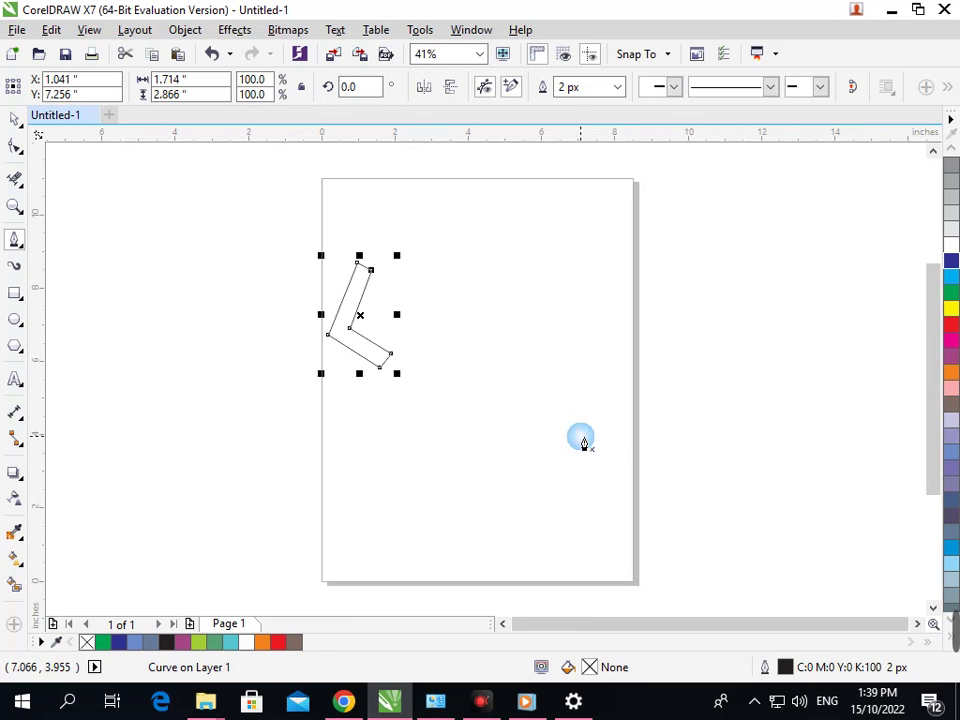
Duplicate the L-shape beside the original, mirror the copy vertically and horizontally, and position it as the opposite bracket
{"action": "left_click", "coordinate": [15, 118]}
{"action": "left_click", "coordinate": [255, 432]}
{"action": "left_click_drag", "start_coordinate": [359, 373], "coordinate": [454, 343]}
{"action": "right_click", "coordinate": [454, 343]}
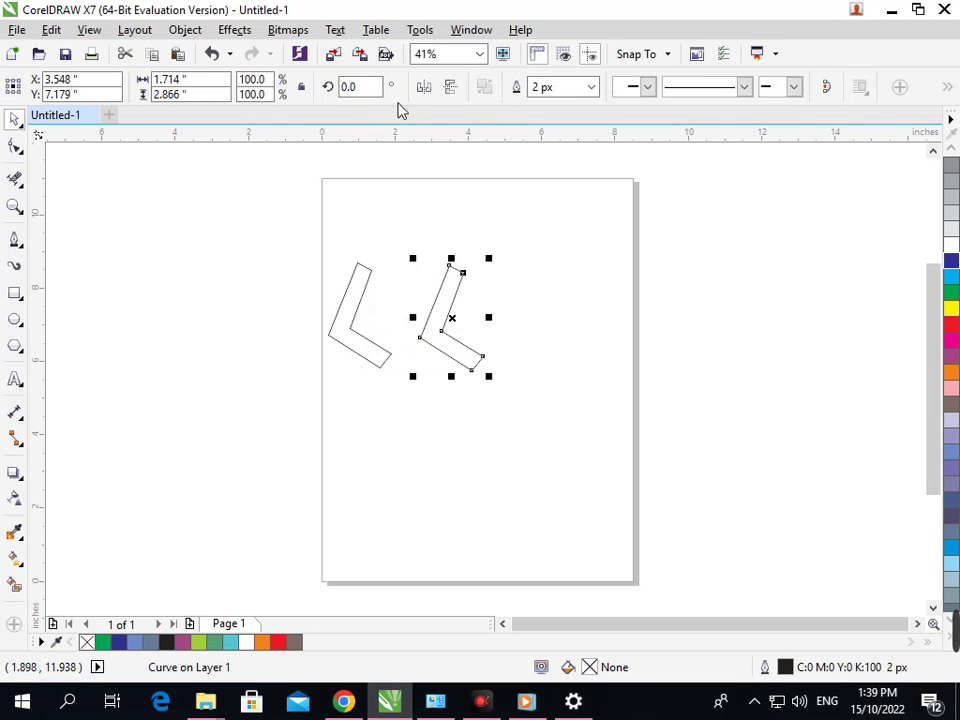
{"action": "left_click", "coordinate": [450, 88]}
{"action": "left_click", "coordinate": [424, 88]}
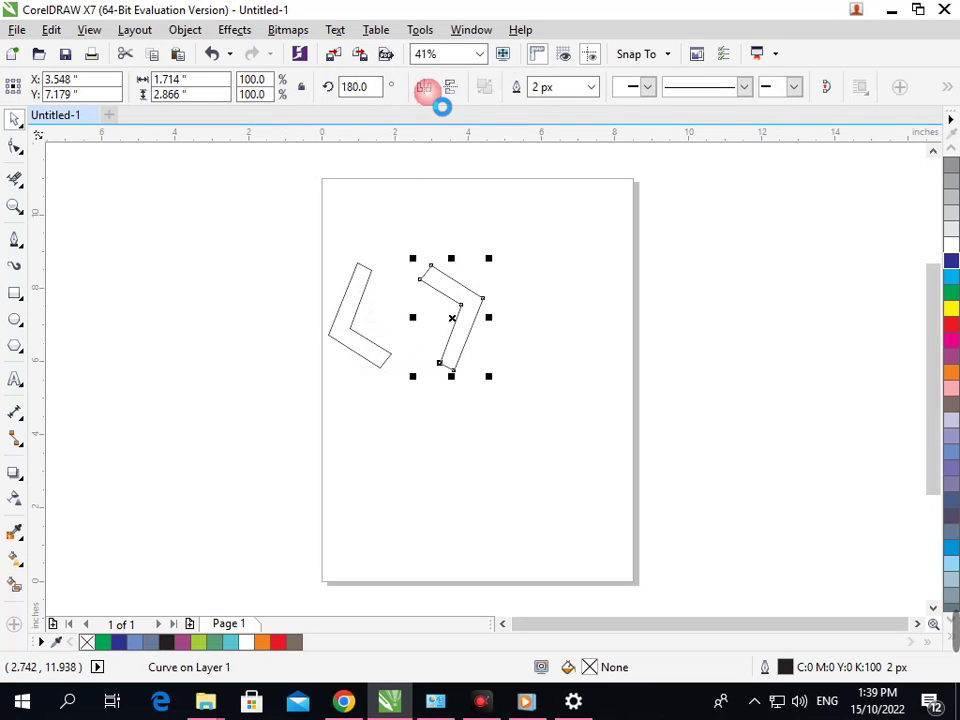
{"action": "left_click_drag", "start_coordinate": [474, 346], "coordinate": [454, 343]}
{"action": "left_click", "coordinate": [464, 442]}
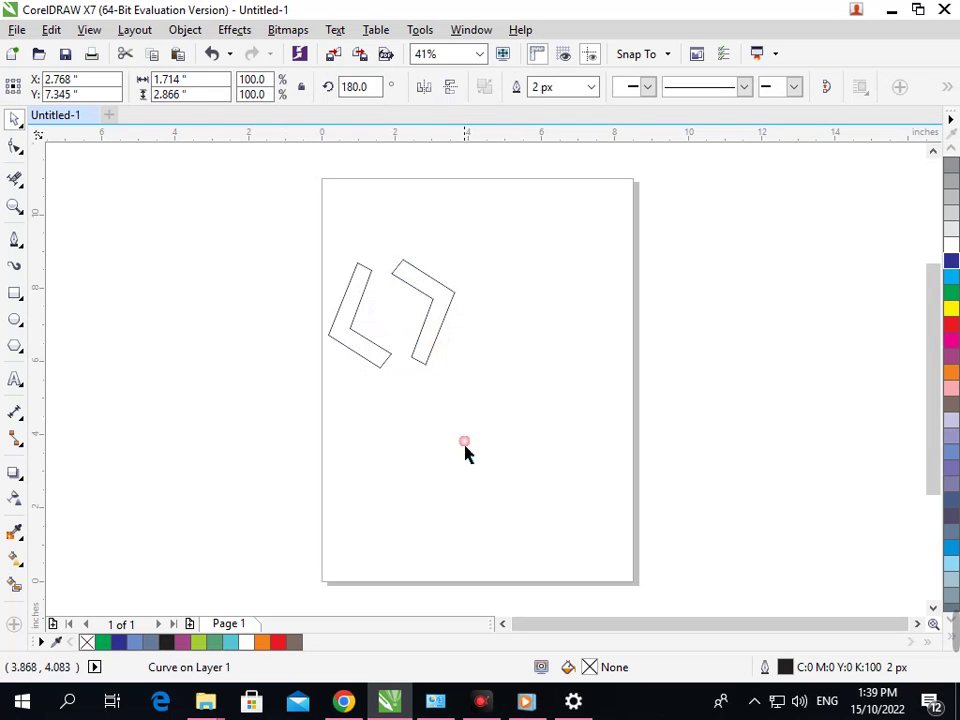
Draw a circle about 0.72 inches across and move it into the gap between the brackets' lower ends
{"action": "left_click", "coordinate": [14, 320]}
{"action": "mouse_move", "coordinate": [208, 407]}
{"action": "left_mouse_down"}
{"action": "mouse_move", "coordinate": [253, 444]}
{"action": "mouse_move", "coordinate": [230, 413]}
{"action": "left_mouse_up"}
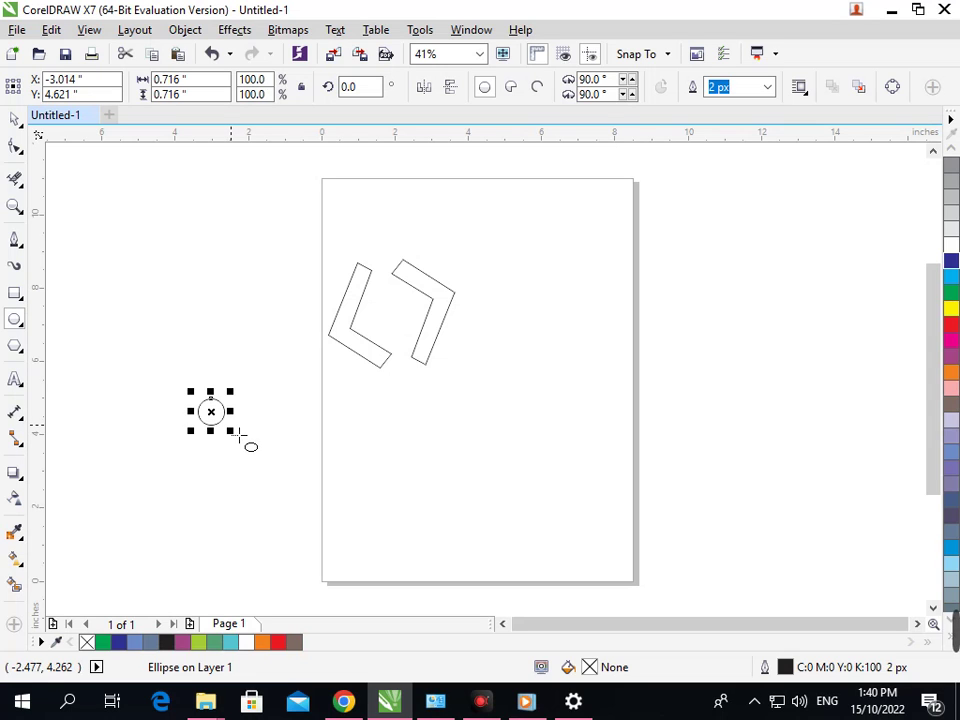
{"action": "left_click", "coordinate": [15, 120]}
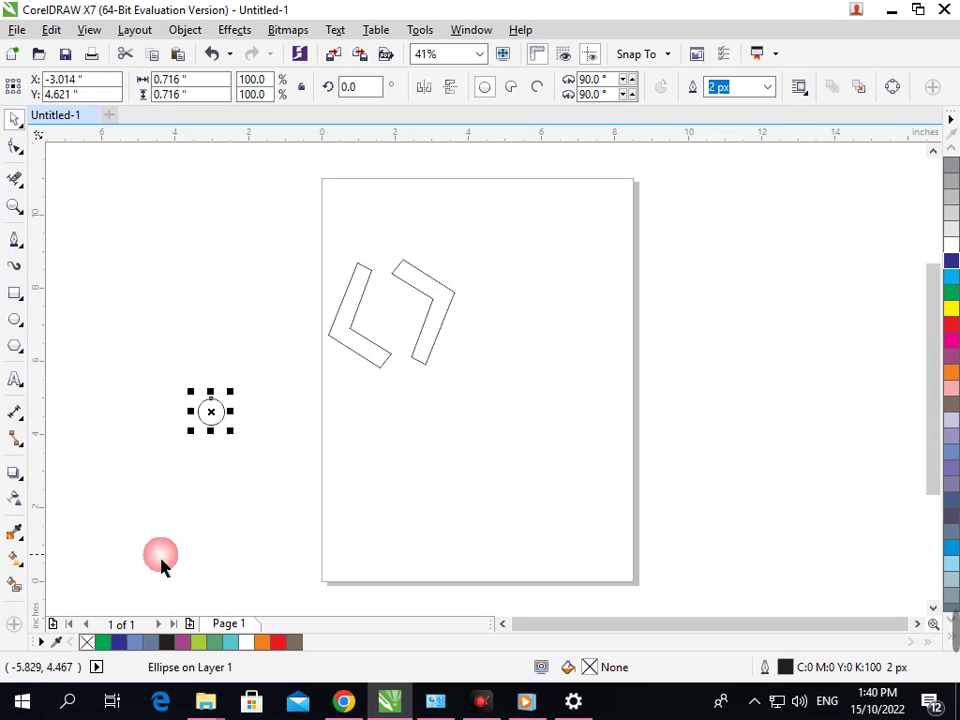
{"action": "left_click", "coordinate": [155, 553]}
{"action": "left_click_drag", "start_coordinate": [220, 421], "coordinate": [417, 385]}
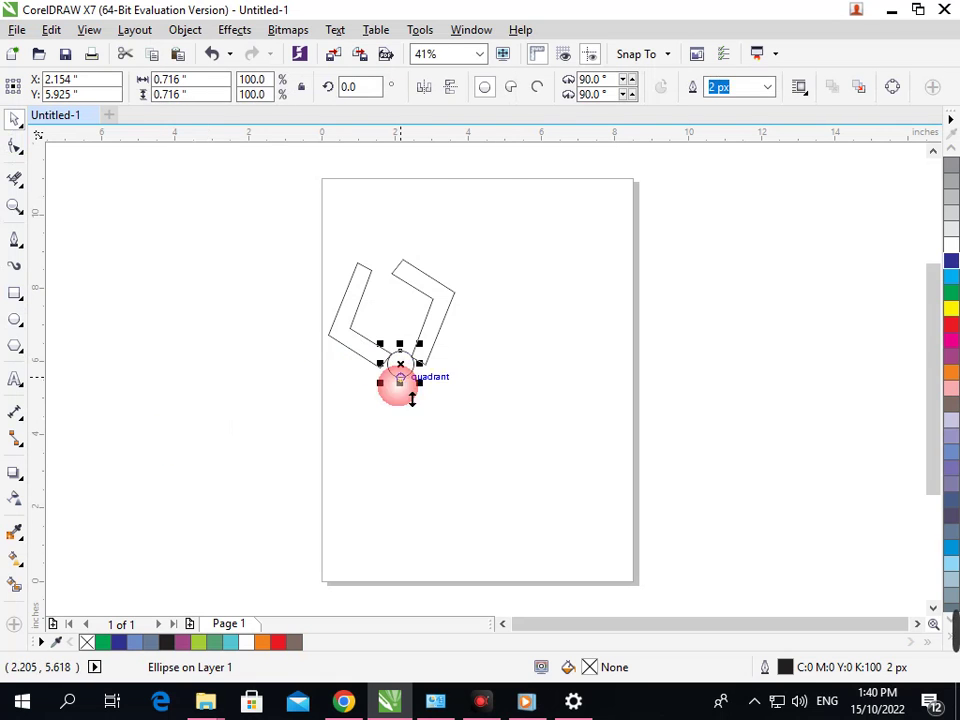
Scale the circle down to fit between the brackets' ends and add a smaller concentric circle inside it
{"action": "scroll", "coordinate": [420, 362], "scroll_direction": "up", "scroll_amount": 6}
{"action": "left_click", "coordinate": [392, 418]}
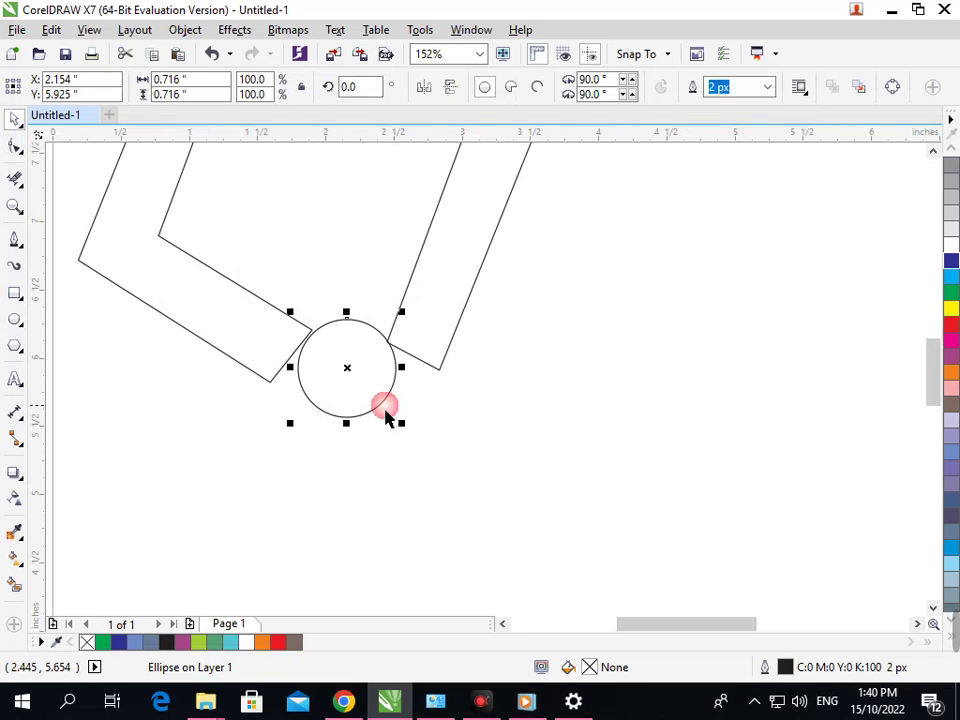
{"action": "left_click", "coordinate": [381, 421]}
{"action": "left_click_drag", "start_coordinate": [405, 424], "coordinate": [381, 403]}
{"action": "left_click", "coordinate": [398, 437]}
{"action": "key", "text": "shift+F4"}
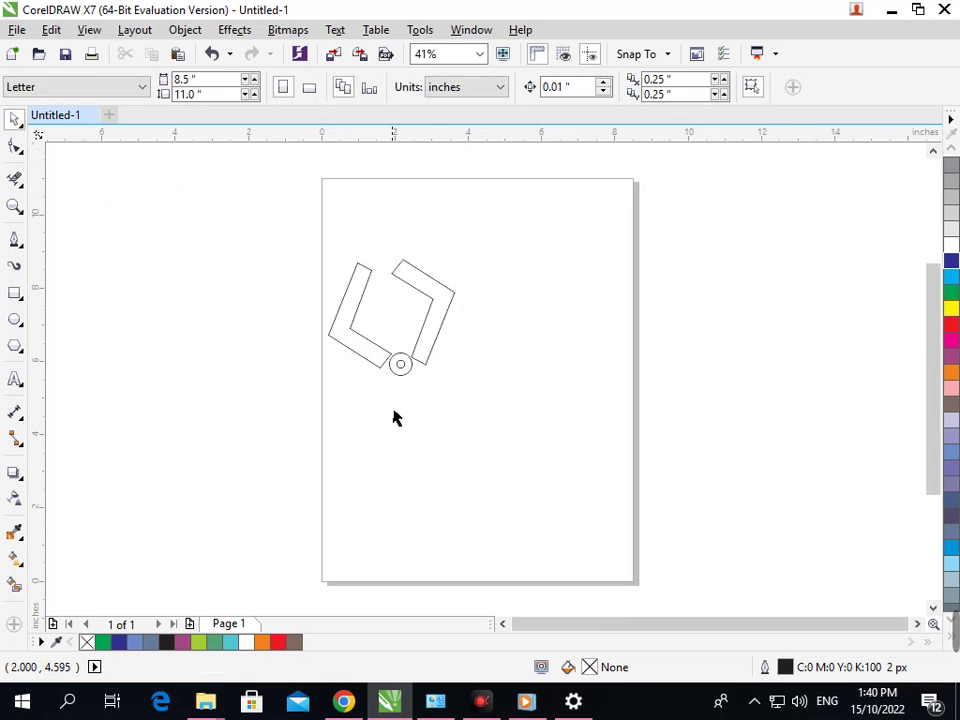
Rotate all the shapes together to about 354° and move them toward the page's horizontal middle
{"action": "left_click_drag", "start_coordinate": [285, 212], "coordinate": [478, 418]}
{"action": "left_click", "coordinate": [450, 334]}
{"action": "mouse_move", "coordinate": [474, 267]}
{"action": "left_mouse_down"}
{"action": "mouse_move", "coordinate": [482, 274]}
{"action": "mouse_move", "coordinate": [471, 272]}
{"action": "left_mouse_up"}
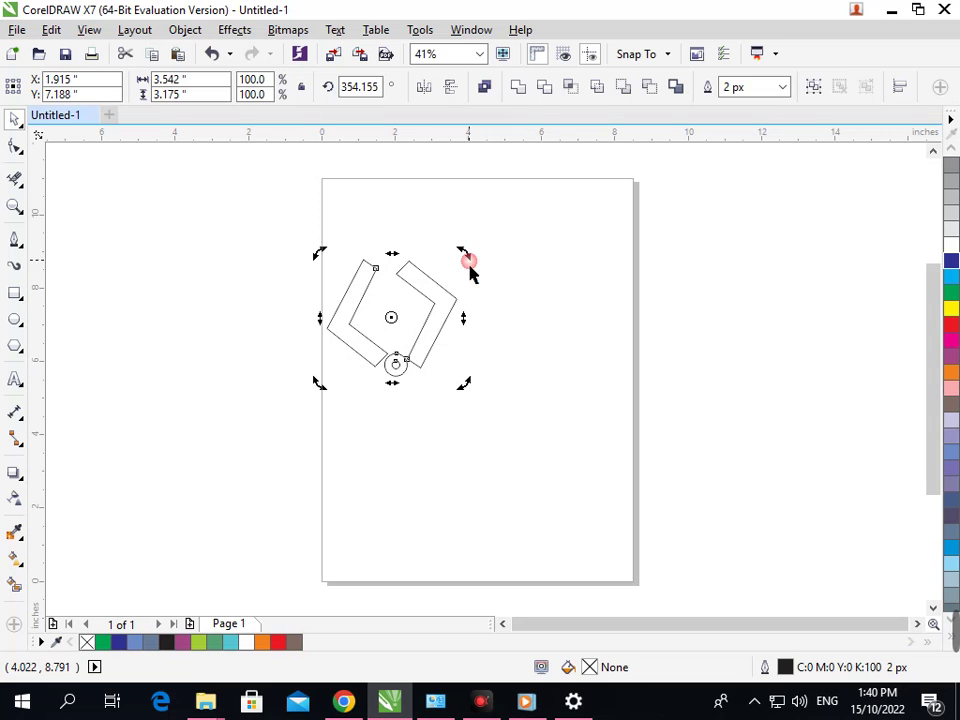
{"action": "left_click", "coordinate": [307, 268]}
{"action": "left_click_drag", "start_coordinate": [307, 268], "coordinate": [506, 429]}
{"action": "left_click_drag", "start_coordinate": [439, 343], "coordinate": [523, 362]}
{"action": "left_click", "coordinate": [476, 508]}
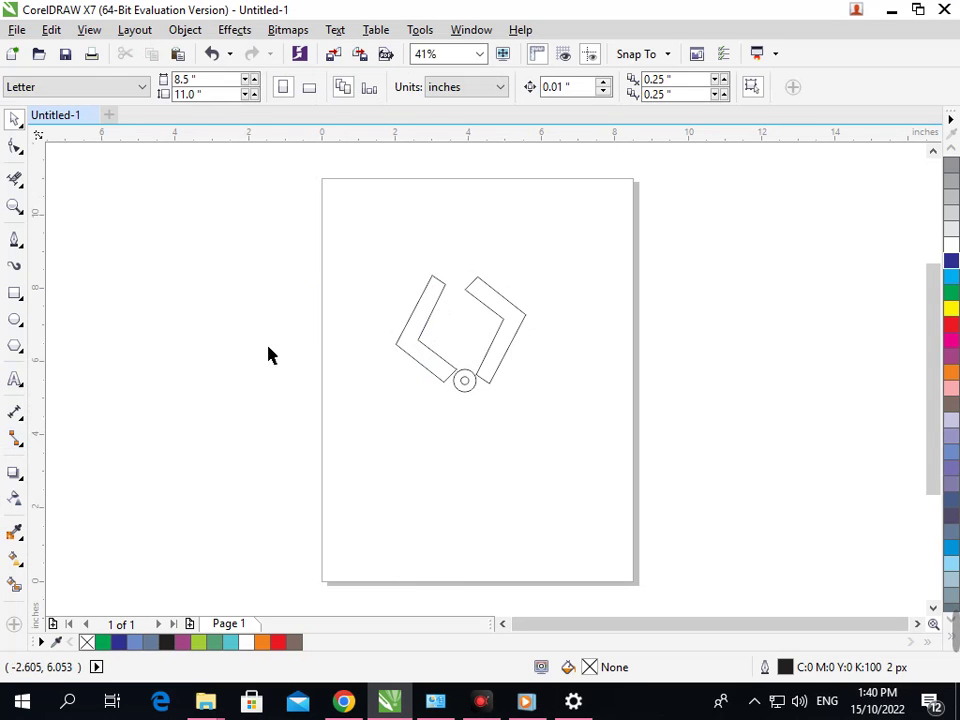
Draw a closed four-sided shape with the Pen tool inside the two brackets
{"action": "left_click", "coordinate": [16, 242]}
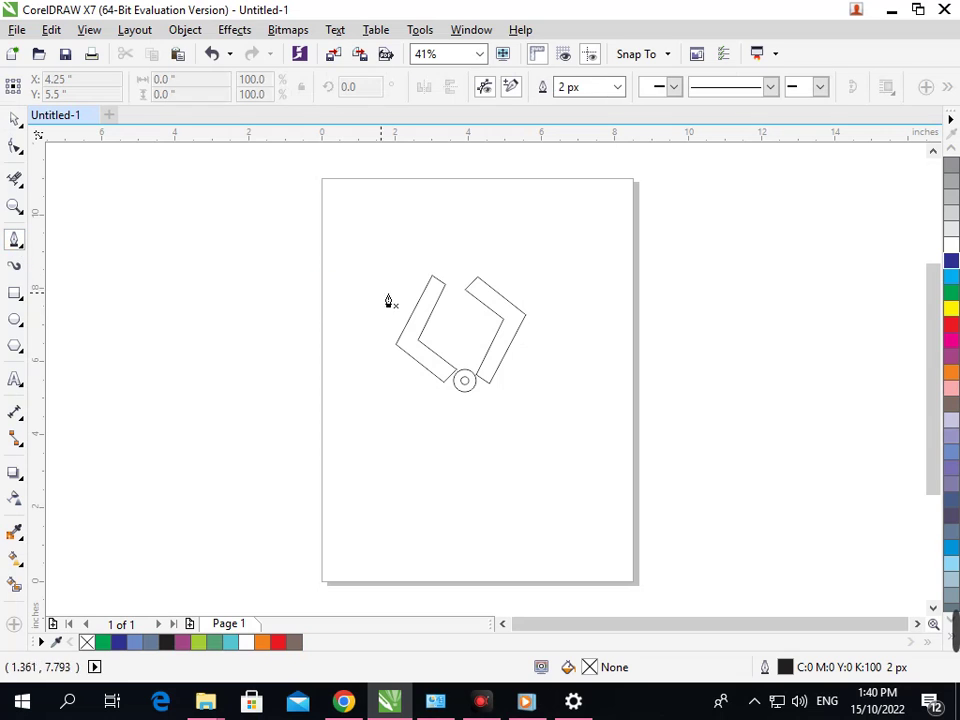
{"action": "left_click", "coordinate": [456, 294]}
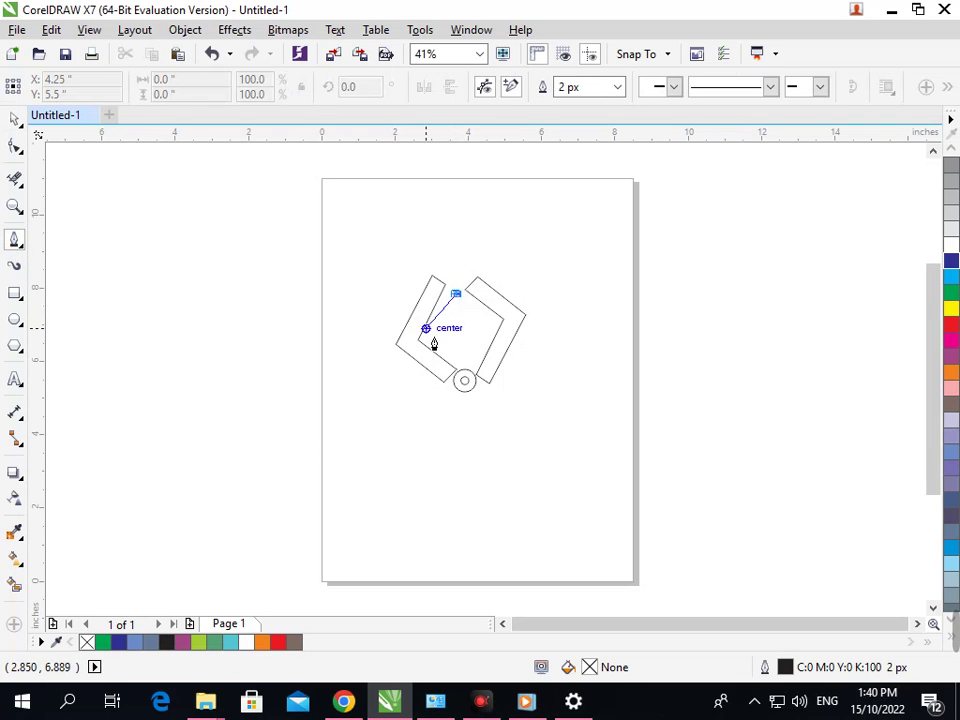
{"action": "left_click", "coordinate": [435, 337]}
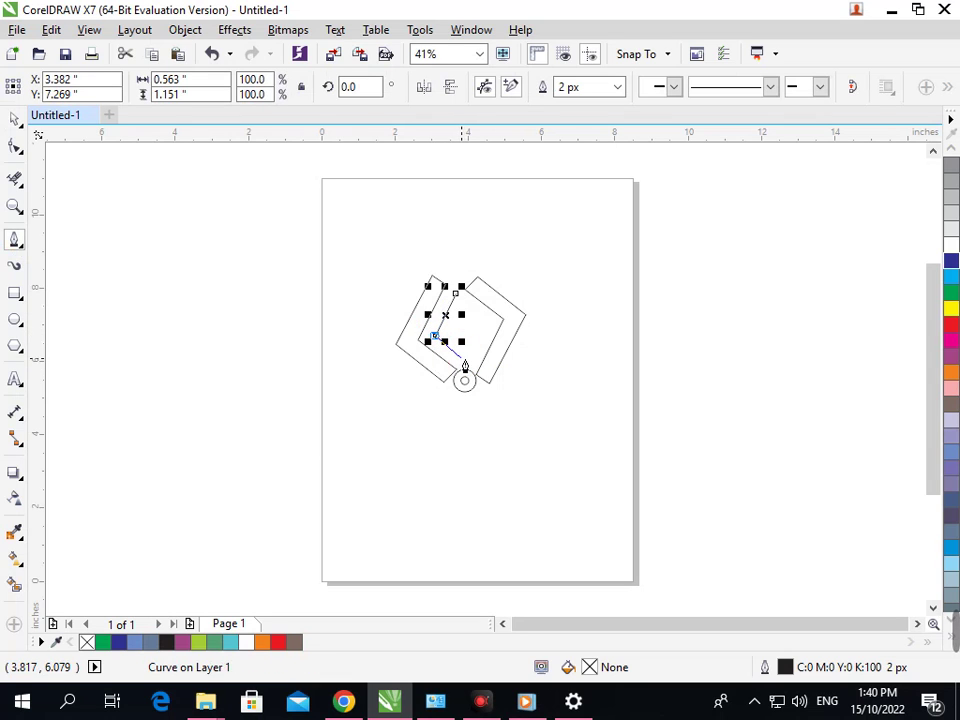
{"action": "left_click", "coordinate": [461, 358]}
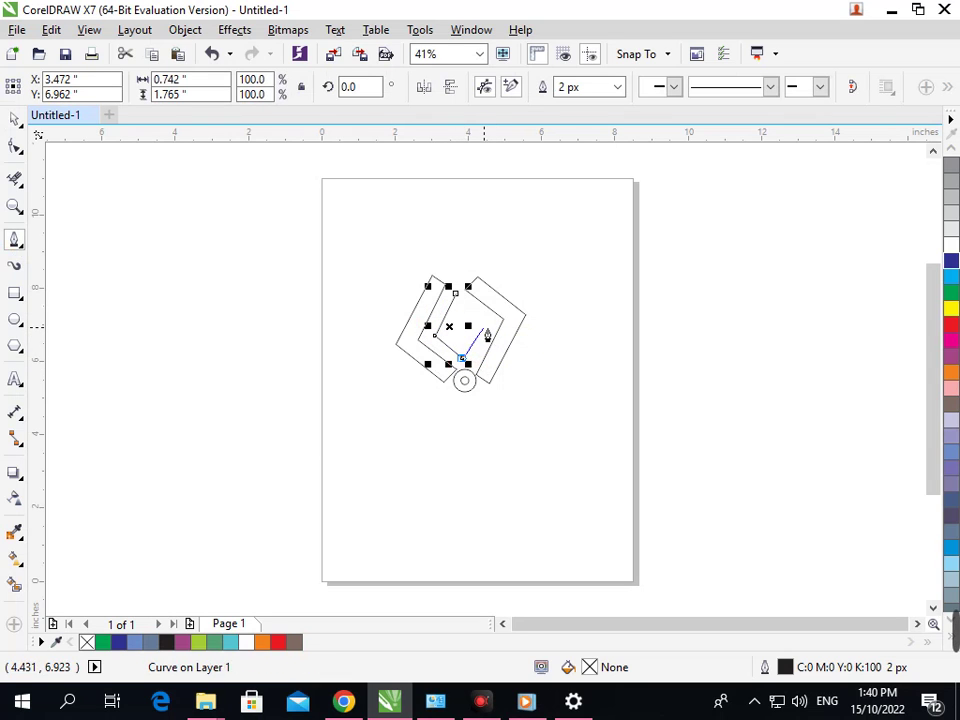
{"action": "left_click", "coordinate": [487, 328]}
{"action": "left_click", "coordinate": [455, 293]}
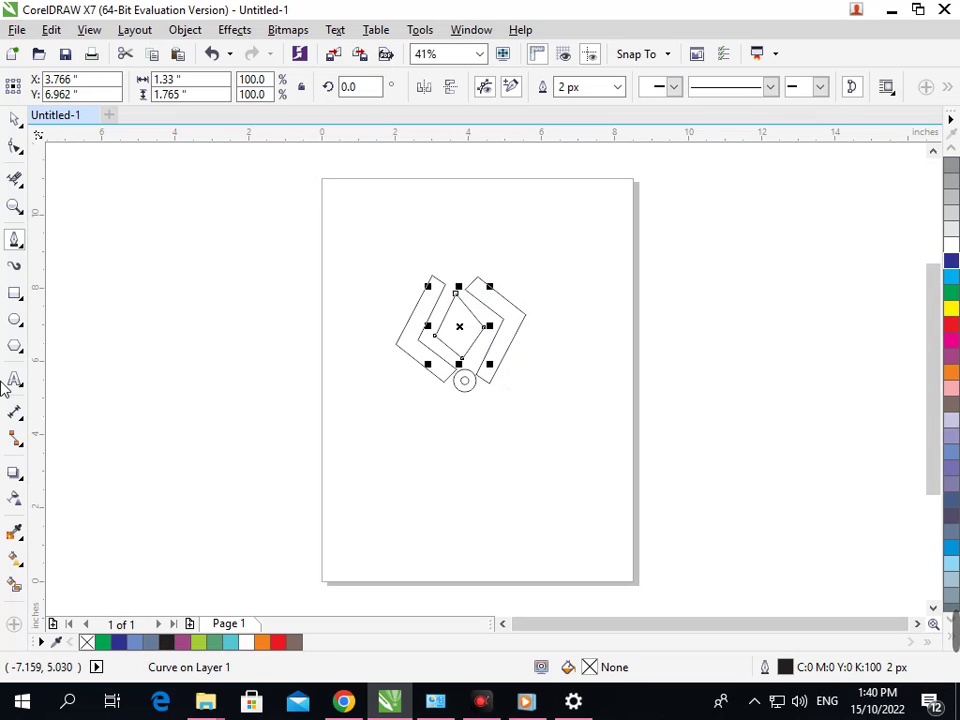
Draw a polygon about 4.2 by 4.0 inches beside the page and set its number of sides to 4
{"action": "left_click", "coordinate": [20, 352]}
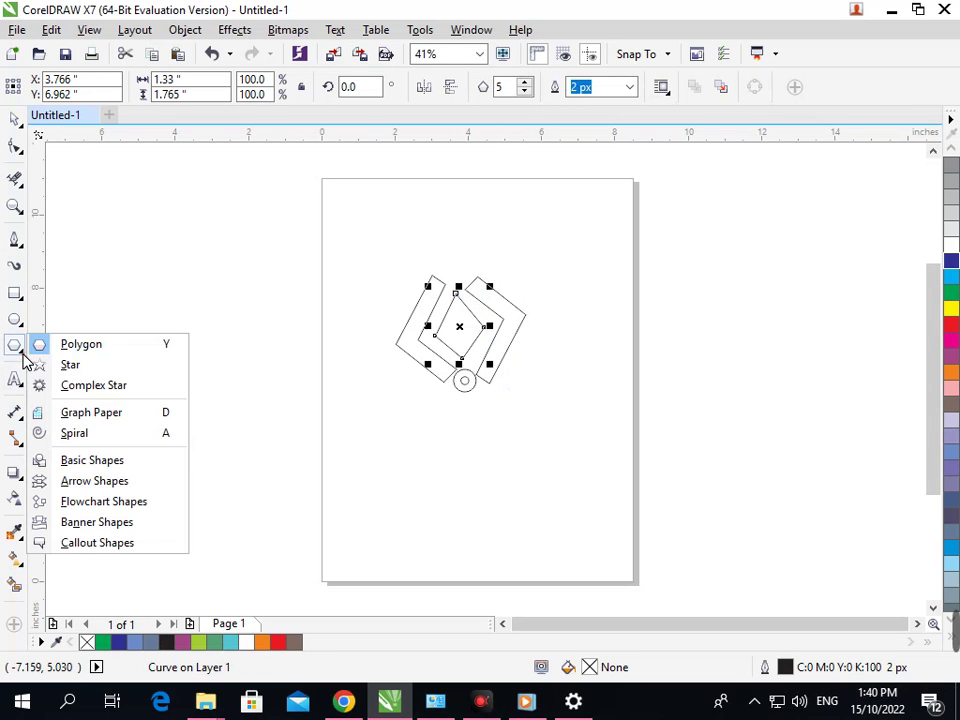
{"action": "left_click", "coordinate": [75, 346]}
{"action": "left_click_drag", "start_coordinate": [108, 282], "coordinate": [276, 441]}
{"action": "left_click", "coordinate": [510, 88]}
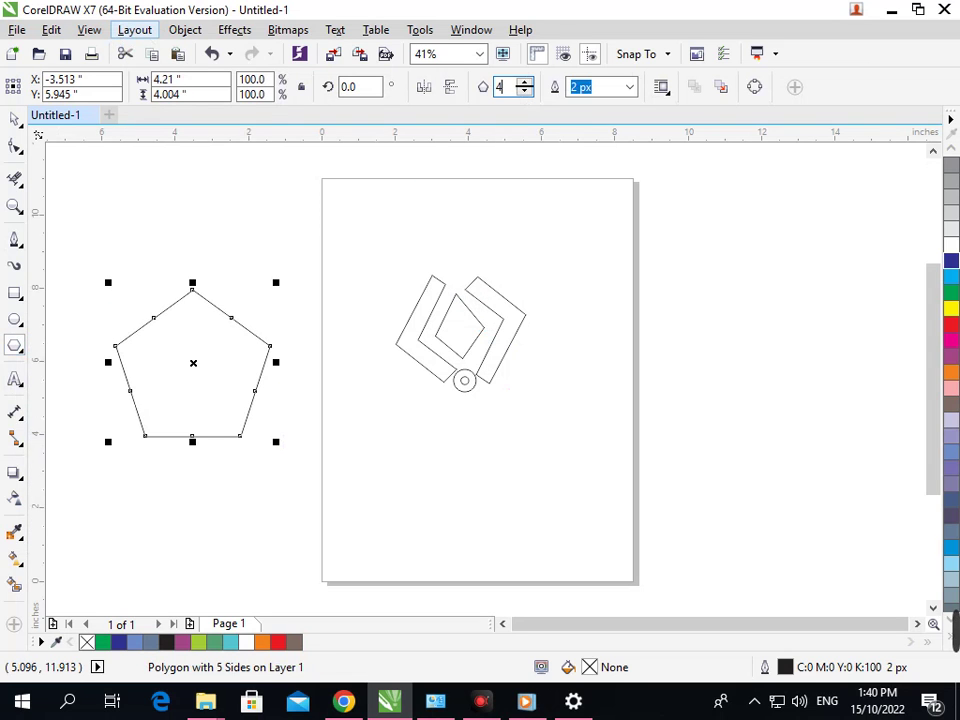
{"action": "type", "text": "4"}
{"action": "key", "text": "Return"}
Delete the pen-drawn four-sided shape between the brackets
{"action": "left_click", "coordinate": [15, 118]}
{"action": "left_click", "coordinate": [448, 375]}
{"action": "left_click", "coordinate": [456, 350]}
{"action": "key", "text": "Delete"}
Move the four-sided polygon onto the brackets and scale it down to about 51.2% to fit between them
{"action": "mouse_move", "coordinate": [233, 412]}
{"action": "left_mouse_down"}
{"action": "mouse_move", "coordinate": [538, 379]}
{"action": "mouse_move", "coordinate": [527, 396]}
{"action": "left_mouse_up"}
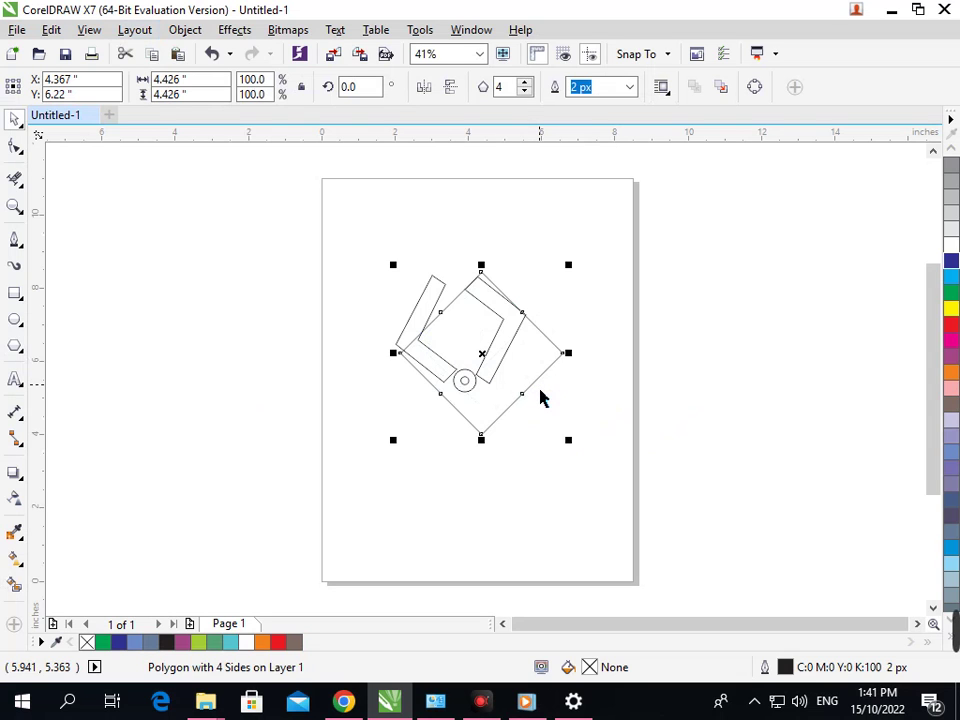
{"action": "left_click", "coordinate": [551, 388]}
{"action": "left_click_drag", "start_coordinate": [561, 446], "coordinate": [487, 362]}
{"action": "left_click", "coordinate": [519, 429]}
{"action": "left_click", "coordinate": [508, 428]}
Rotate the four-sided polygon to about 9.9° and reposition it between the brackets
{"action": "key", "text": "F2"}
{"action": "left_click_drag", "start_coordinate": [343, 238], "coordinate": [630, 441]}
{"action": "left_click_drag", "start_coordinate": [489, 364], "coordinate": [483, 375]}
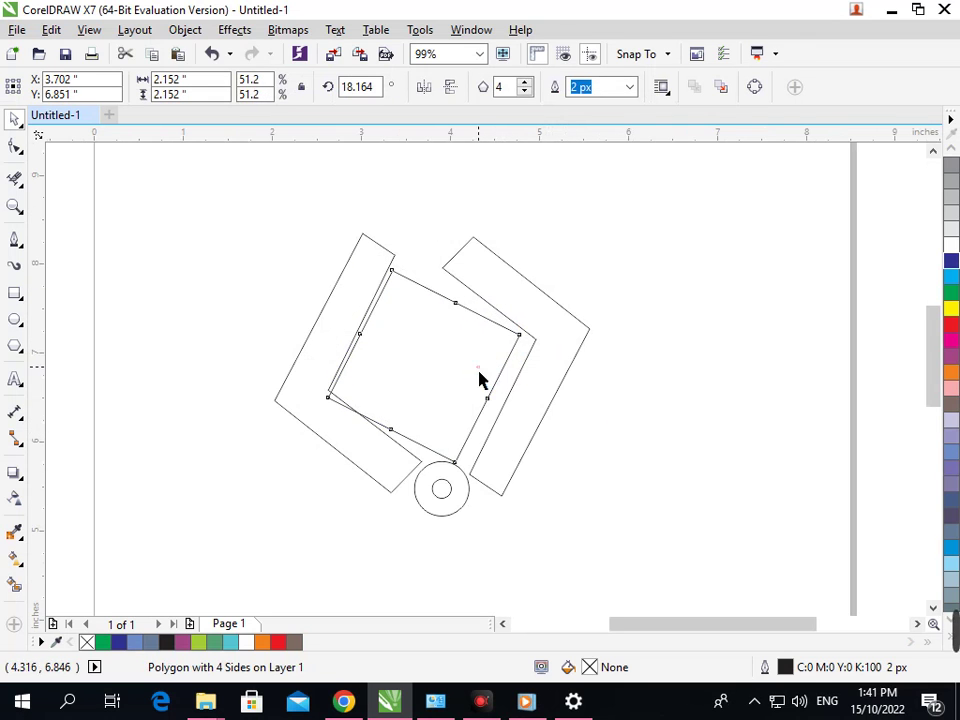
{"action": "left_click", "coordinate": [491, 381]}
{"action": "left_click_drag", "start_coordinate": [339, 485], "coordinate": [309, 452]}
{"action": "left_click_drag", "start_coordinate": [424, 414], "coordinate": [437, 413]}
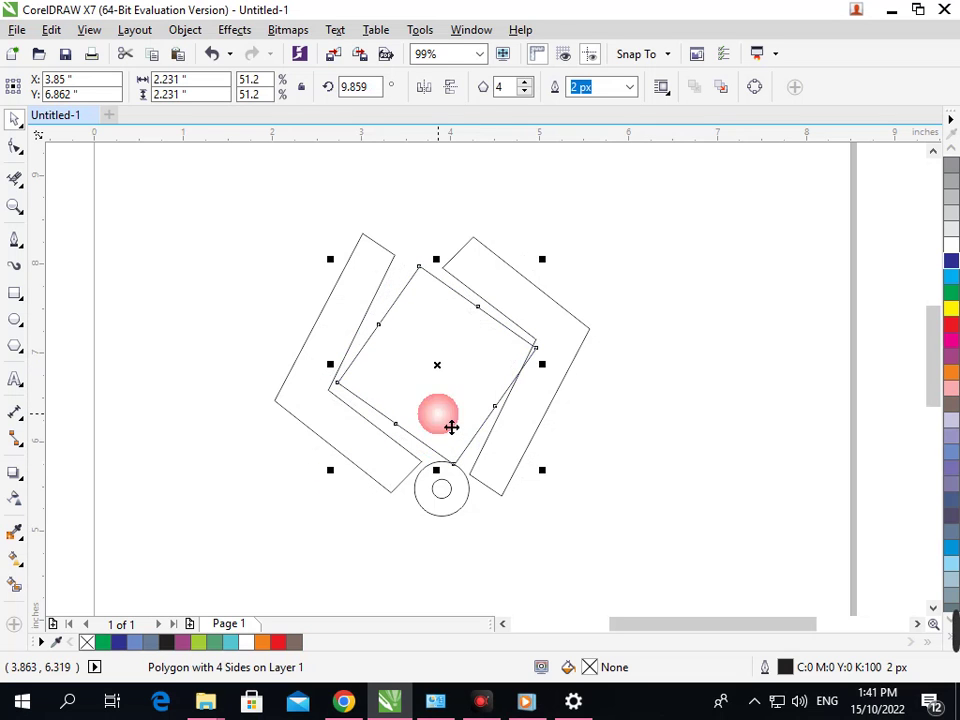
Scale the four-sided polygon down to about 45.3% and recentre it in the space above the circles
{"action": "left_click_drag", "start_coordinate": [471, 452], "coordinate": [459, 444]}
{"action": "left_click_drag", "start_coordinate": [335, 484], "coordinate": [352, 457]}
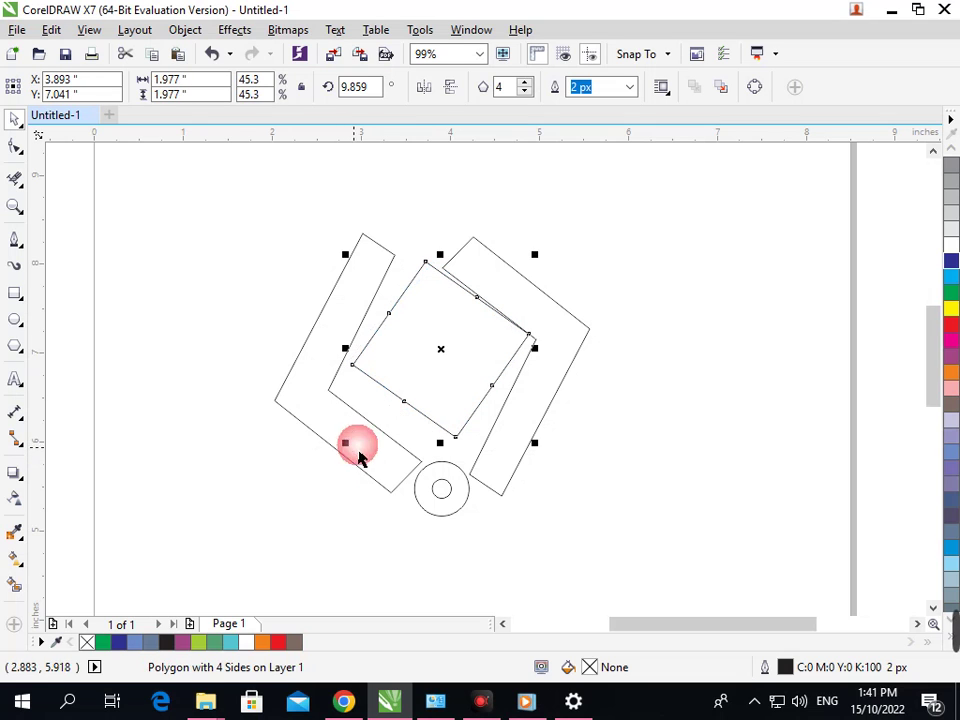
{"action": "left_click_drag", "start_coordinate": [445, 388], "coordinate": [439, 401]}
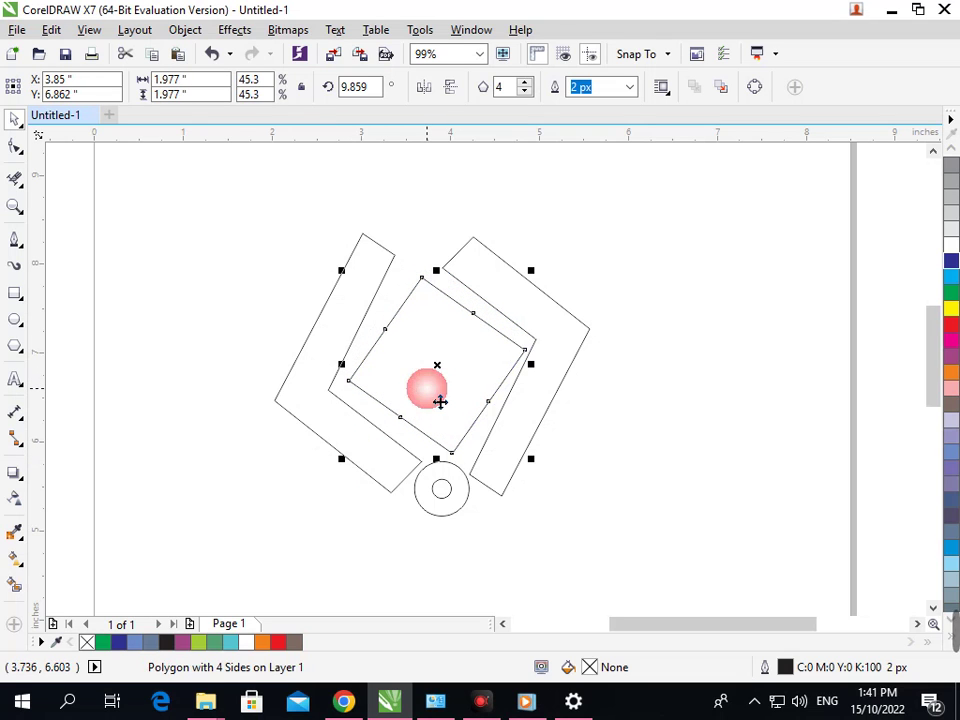
Adjust the four-sided polygon's rotation to about 8.7° and position it evenly between the two brackets
{"action": "left_click", "coordinate": [405, 395]}
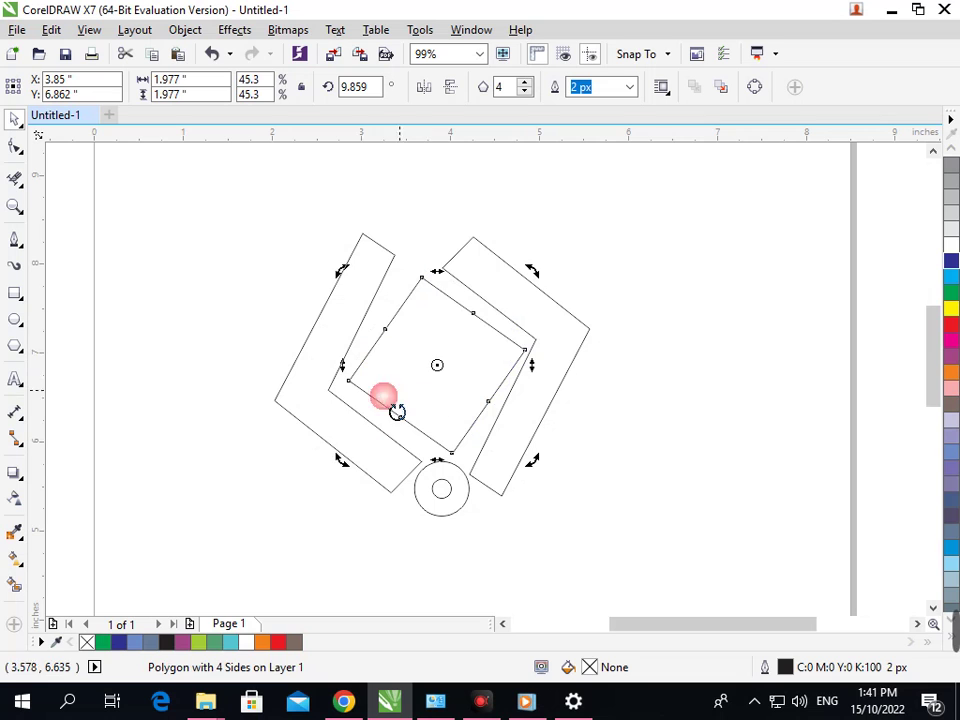
{"action": "left_click_drag", "start_coordinate": [340, 462], "coordinate": [367, 483]}
{"action": "left_click", "coordinate": [574, 540]}
{"action": "left_click", "coordinate": [420, 430]}
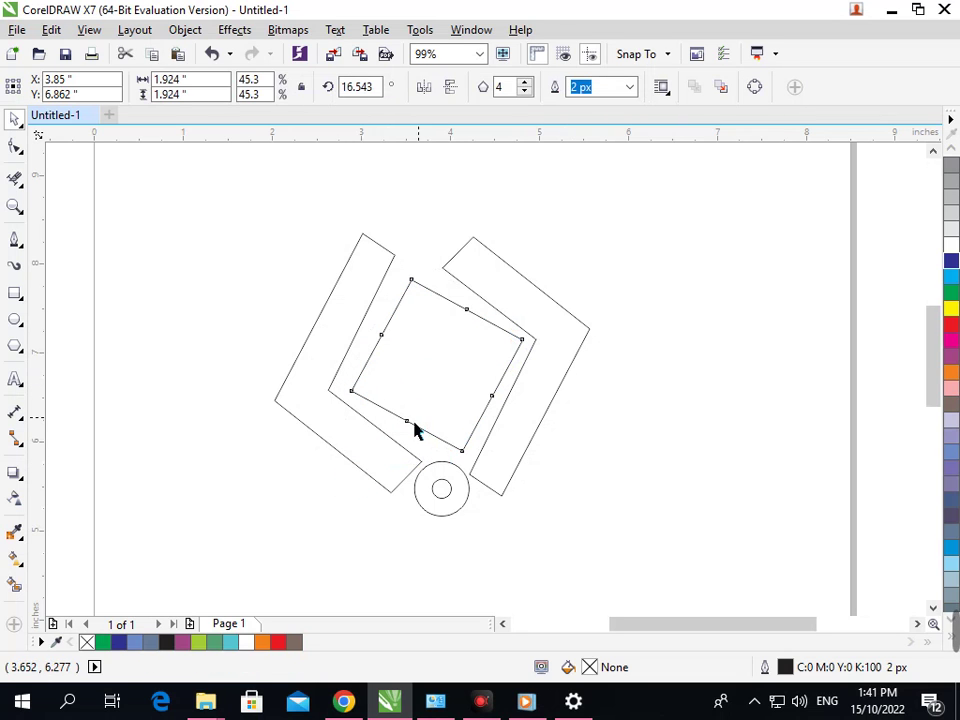
{"action": "left_click", "coordinate": [422, 420]}
{"action": "mouse_move", "coordinate": [331, 470]}
{"action": "left_mouse_down"}
{"action": "mouse_move", "coordinate": [340, 471]}
{"action": "mouse_move", "coordinate": [331, 462]}
{"action": "left_mouse_up"}
{"action": "left_click", "coordinate": [456, 562]}
{"action": "left_click_drag", "start_coordinate": [448, 438], "coordinate": [463, 431]}
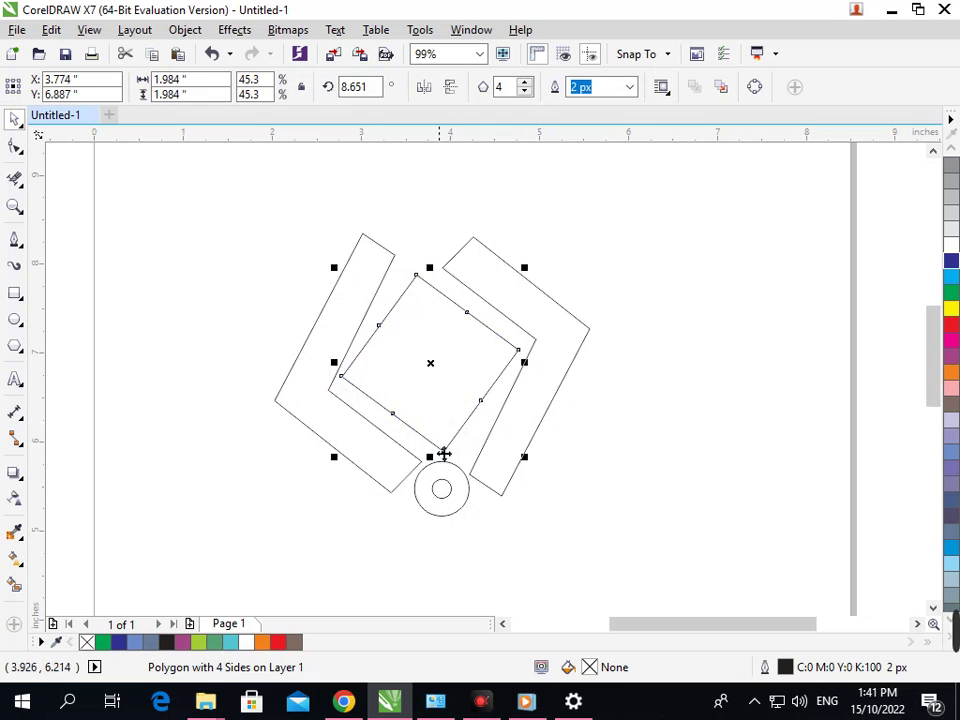
{"action": "left_click", "coordinate": [514, 545]}
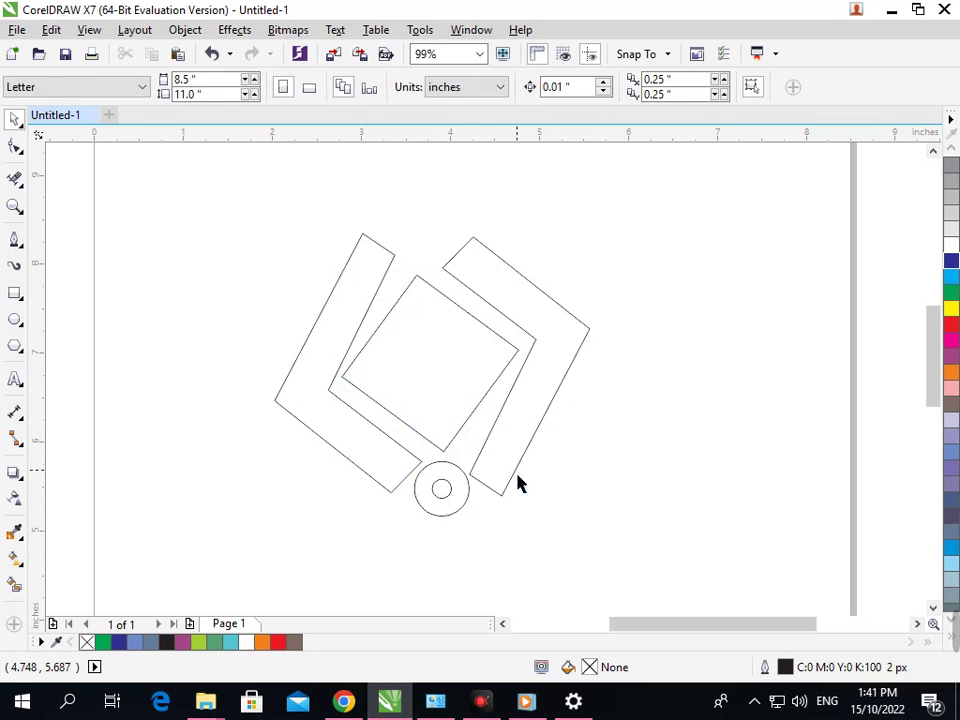
Reshape the right bracket by moving its two lower end nodes inward so its arm runs parallel to the square
{"action": "left_click", "coordinate": [20, 153]}
{"action": "left_click", "coordinate": [489, 472]}
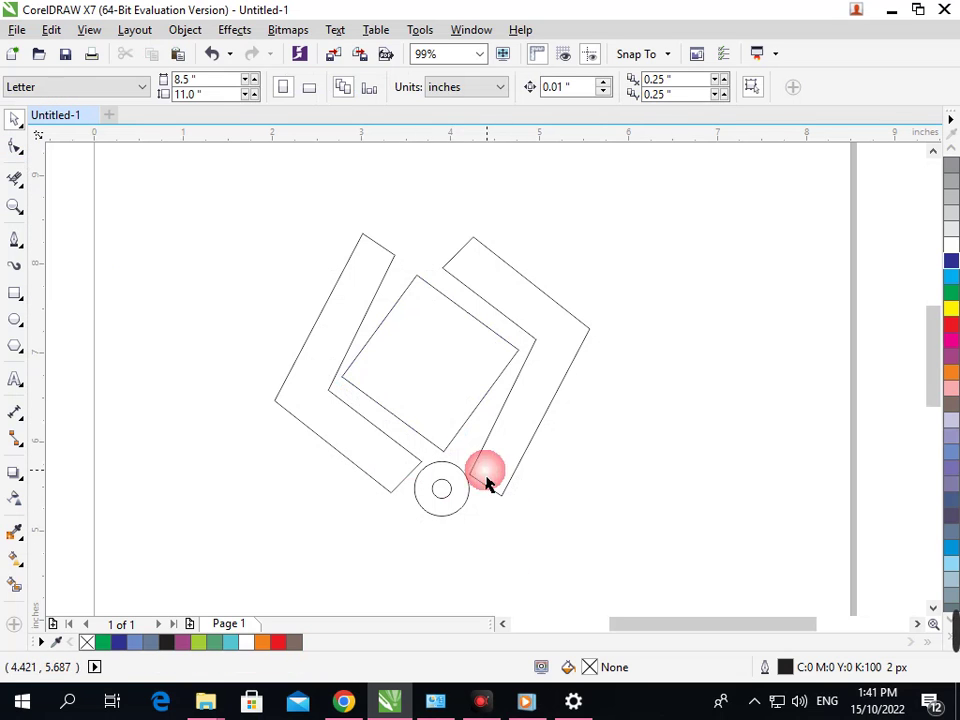
{"action": "left_click", "coordinate": [15, 147]}
{"action": "left_click", "coordinate": [482, 486]}
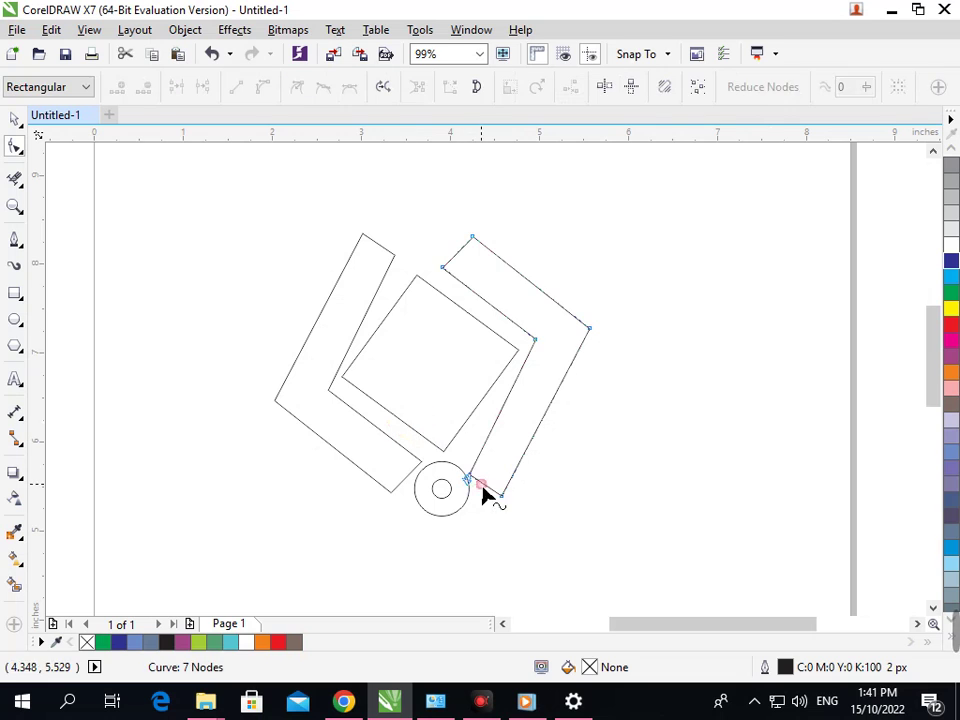
{"action": "left_click_drag", "start_coordinate": [472, 479], "coordinate": [456, 457]}
{"action": "left_click", "coordinate": [501, 493]}
{"action": "left_click_drag", "start_coordinate": [506, 497], "coordinate": [489, 480]}
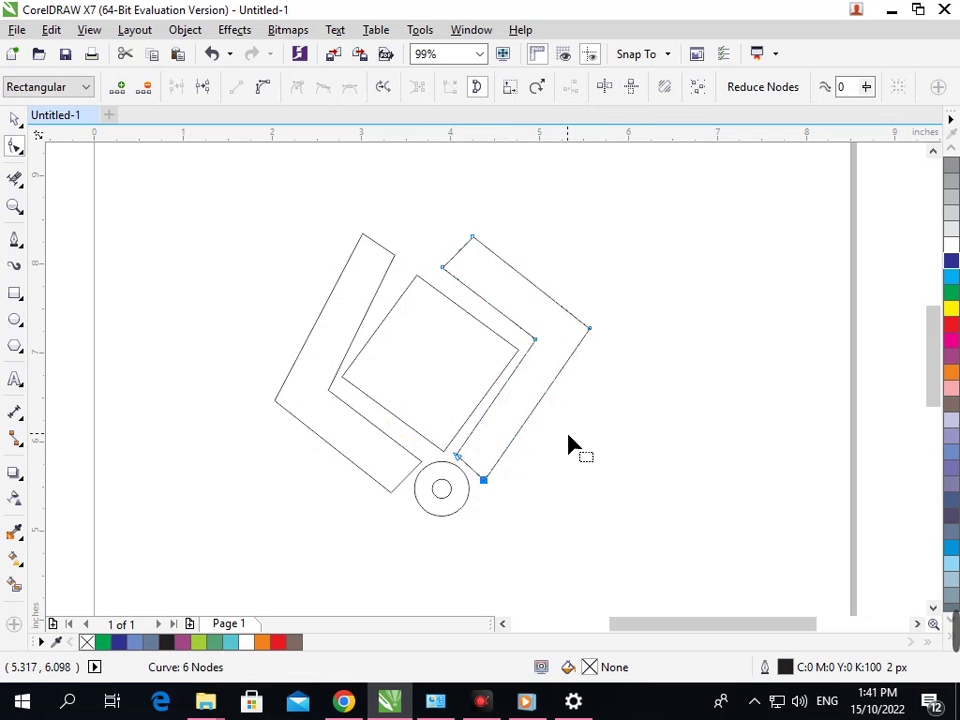
Reshape the left bracket by adjusting its lower end nodes and inner corner node to follow the square's edges
{"action": "left_click", "coordinate": [418, 463]}
{"action": "mouse_move", "coordinate": [420, 463]}
{"action": "left_mouse_down"}
{"action": "mouse_move", "coordinate": [433, 457]}
{"action": "mouse_move", "coordinate": [421, 462]}
{"action": "left_mouse_up"}
{"action": "left_click_drag", "start_coordinate": [393, 502], "coordinate": [396, 485]}
{"action": "mouse_move", "coordinate": [329, 390]}
{"action": "left_mouse_down"}
{"action": "mouse_move", "coordinate": [338, 386]}
{"action": "mouse_move", "coordinate": [328, 393]}
{"action": "left_mouse_up"}
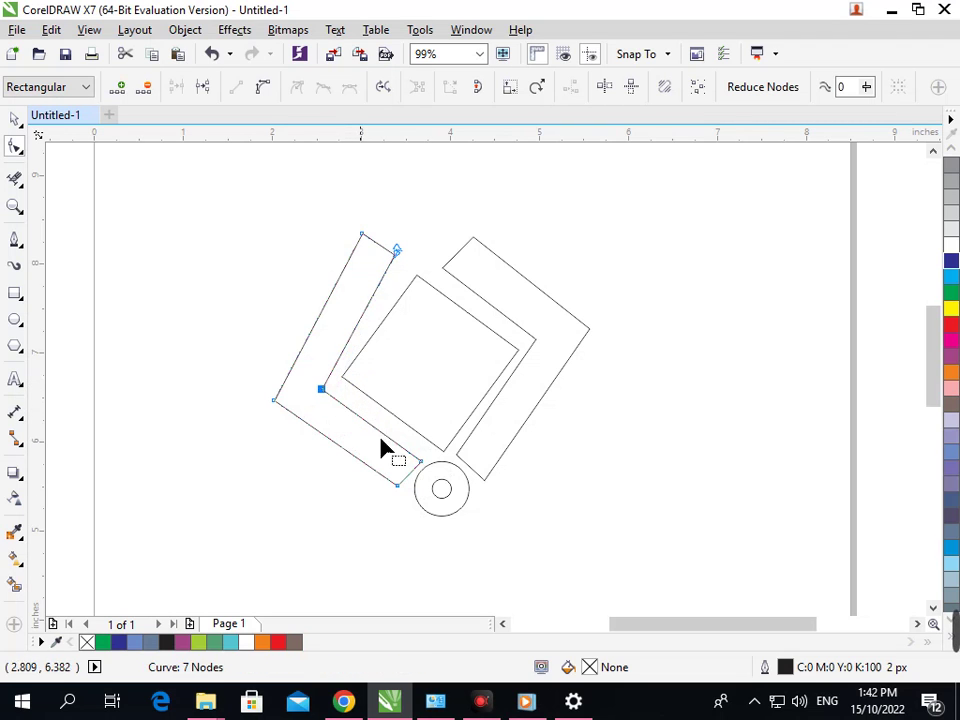
{"action": "left_click", "coordinate": [585, 477]}
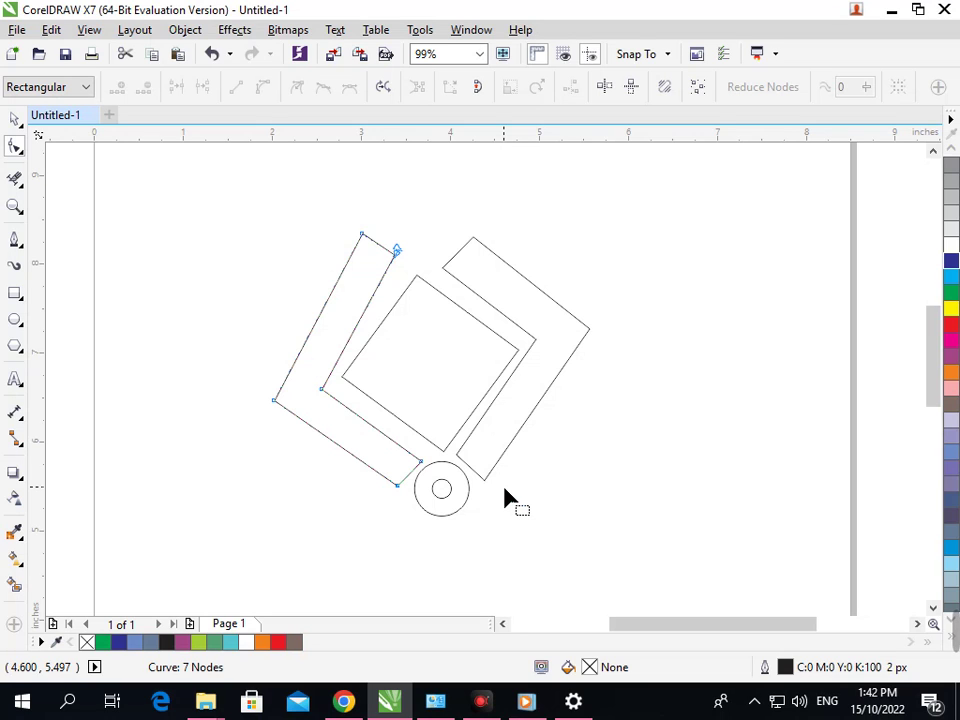
Reshape the left bracket by moving its two upper end nodes inward so the arm runs parallel to the square
{"action": "key", "text": "F2"}
{"action": "left_click_drag", "start_coordinate": [272, 191], "coordinate": [625, 386]}
{"action": "left_click_drag", "start_coordinate": [332, 261], "coordinate": [403, 337]}
{"action": "left_click_drag", "start_coordinate": [364, 291], "coordinate": [398, 312]}
{"action": "scroll", "coordinate": [450, 403], "scroll_direction": "down", "scroll_amount": 2}
{"action": "left_click", "coordinate": [365, 236]}
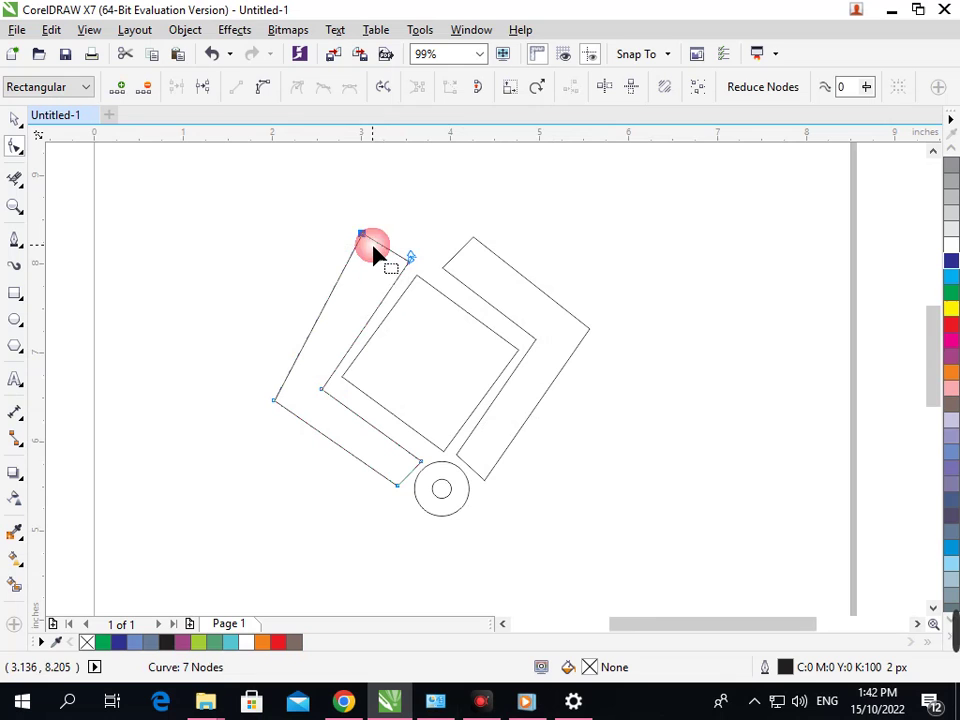
{"action": "left_click_drag", "start_coordinate": [365, 236], "coordinate": [384, 242]}
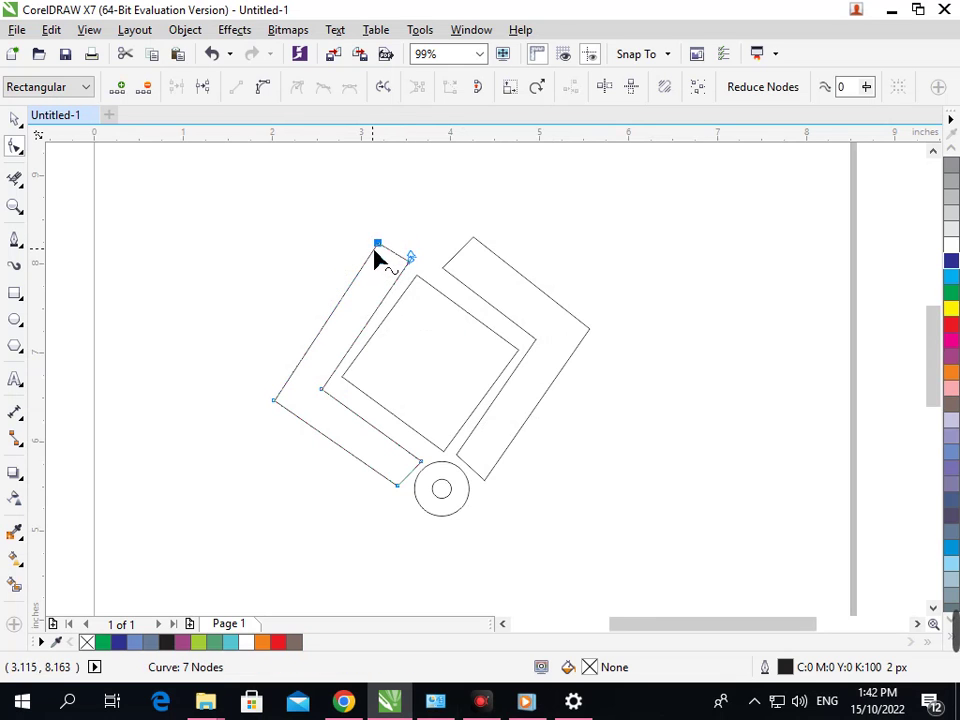
{"action": "left_click", "coordinate": [375, 390]}
Nudge the four-sided polygon slightly left and down within the space between the two brackets
{"action": "left_click", "coordinate": [15, 118]}
{"action": "left_click", "coordinate": [151, 230]}
{"action": "left_click", "coordinate": [438, 388]}
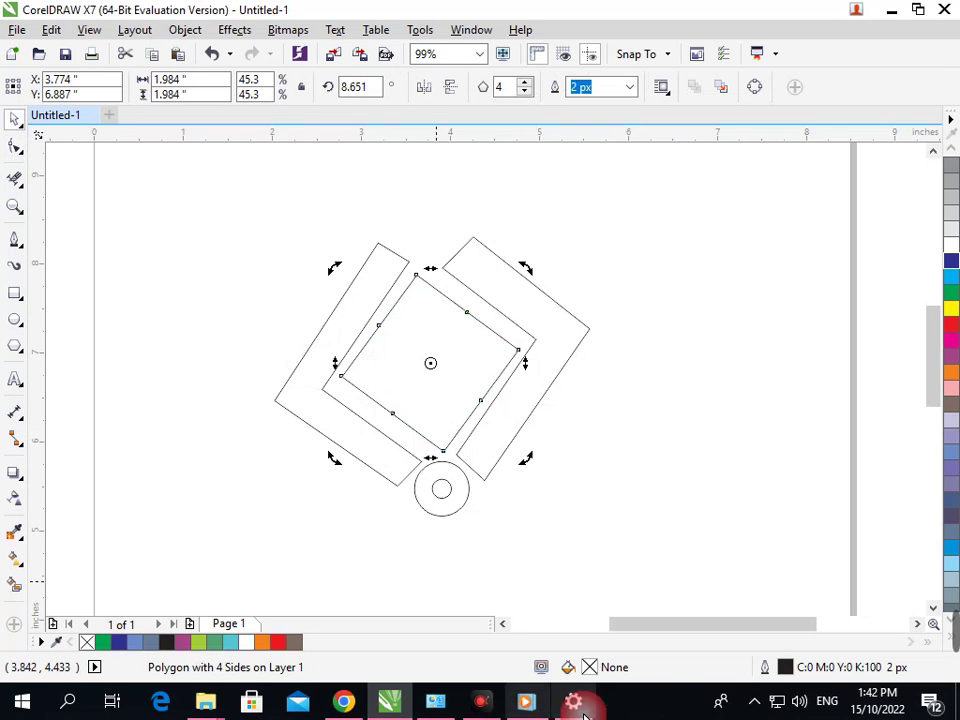
{"action": "key", "text": "Left"}
{"action": "key", "text": "Left"}
{"action": "key", "text": "Left"}
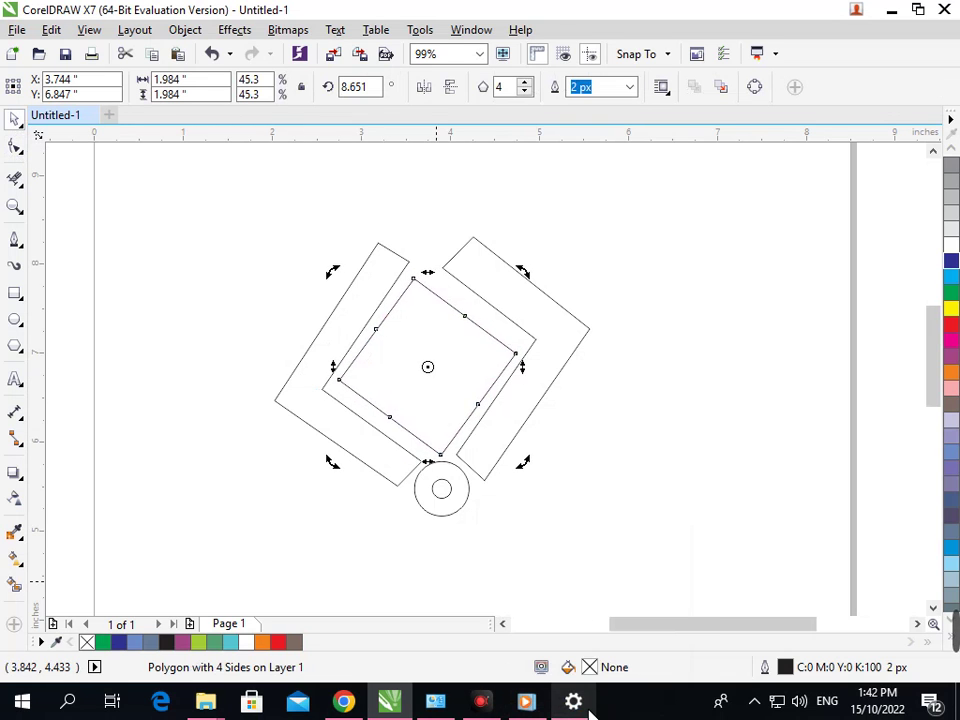
Rotate the four-sided polygon to about 10.5° so its edges follow the inner edges of the brackets
{"action": "key", "text": "F2"}
{"action": "left_click_drag", "start_coordinate": [257, 266], "coordinate": [603, 497]}
{"action": "left_click", "coordinate": [550, 452]}
{"action": "left_click", "coordinate": [553, 452]}
{"action": "left_click_drag", "start_coordinate": [668, 570], "coordinate": [696, 559]}
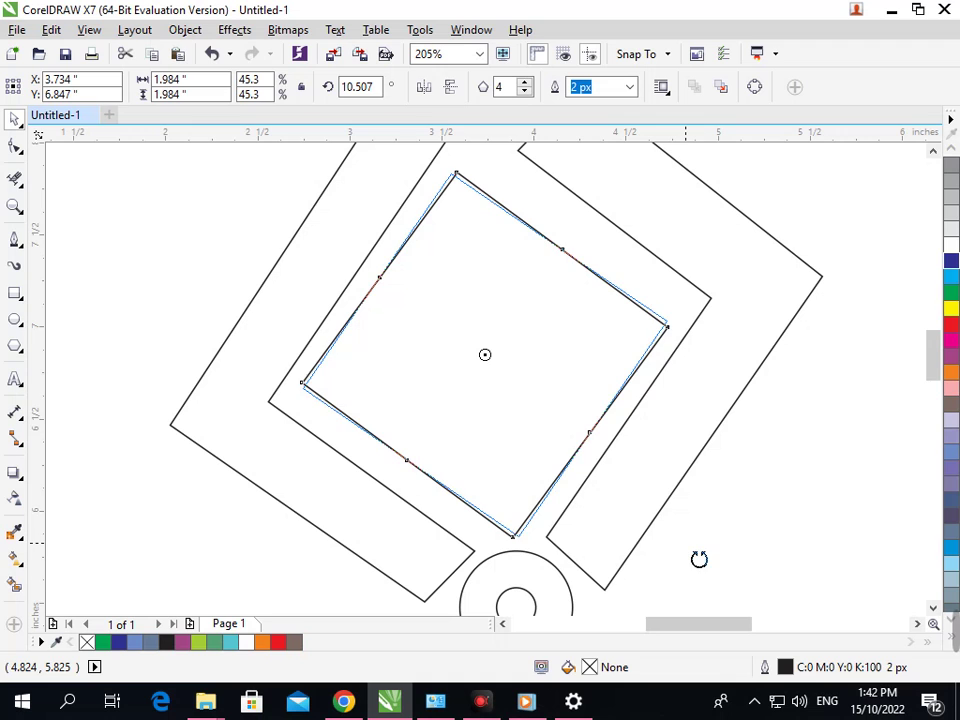
{"action": "left_click", "coordinate": [601, 440]}
{"action": "scroll", "coordinate": [601, 440], "scroll_direction": "down", "scroll_amount": 2}
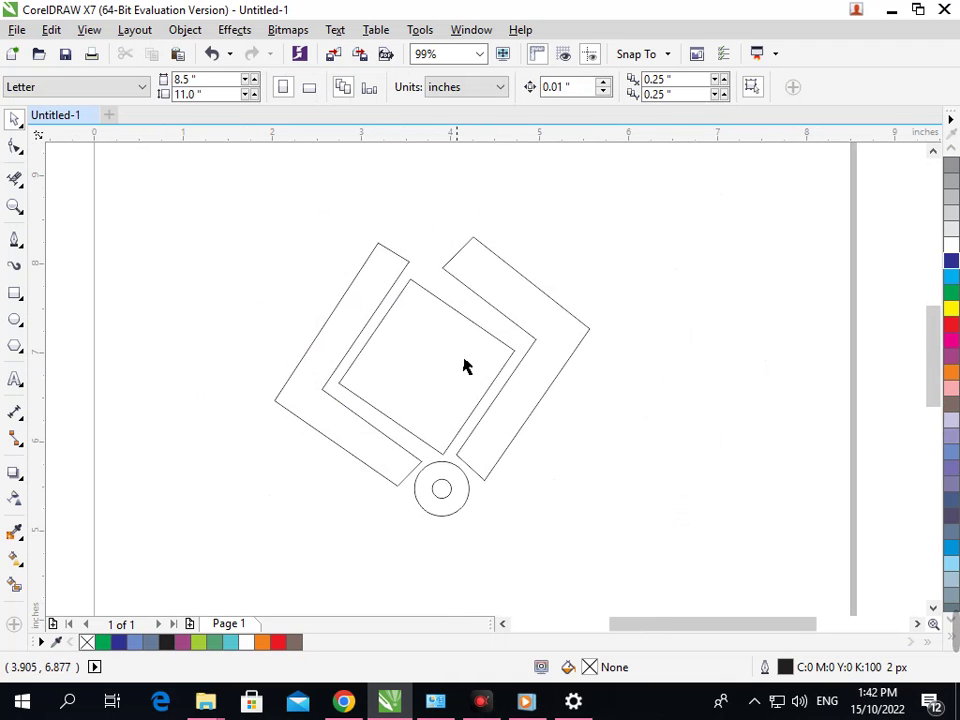
Shift the right bracket slightly right and down, and recentre the square so the gaps to both brackets are even
{"action": "left_click", "coordinate": [416, 332]}
{"action": "left_click_drag", "start_coordinate": [416, 332], "coordinate": [433, 328]}
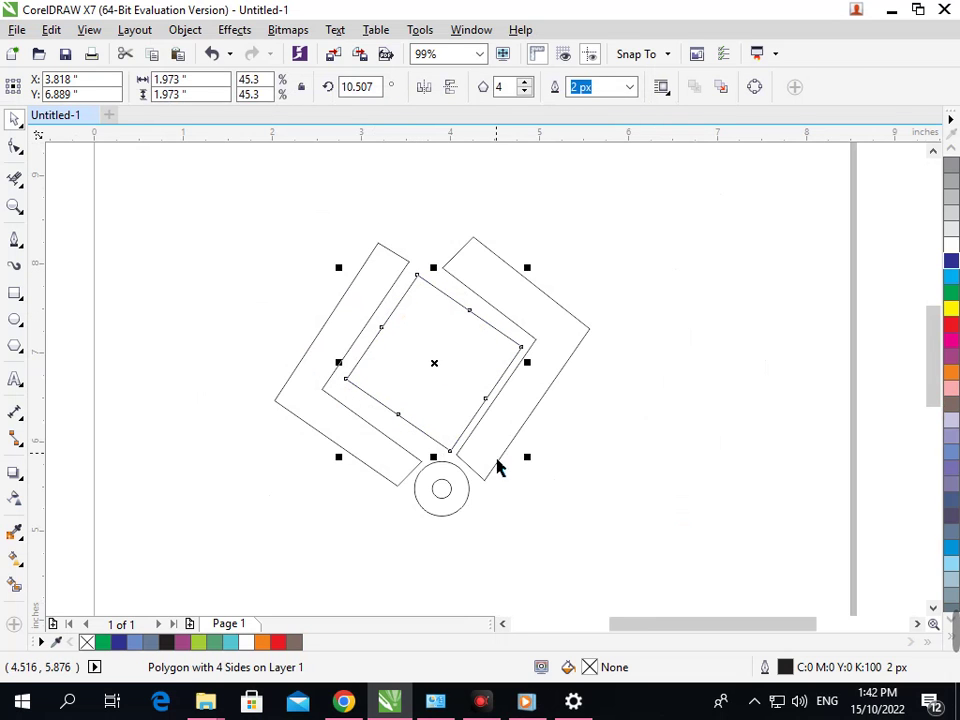
{"action": "left_click", "coordinate": [493, 467]}
{"action": "mouse_move", "coordinate": [512, 465]}
{"action": "left_mouse_down"}
{"action": "mouse_move", "coordinate": [521, 476]}
{"action": "mouse_move", "coordinate": [511, 453]}
{"action": "left_mouse_up"}
{"action": "left_click", "coordinate": [553, 470]}
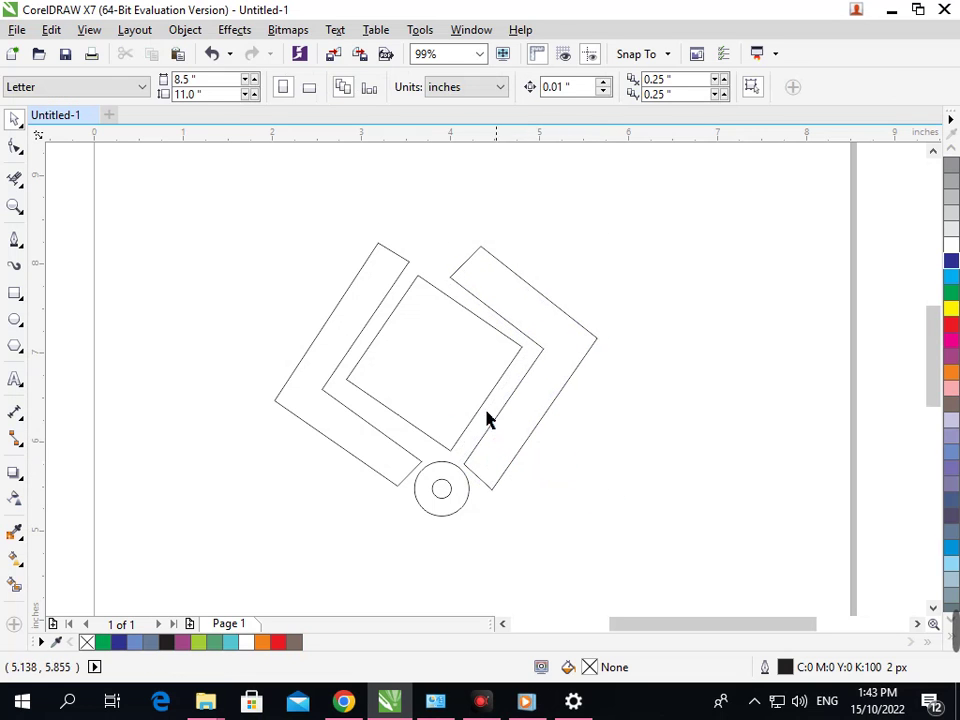
{"action": "mouse_move", "coordinate": [435, 401]}
{"action": "left_mouse_down"}
{"action": "mouse_move", "coordinate": [454, 401]}
{"action": "mouse_move", "coordinate": [444, 405]}
{"action": "left_mouse_up"}
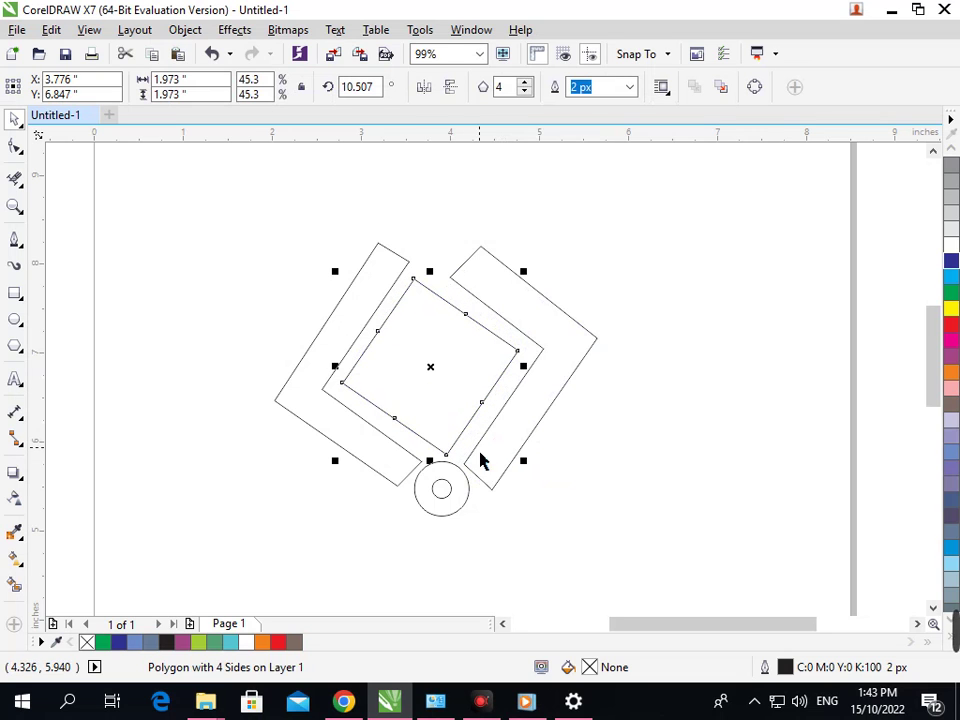
Create a slightly smaller concentric copy of the square inside the original, forming a narrow frame
{"action": "left_click_drag", "start_coordinate": [531, 471], "coordinate": [524, 466]}
{"action": "left_click", "coordinate": [610, 496]}
{"action": "key", "text": "shift+F4"}
{"action": "left_click", "coordinate": [647, 542]}
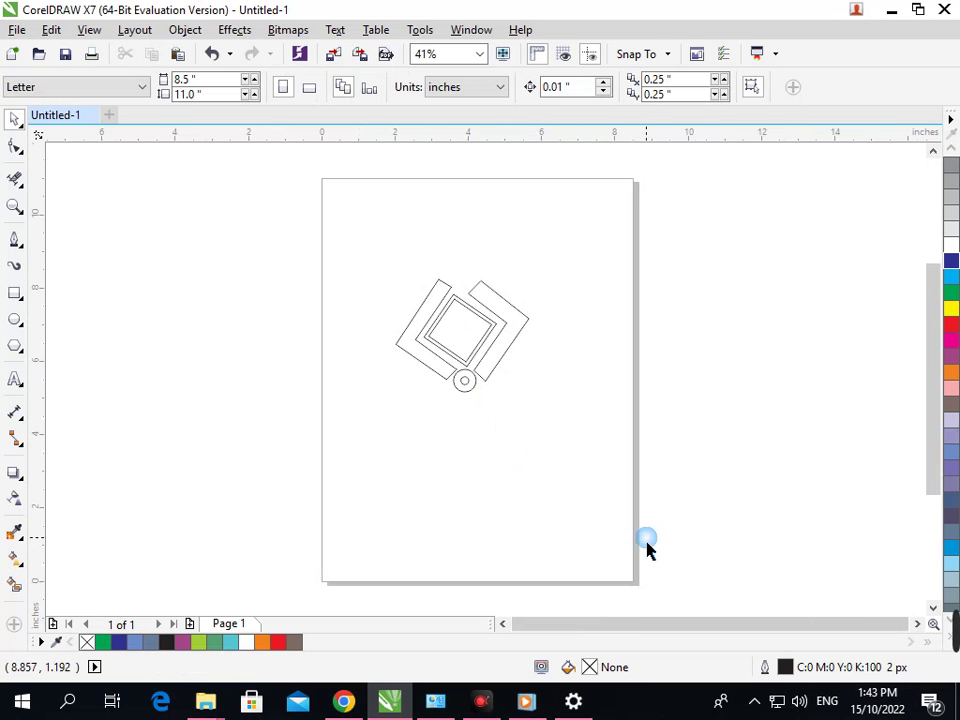
Create Smart Fill shapes in both brackets and colour them purple
{"action": "key", "text": "F2"}
{"action": "left_click_drag", "start_coordinate": [307, 220], "coordinate": [680, 471]}
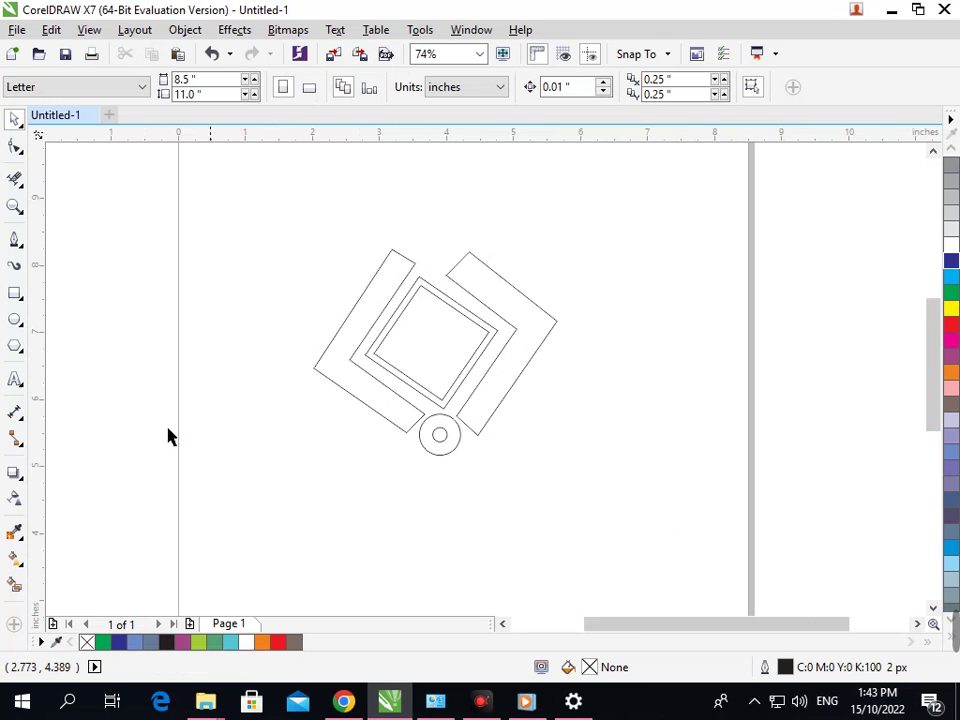
{"action": "left_click", "coordinate": [12, 586]}
{"action": "left_click", "coordinate": [380, 400]}
{"action": "left_click", "coordinate": [468, 400]}
{"action": "left_click", "coordinate": [684, 345]}
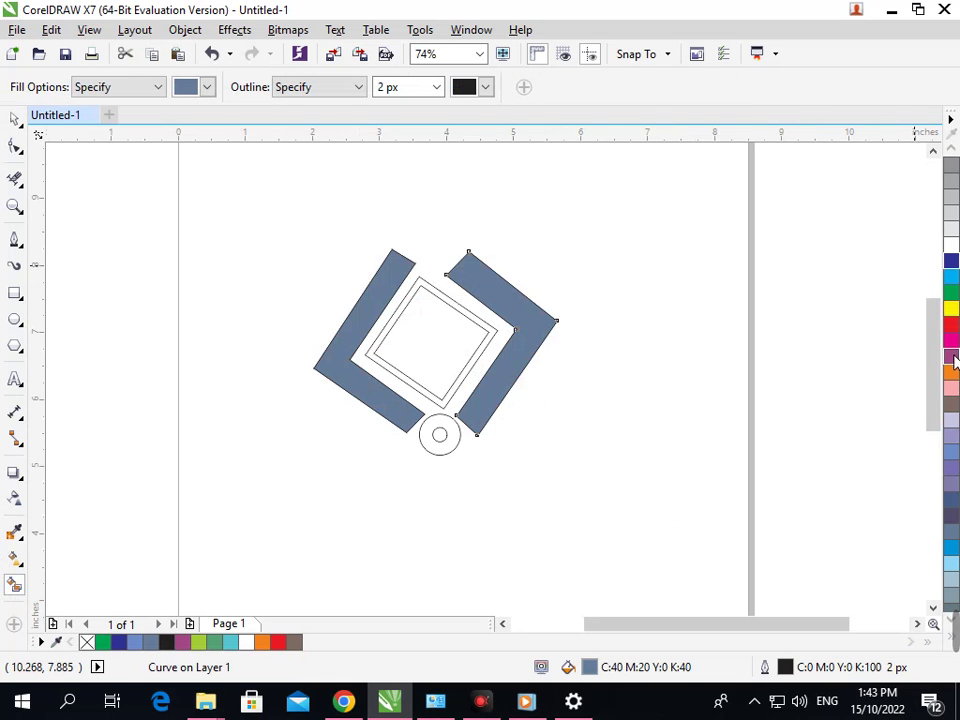
{"action": "left_click_drag", "start_coordinate": [951, 354], "coordinate": [460, 397]}
{"action": "left_click", "coordinate": [396, 407]}
{"action": "left_click", "coordinate": [951, 354]}
{"action": "left_click", "coordinate": [634, 345]}
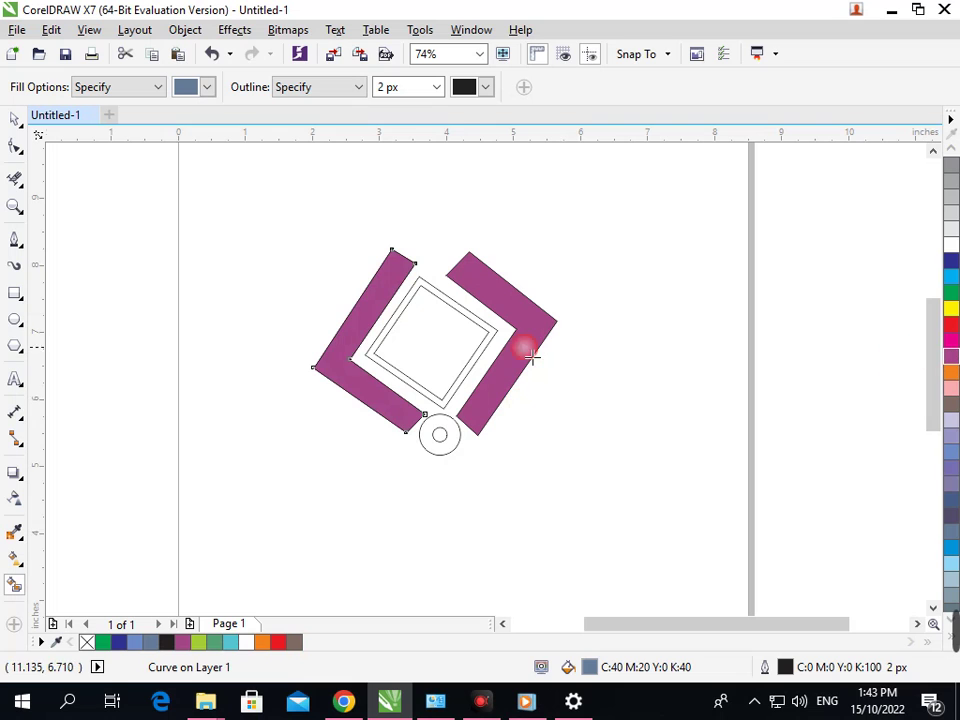
Smart-fill the inner square and colour it dark blue, and fill the narrow frame around it with green
{"action": "left_click", "coordinate": [448, 346]}
{"action": "left_click_drag", "start_coordinate": [951, 261], "coordinate": [452, 400]}
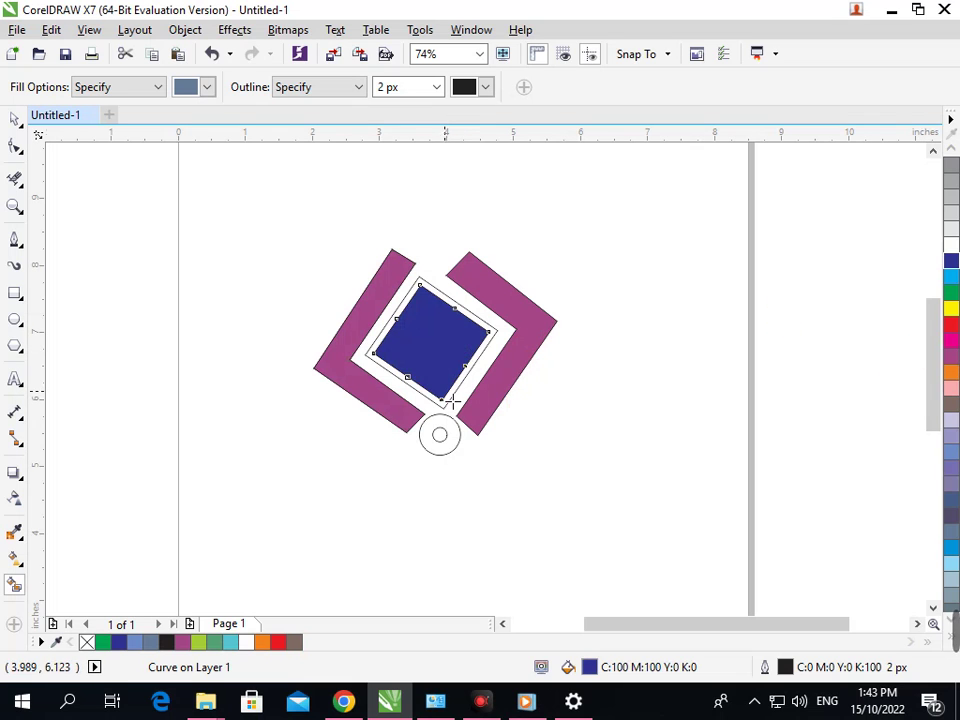
{"action": "left_click_drag", "start_coordinate": [951, 293], "coordinate": [420, 392]}
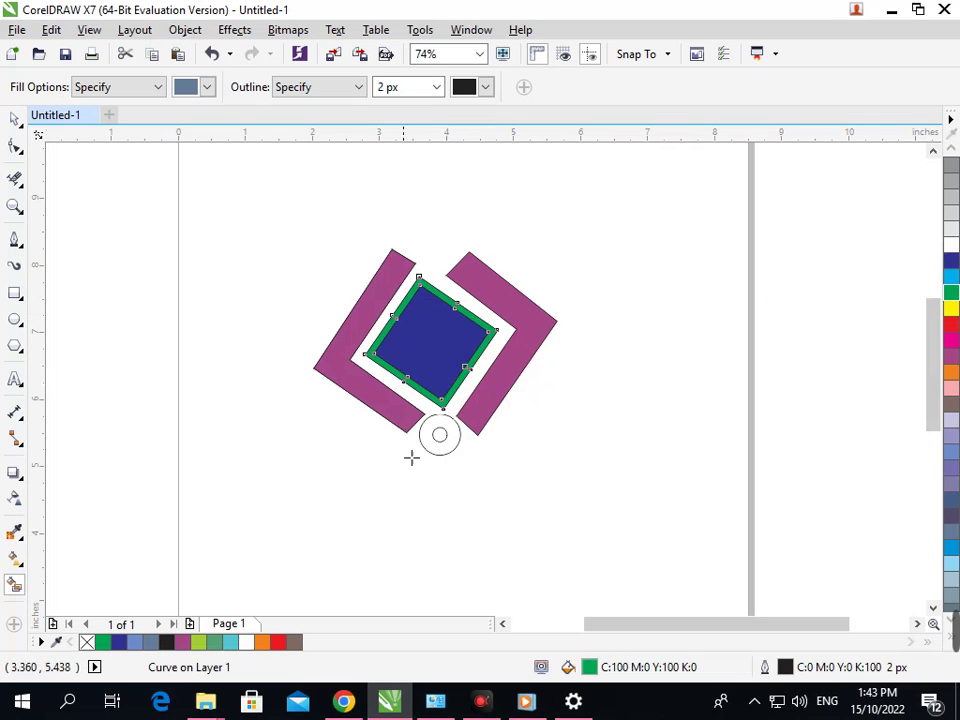
Smart-fill the two concentric circles below the square and colour the outer ring black
{"action": "left_click", "coordinate": [452, 446]}
{"action": "left_click", "coordinate": [546, 436]}
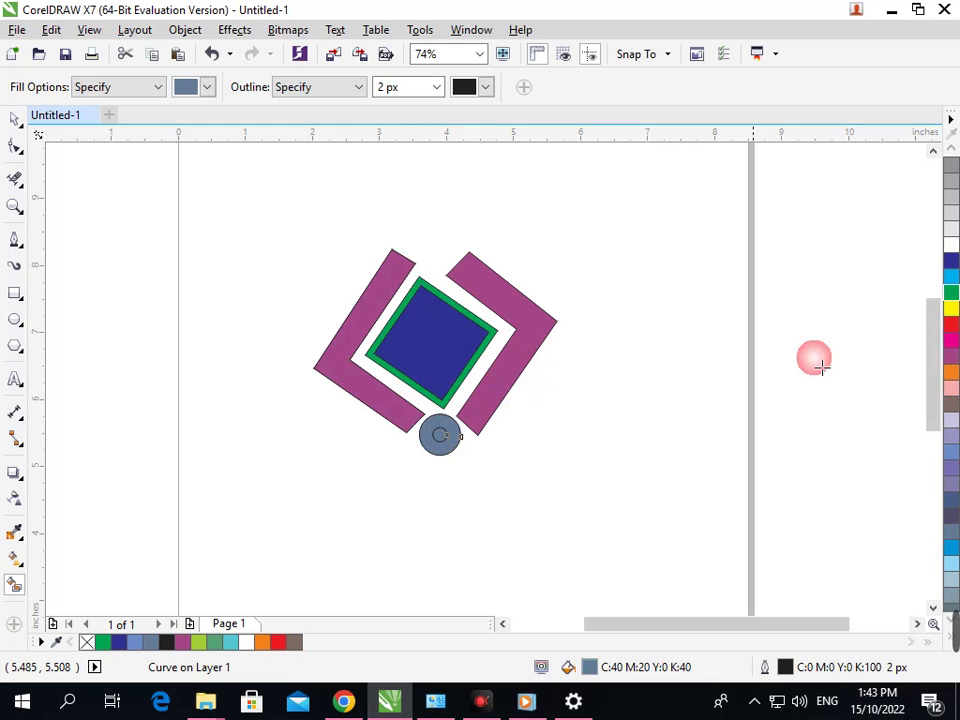
{"action": "left_click", "coordinate": [951, 261]}
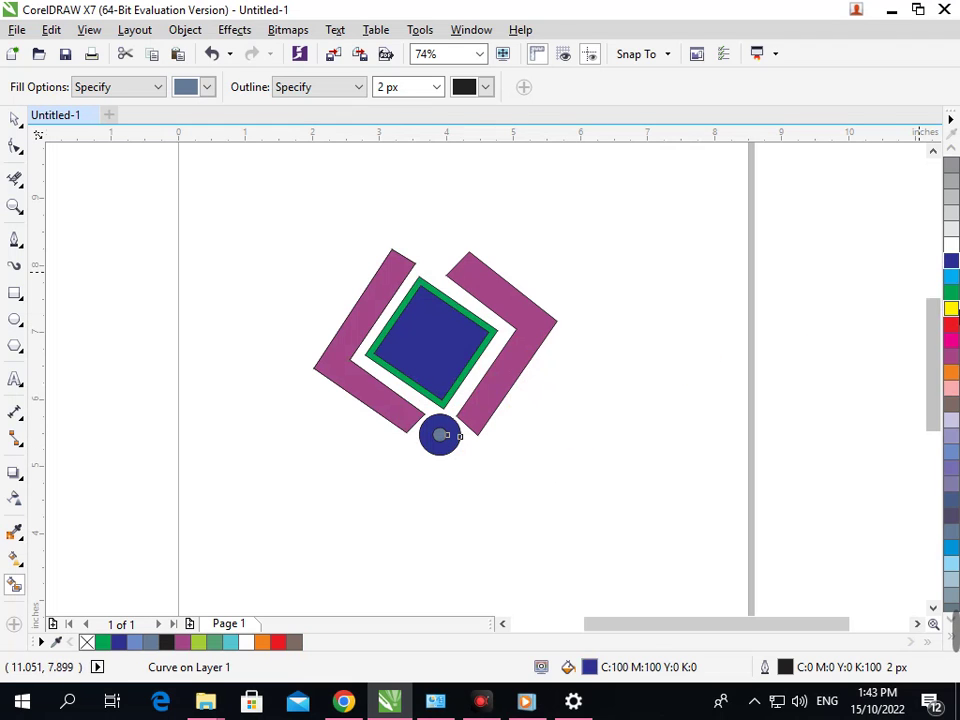
{"action": "scroll", "coordinate": [950, 317], "scroll_direction": "up", "scroll_amount": 3}
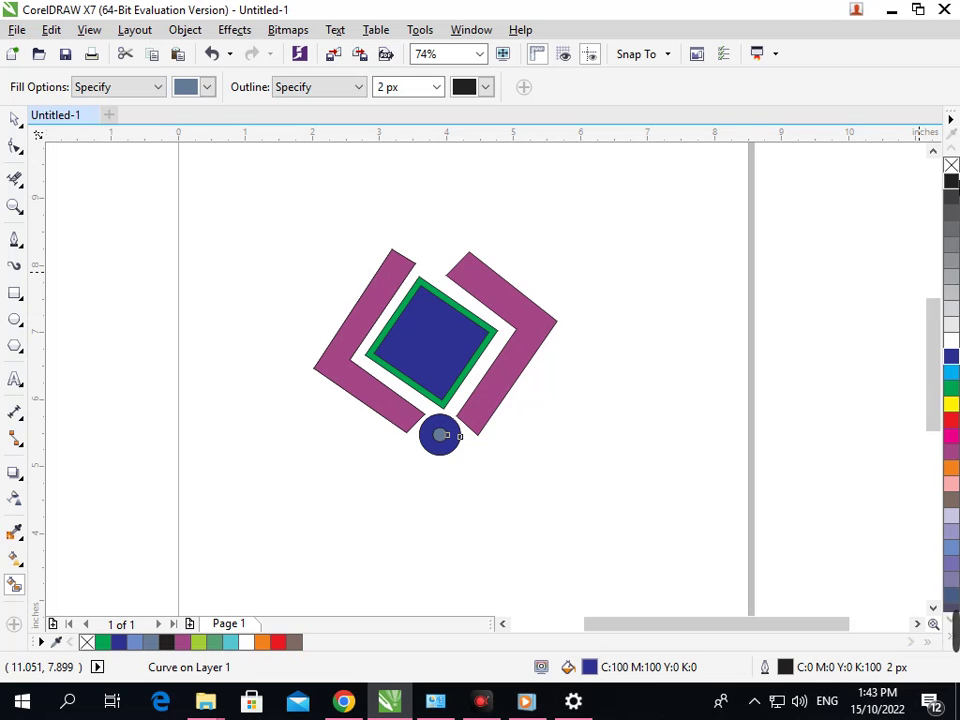
{"action": "left_click", "coordinate": [951, 181]}
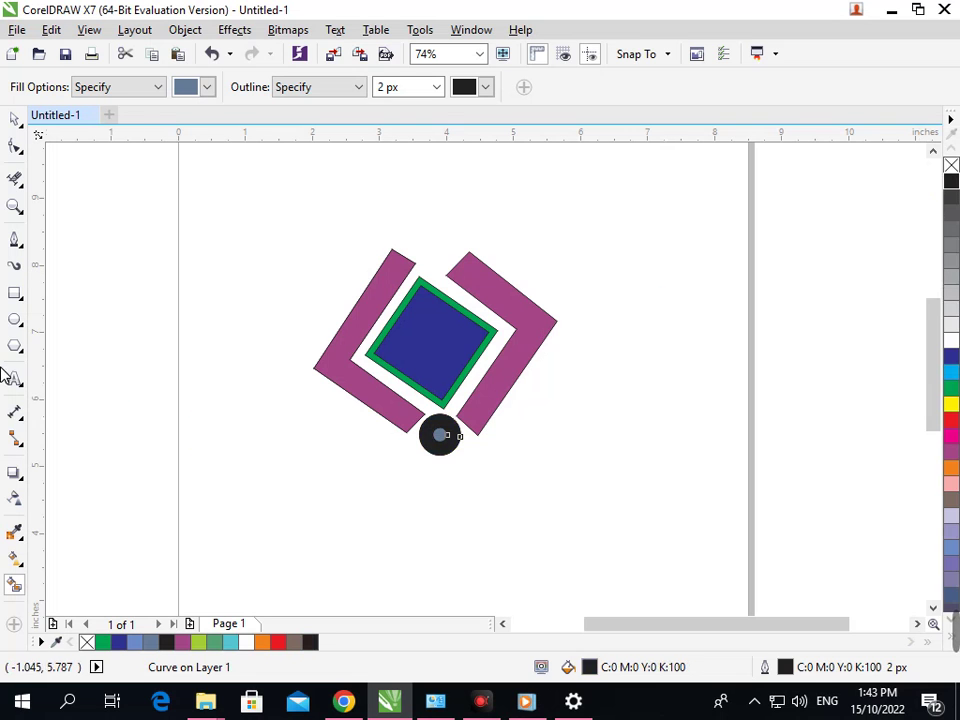
Colour the small inner circle red
{"action": "left_click", "coordinate": [15, 119]}
{"action": "left_click", "coordinate": [382, 578]}
{"action": "key", "text": "F2"}
{"action": "left_click_drag", "start_coordinate": [378, 392], "coordinate": [559, 485]}
{"action": "left_click", "coordinate": [360, 382]}
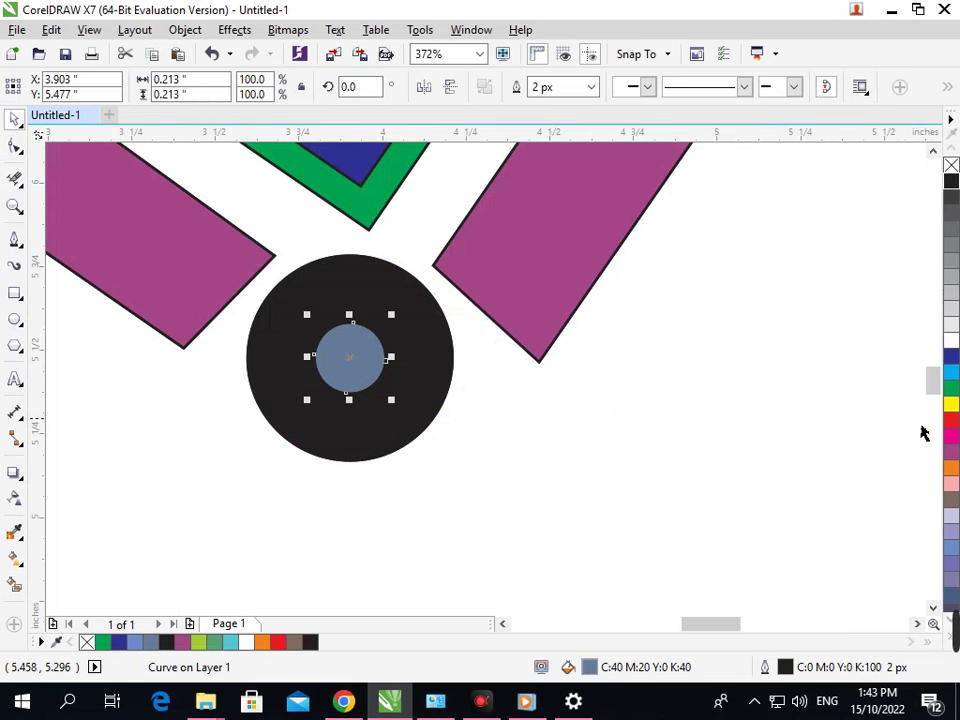
{"action": "left_click", "coordinate": [951, 422]}
{"action": "key", "text": "F3"}
{"action": "left_click", "coordinate": [568, 519]}
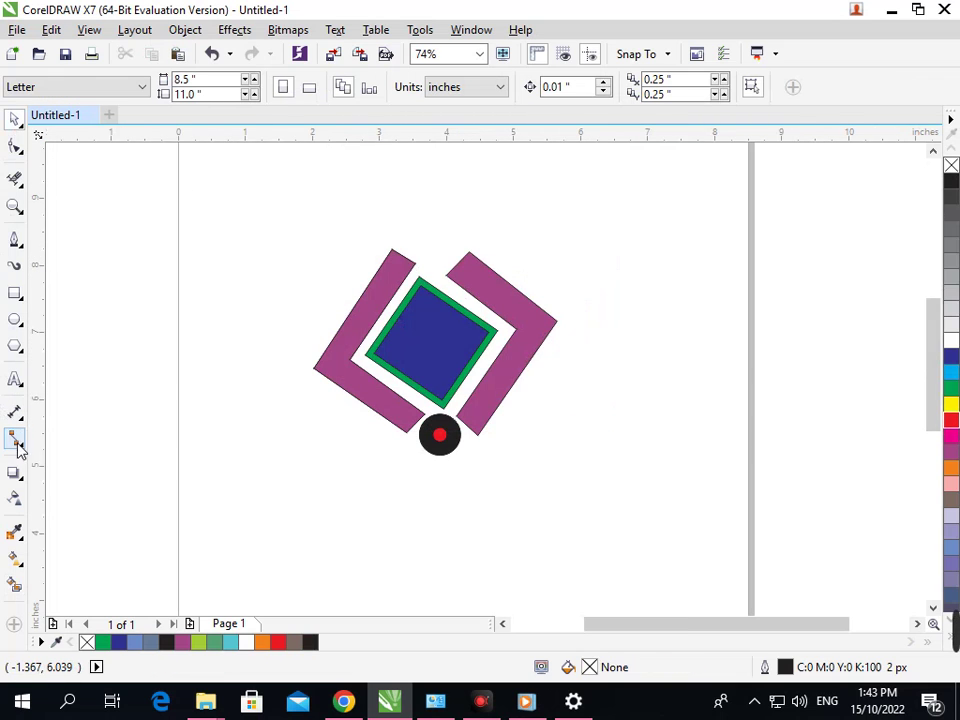
Add the artistic text "Logo" and "Design" on two lines in the empty area below and right of the logo
{"action": "left_click", "coordinate": [15, 379]}
{"action": "left_click", "coordinate": [585, 531]}
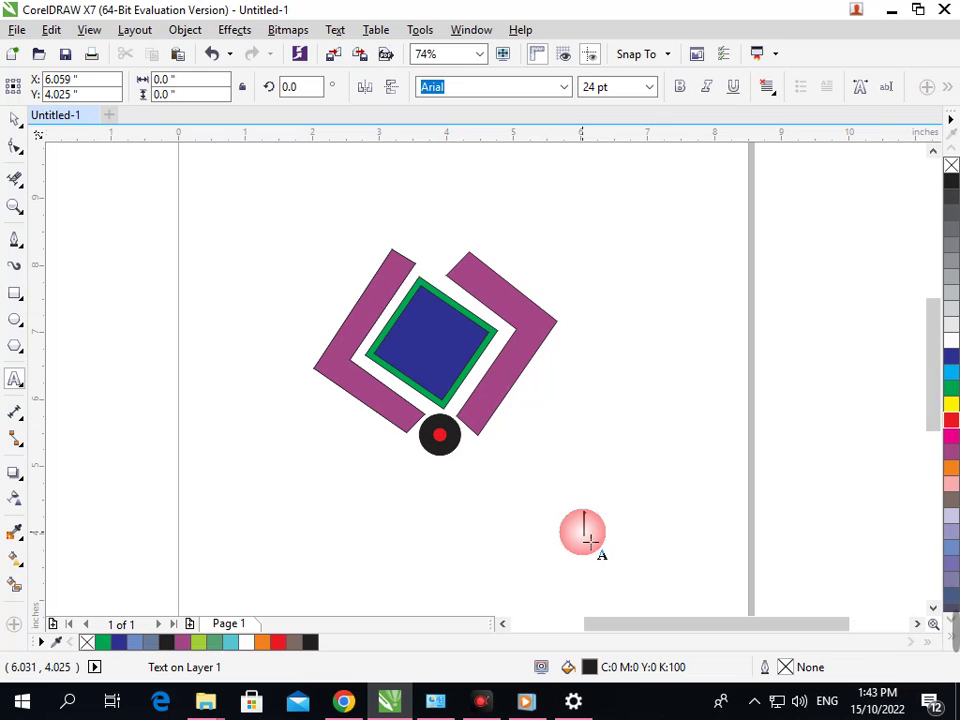
{"action": "type", "text": "Logo"}
{"action": "key", "text": "BackSpace"}
{"action": "key", "text": "BackSpace"}
{"action": "type", "text": "ogo"}
{"action": "key", "text": "BackSpace"}
{"action": "key", "text": "Return"}
{"action": "type", "text": "Design"}
{"action": "key", "text": "Escape"}
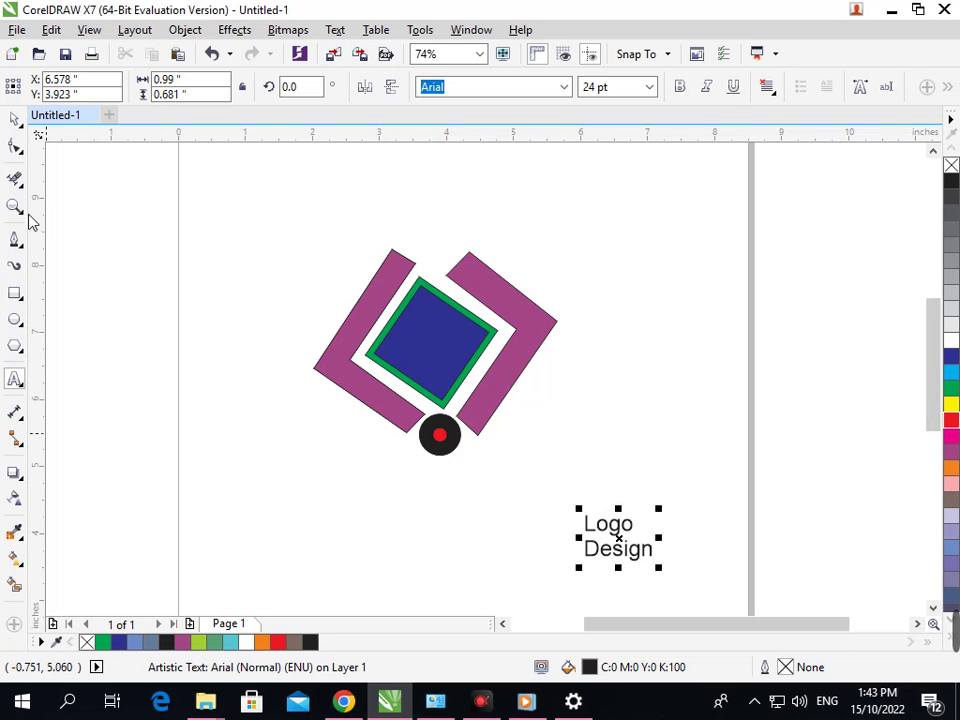
Increase the line spacing of the two-line text and move it up closer to the logo
{"action": "left_click", "coordinate": [15, 146]}
{"action": "left_click_drag", "start_coordinate": [574, 570], "coordinate": [595, 595]}
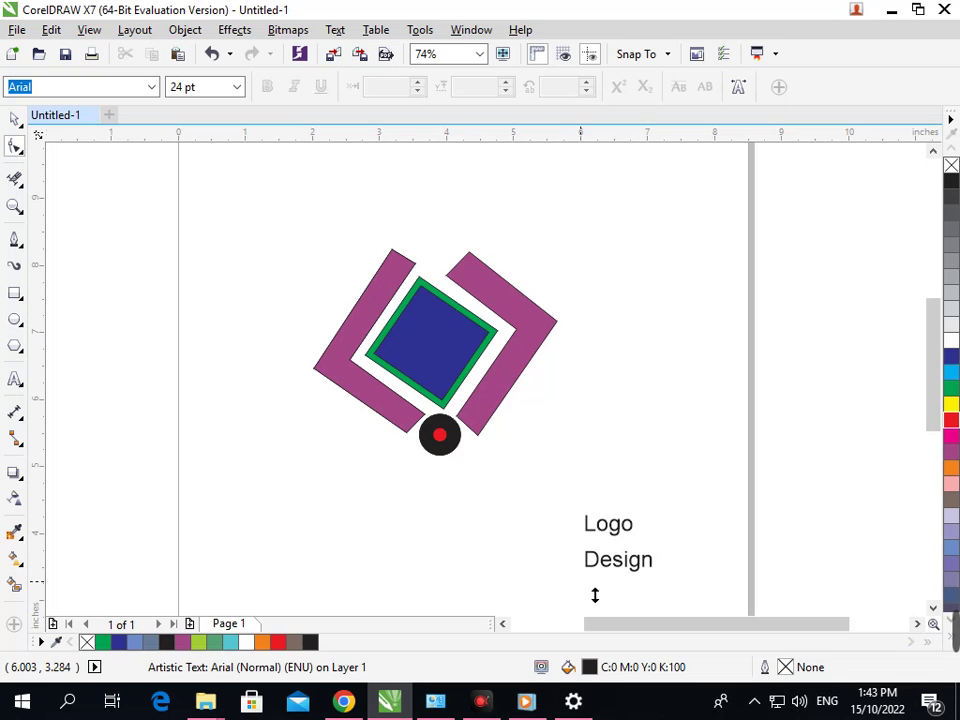
{"action": "left_click", "coordinate": [15, 118]}
{"action": "left_click", "coordinate": [626, 581]}
{"action": "left_click_drag", "start_coordinate": [630, 565], "coordinate": [617, 506]}
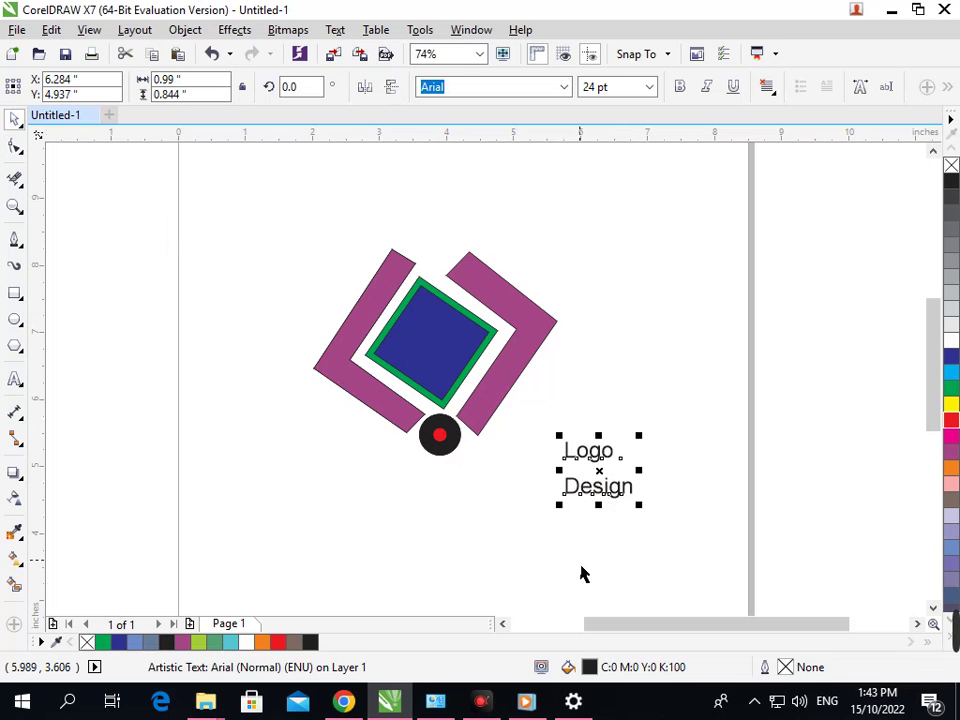
Indent "Logo" above "Design", place the text on the blue square and colour it white
{"action": "double_click", "coordinate": [567, 452]}
{"action": "left_click", "coordinate": [15, 120]}
{"action": "left_click", "coordinate": [586, 494]}
{"action": "left_click_drag", "start_coordinate": [588, 508], "coordinate": [461, 377]}
{"action": "left_click", "coordinate": [949, 343]}
{"action": "left_click", "coordinate": [531, 519]}
Fit the "Logo Design" text inside the blue square at about 17.5 pt
{"action": "key", "text": "F2"}
{"action": "left_click_drag", "start_coordinate": [337, 268], "coordinate": [531, 430]}
{"action": "left_click", "coordinate": [467, 424]}
{"action": "left_click_drag", "start_coordinate": [366, 463], "coordinate": [450, 372]}
{"action": "key", "text": "F3"}
{"action": "left_click", "coordinate": [508, 469]}
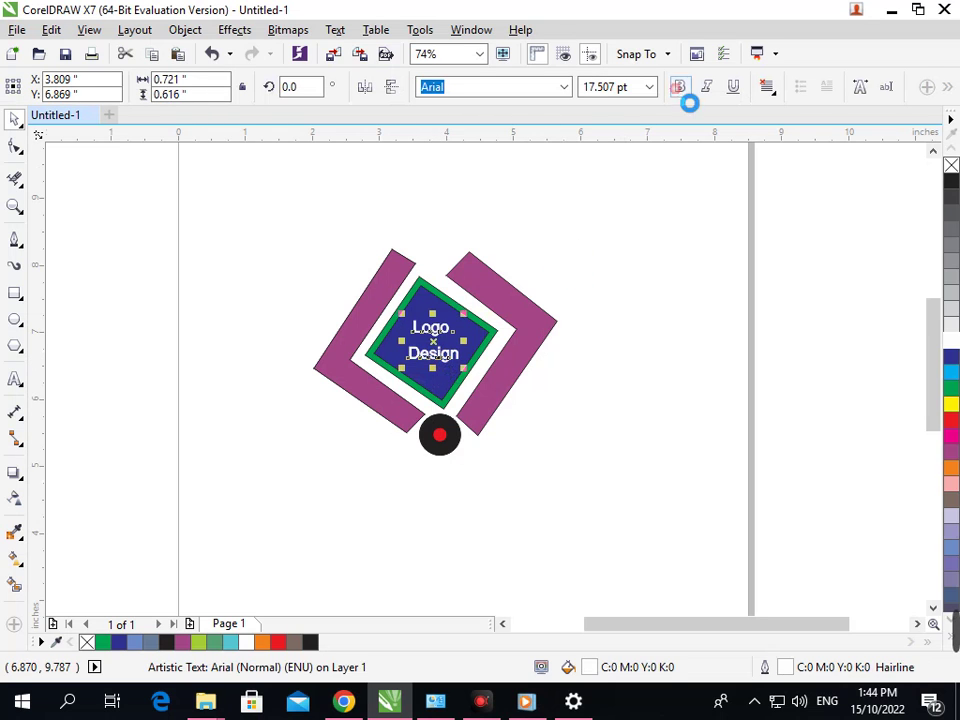
Make the "Logo Design" text bold and shift it slightly left to centre it in the blue square
{"action": "left_click", "coordinate": [678, 88]}
{"action": "left_click", "coordinate": [608, 421]}
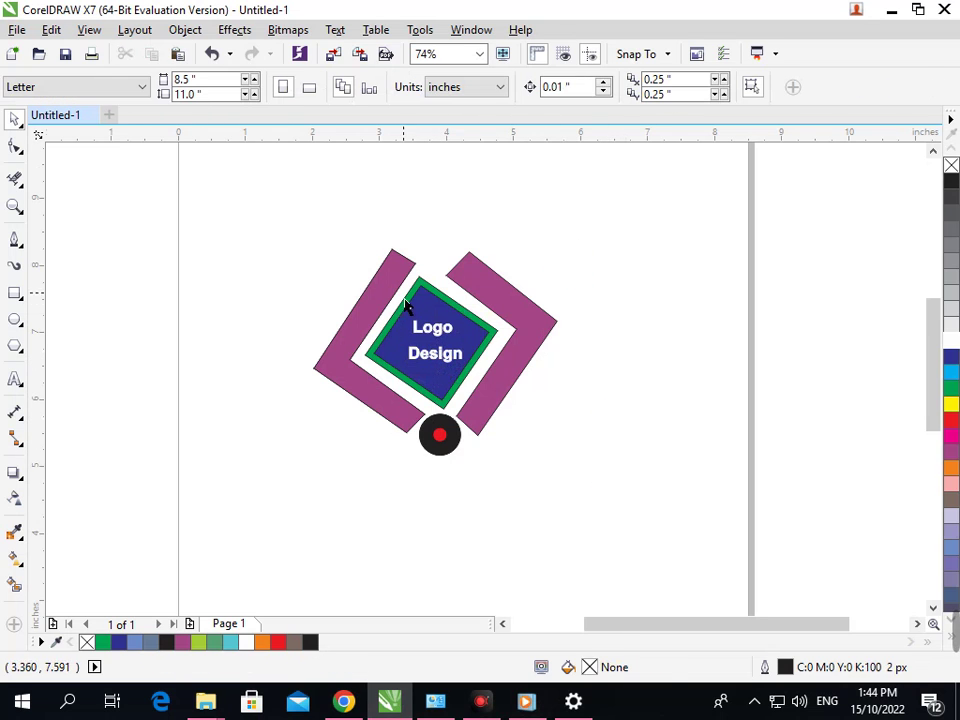
{"action": "key", "text": "F2"}
{"action": "left_click_drag", "start_coordinate": [326, 236], "coordinate": [599, 423]}
{"action": "key", "text": "F2"}
{"action": "key", "text": "F3"}
{"action": "left_click_drag", "start_coordinate": [373, 301], "coordinate": [432, 367]}
{"action": "scroll", "coordinate": [437, 371], "scroll_direction": "up", "scroll_amount": 4}
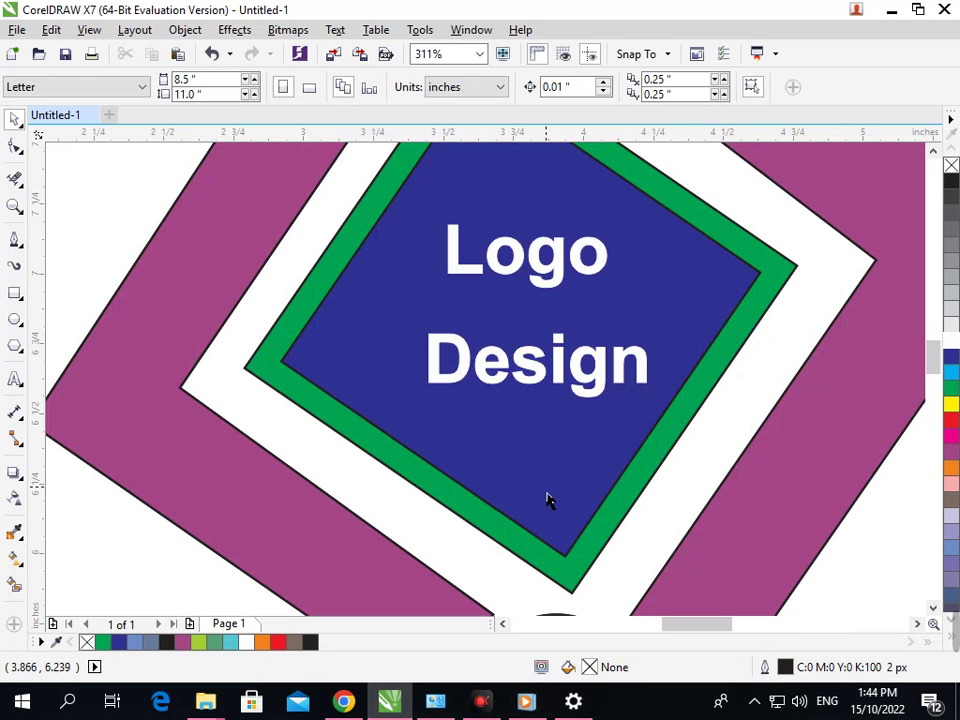
{"action": "left_click", "coordinate": [560, 387]}
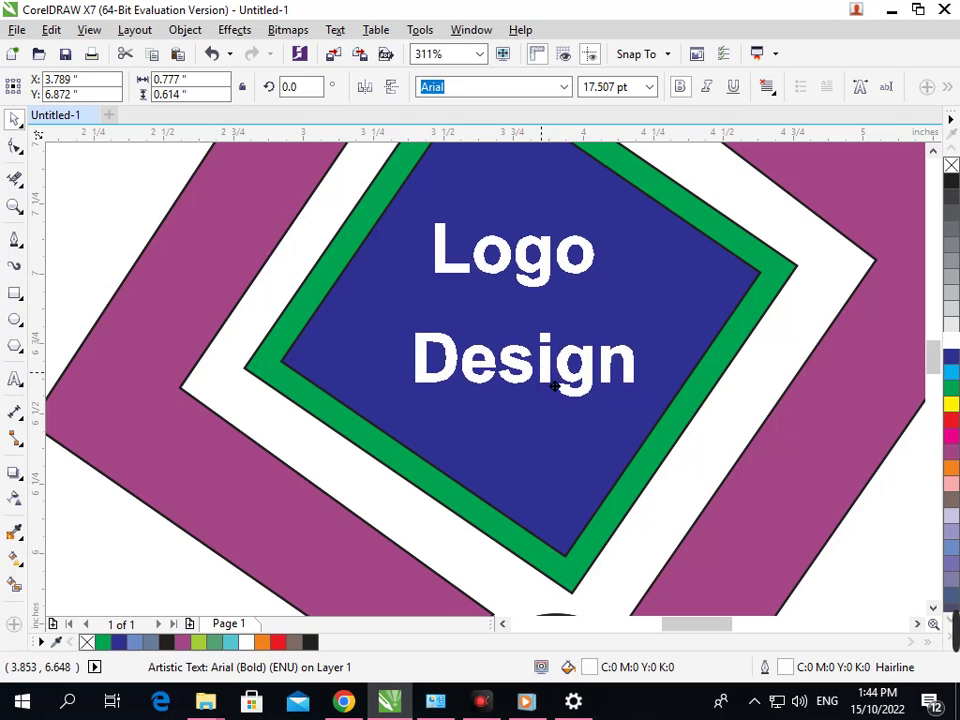
{"action": "scroll", "coordinate": [604, 418], "scroll_direction": "down", "scroll_amount": 4}
{"action": "left_click", "coordinate": [580, 468]}
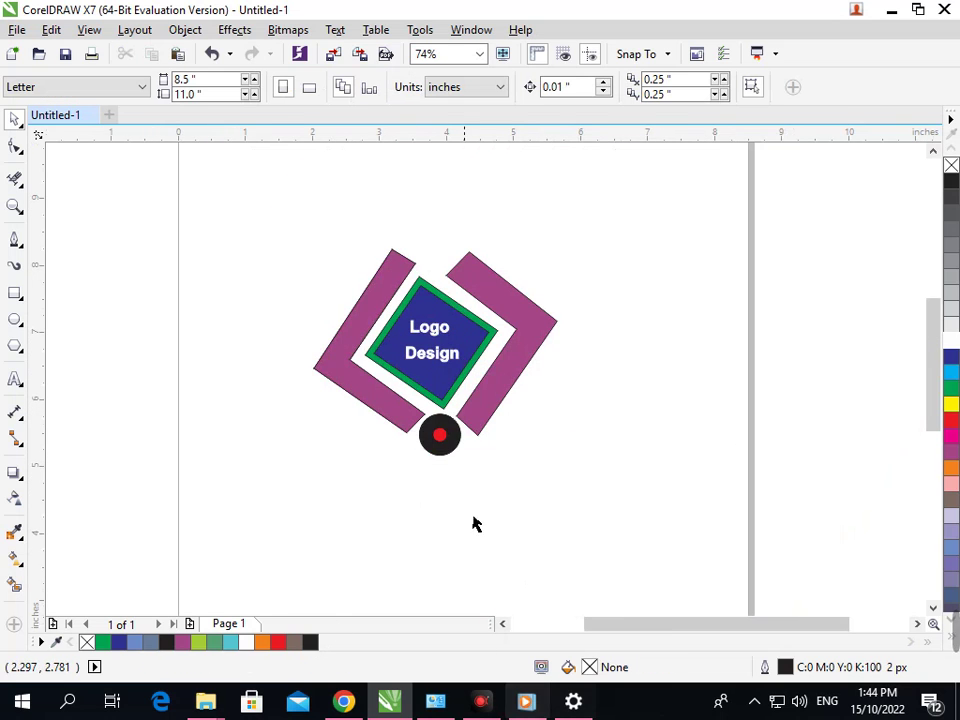
Change the fill of the "Logo Design" text to yellow
{"action": "scroll", "coordinate": [478, 398], "scroll_direction": "up", "scroll_amount": 3}
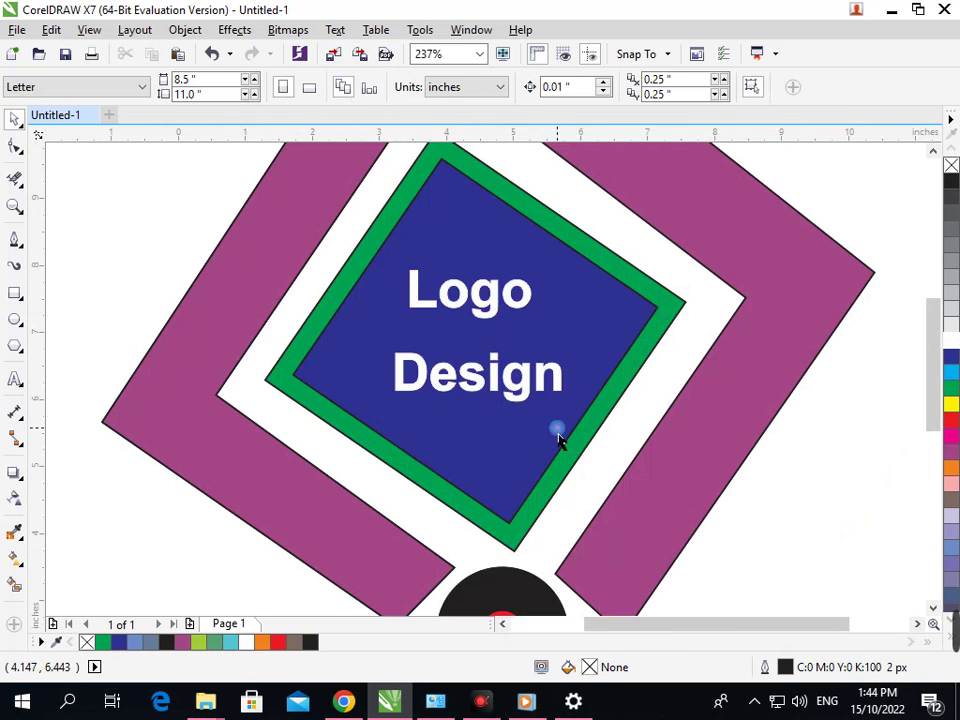
{"action": "scroll", "coordinate": [580, 470], "scroll_direction": "down", "scroll_amount": 3}
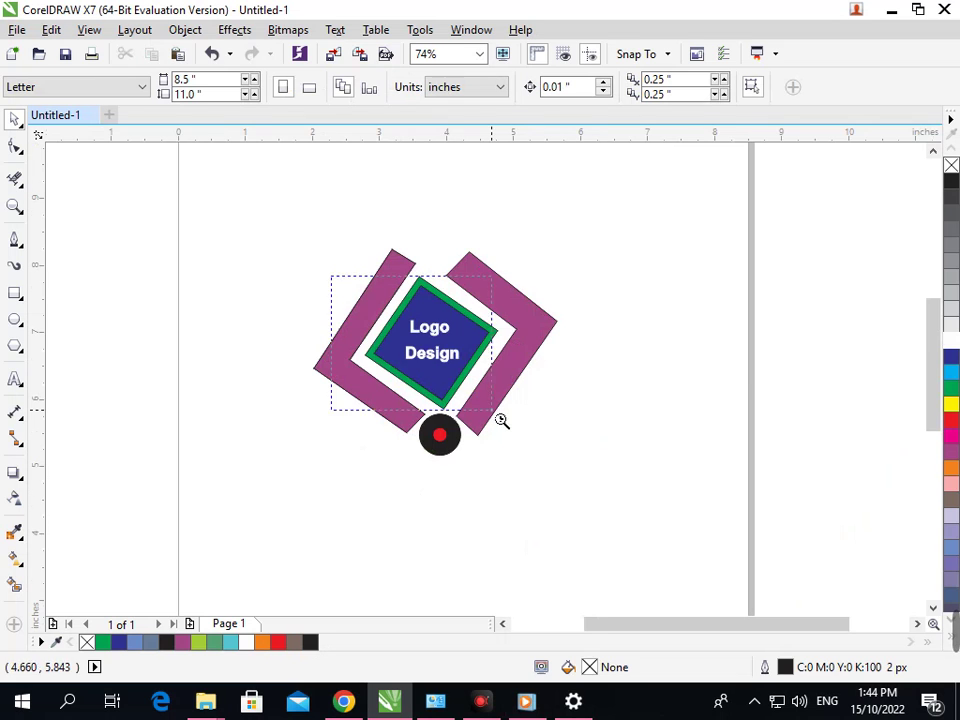
{"action": "scroll", "coordinate": [501, 422], "scroll_direction": "down", "scroll_amount": 2}
{"action": "left_click", "coordinate": [648, 452]}
{"action": "scroll", "coordinate": [512, 322], "scroll_direction": "up", "scroll_amount": 2}
{"action": "left_click", "coordinate": [420, 372]}
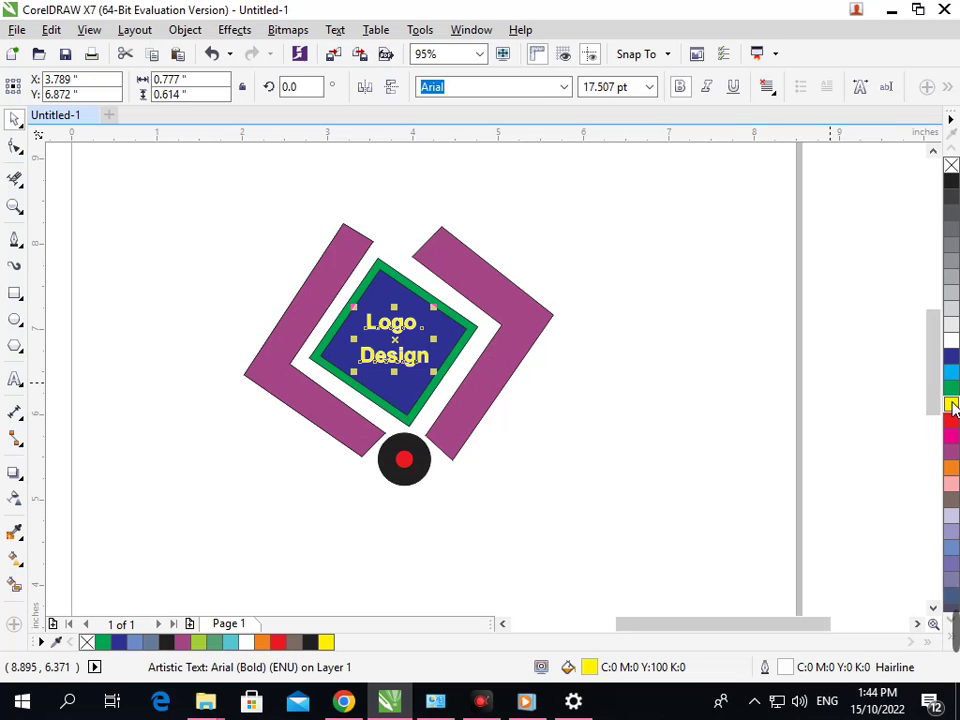
{"action": "left_click", "coordinate": [779, 446]}
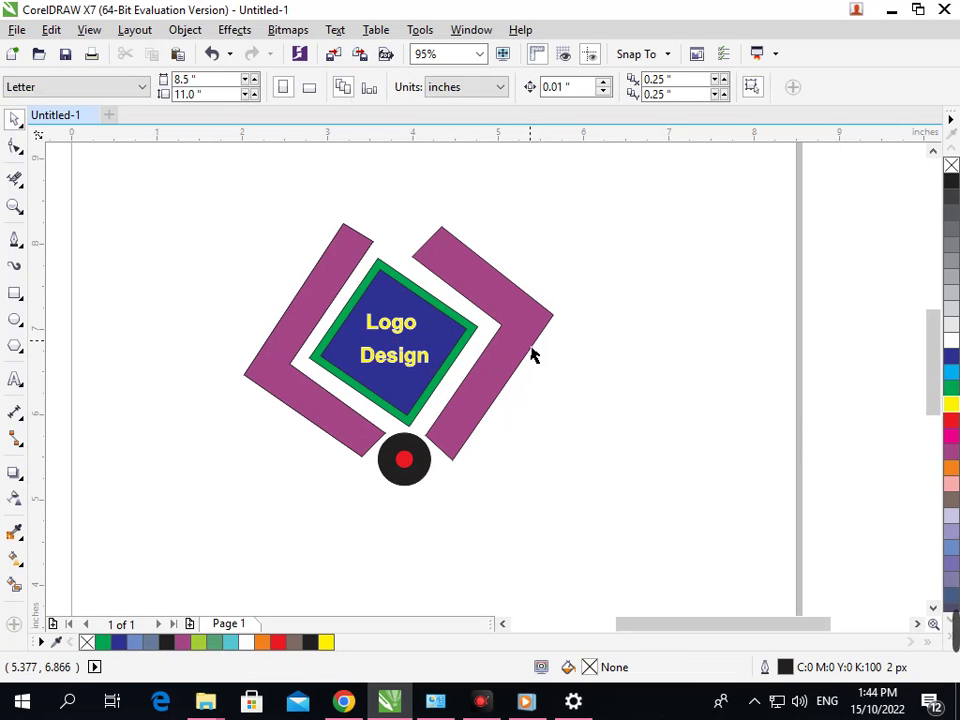
{"action": "left_click", "coordinate": [426, 373]}
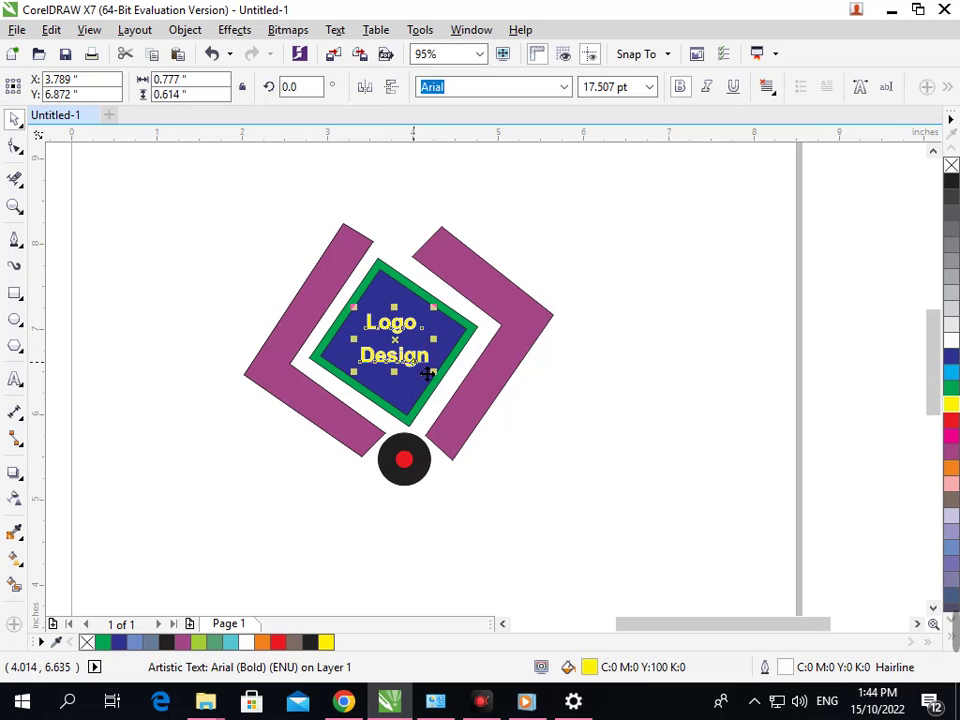
Give the "Logo Design" text a 4 px white outline with beveled corners, placed behind the fill and scaled with the object
{"action": "key", "text": "F12"}
{"action": "left_click", "coordinate": [359, 226]}
{"action": "left_click", "coordinate": [326, 318]}
{"action": "left_click", "coordinate": [494, 462]}
{"action": "left_click", "coordinate": [494, 484]}
{"action": "left_click", "coordinate": [442, 354]}
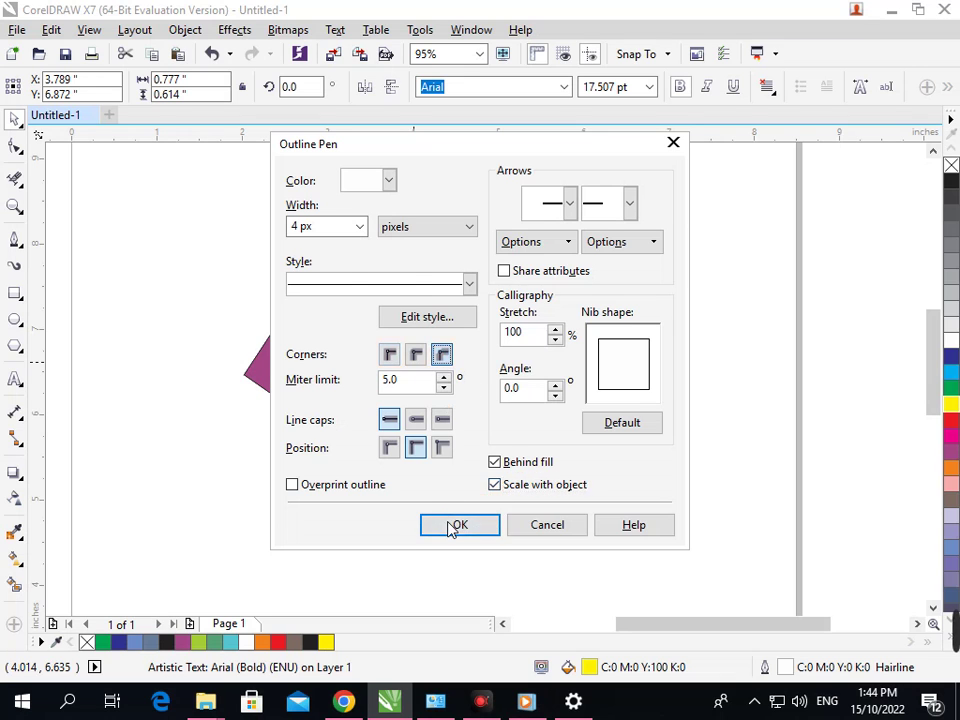
{"action": "left_click", "coordinate": [452, 527]}
{"action": "left_click", "coordinate": [569, 470]}
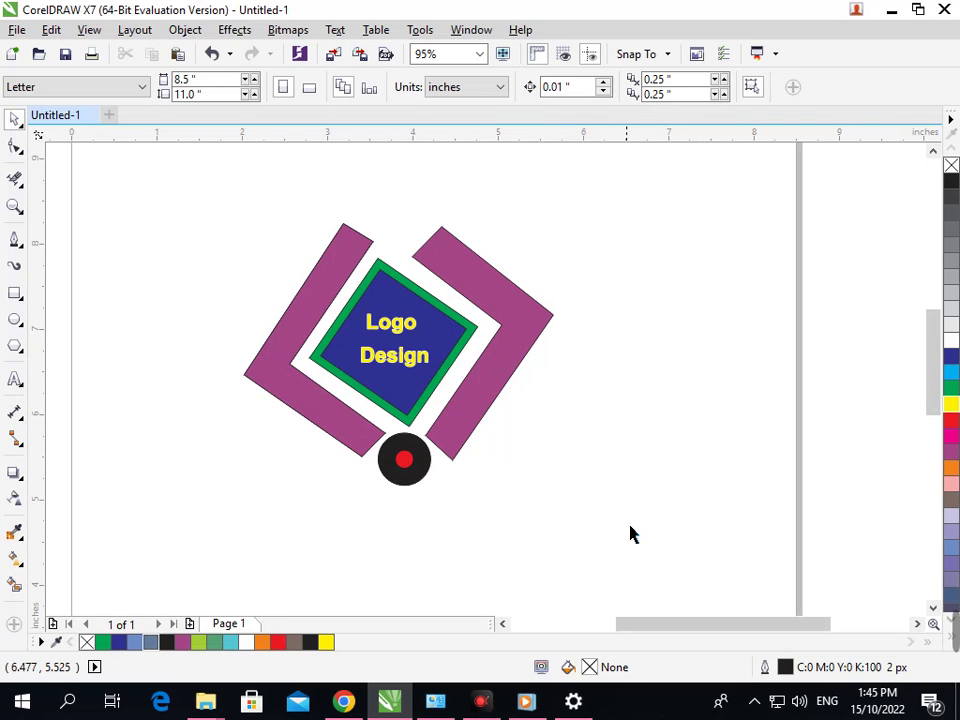
{"action": "mouse_move", "coordinate": [521, 704]}
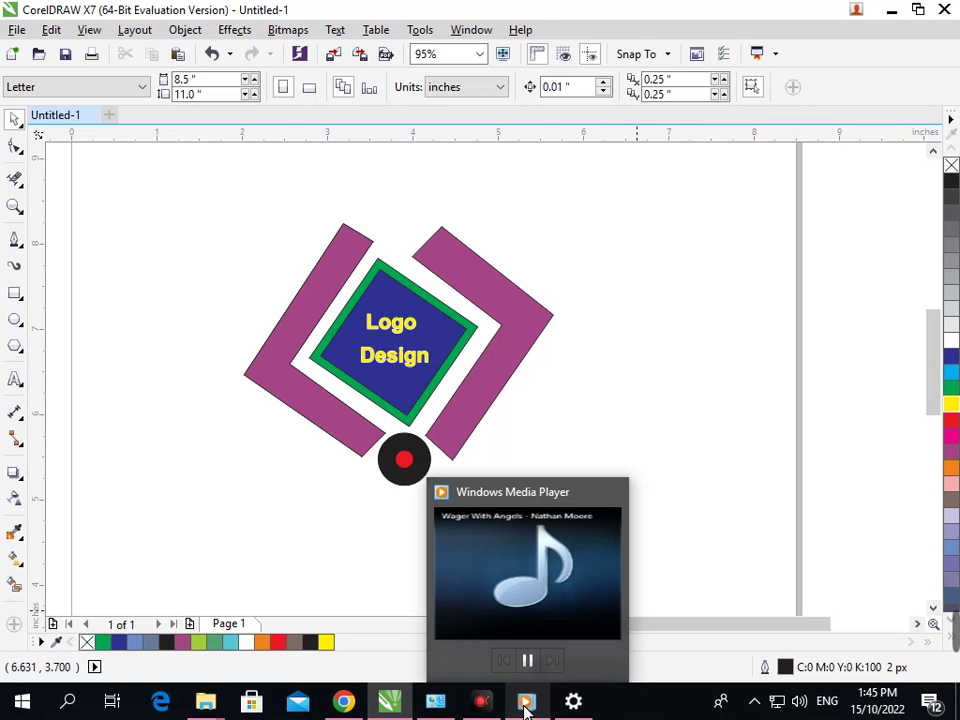
{"action": "key", "text": "F4"}
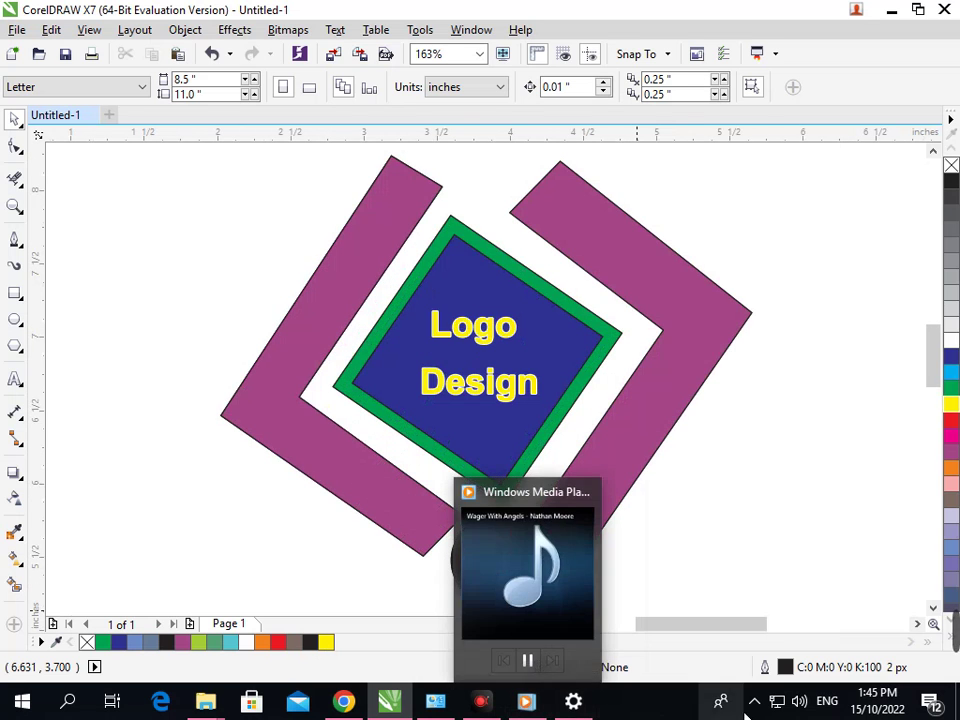
{"action": "left_click", "coordinate": [753, 702]}
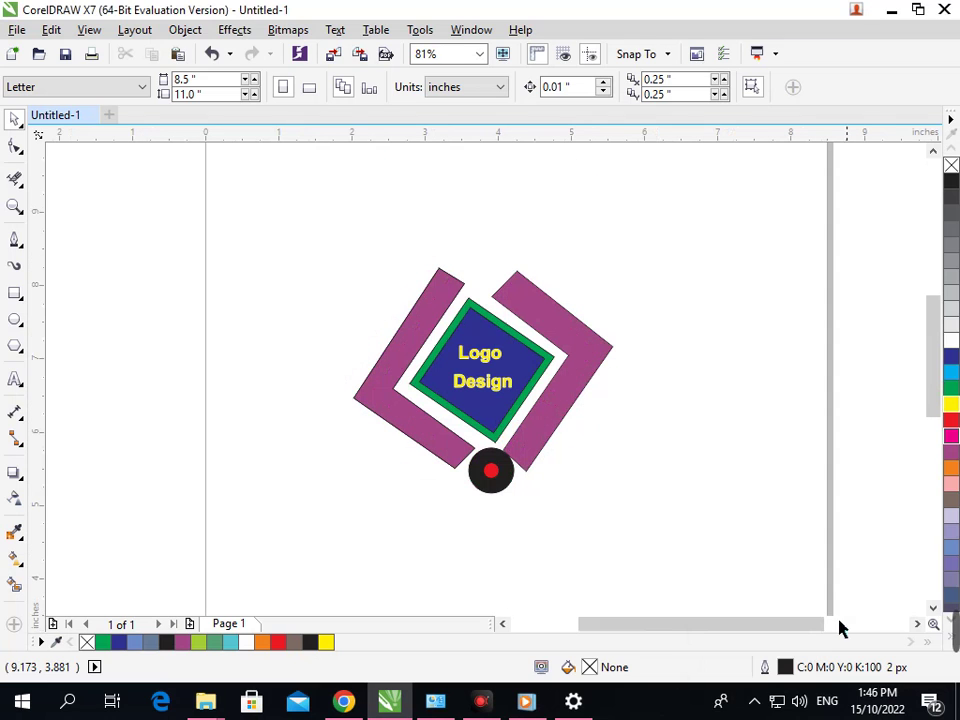
{"action": "left_click", "coordinate": [754, 701]}
{"action": "left_click", "coordinate": [648, 512]}
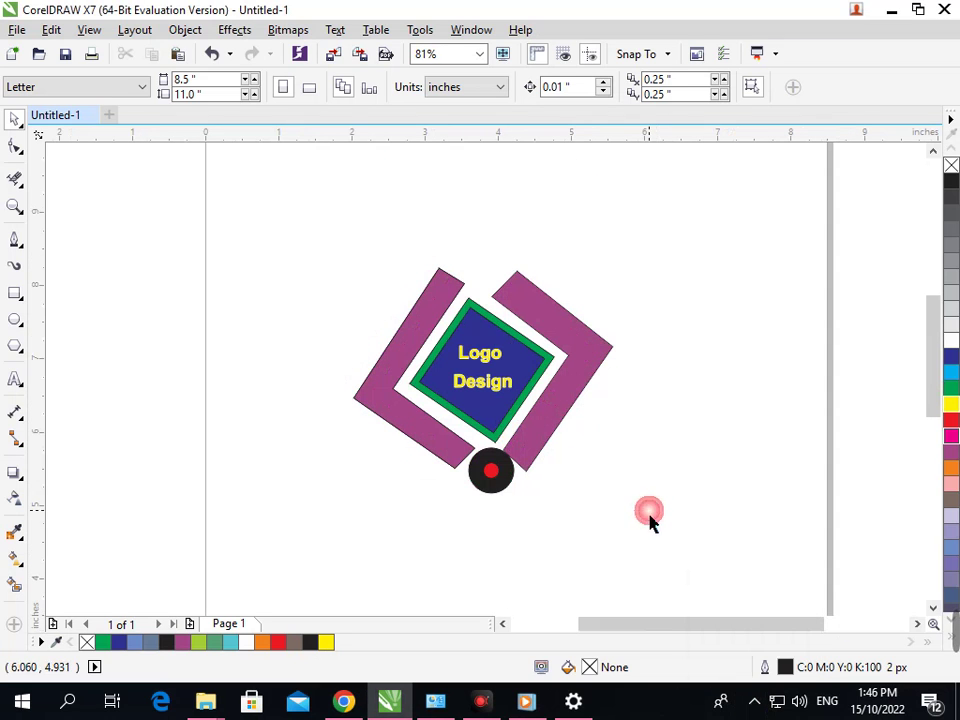
Nudge the black and red circles slightly left between the bracket ends and delete the leftover circle outline
{"action": "left_click", "coordinate": [490, 468]}
{"action": "scroll", "coordinate": [475, 475], "scroll_direction": "up", "scroll_amount": 3}
{"action": "left_click", "coordinate": [402, 416], "text": "shift"}
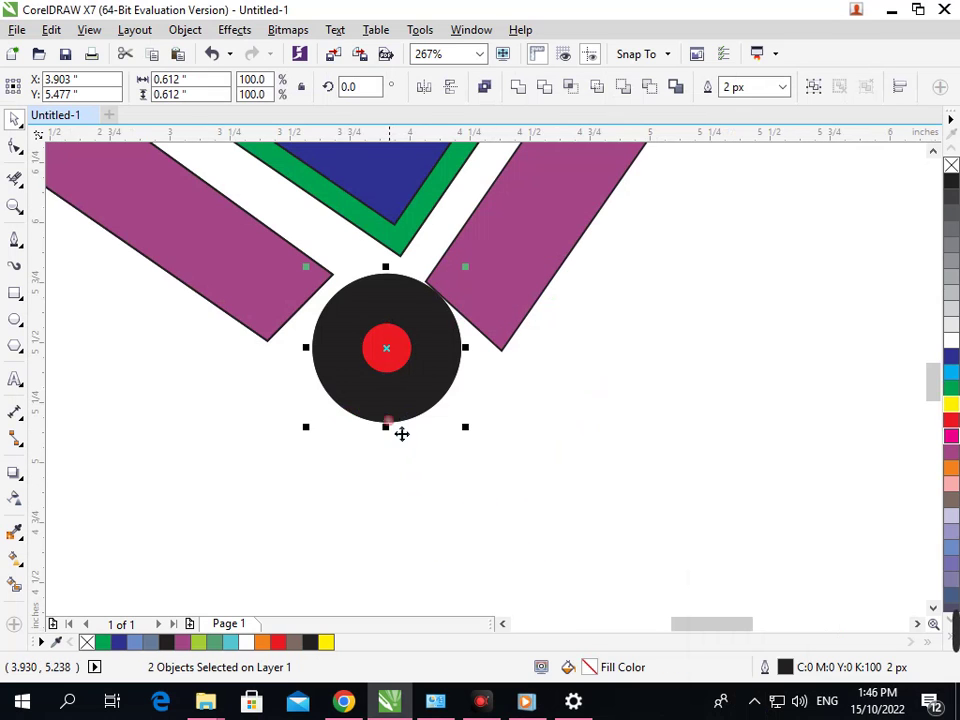
{"action": "key", "text": "Left"}
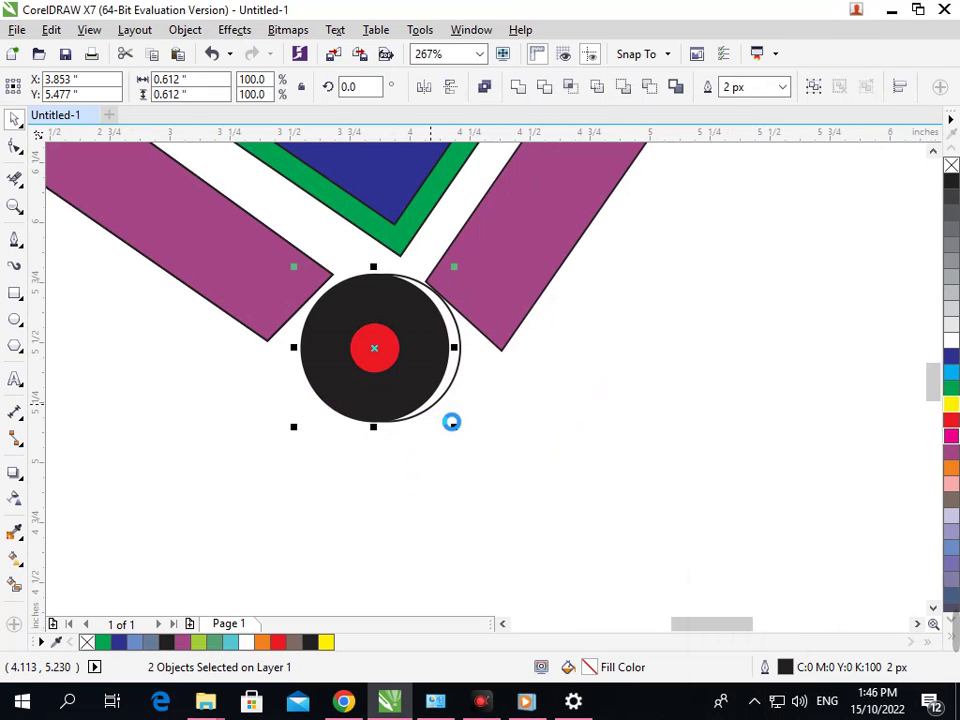
{"action": "key", "text": "ctrl+Right"}
{"action": "left_click", "coordinate": [446, 405]}
{"action": "left_click", "coordinate": [444, 394]}
{"action": "key", "text": "Delete"}
Shrink the black and red circles together slightly so they sit clear of the bracket ends
{"action": "left_click", "coordinate": [383, 357]}
{"action": "left_click", "coordinate": [399, 398], "text": "shift"}
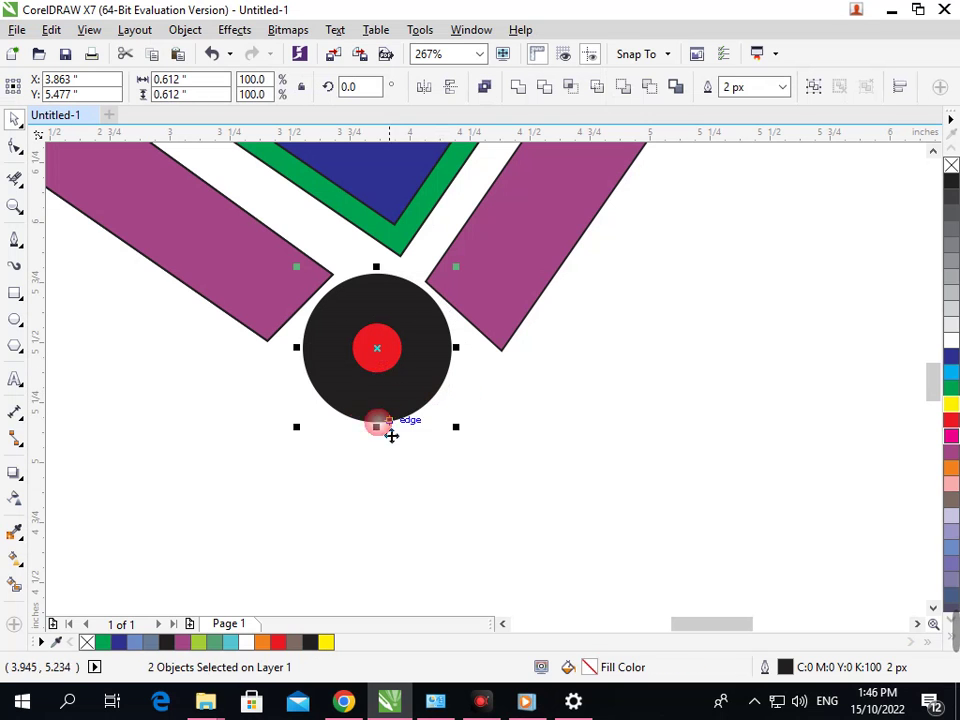
{"action": "mouse_move", "coordinate": [297, 434]}
{"action": "left_mouse_down"}
{"action": "mouse_move", "coordinate": [313, 437]}
{"action": "mouse_move", "coordinate": [303, 428]}
{"action": "left_mouse_up"}
{"action": "left_click", "coordinate": [402, 437]}
{"action": "left_click_drag", "start_coordinate": [244, 193], "coordinate": [422, 326]}
{"action": "key", "text": "F3"}
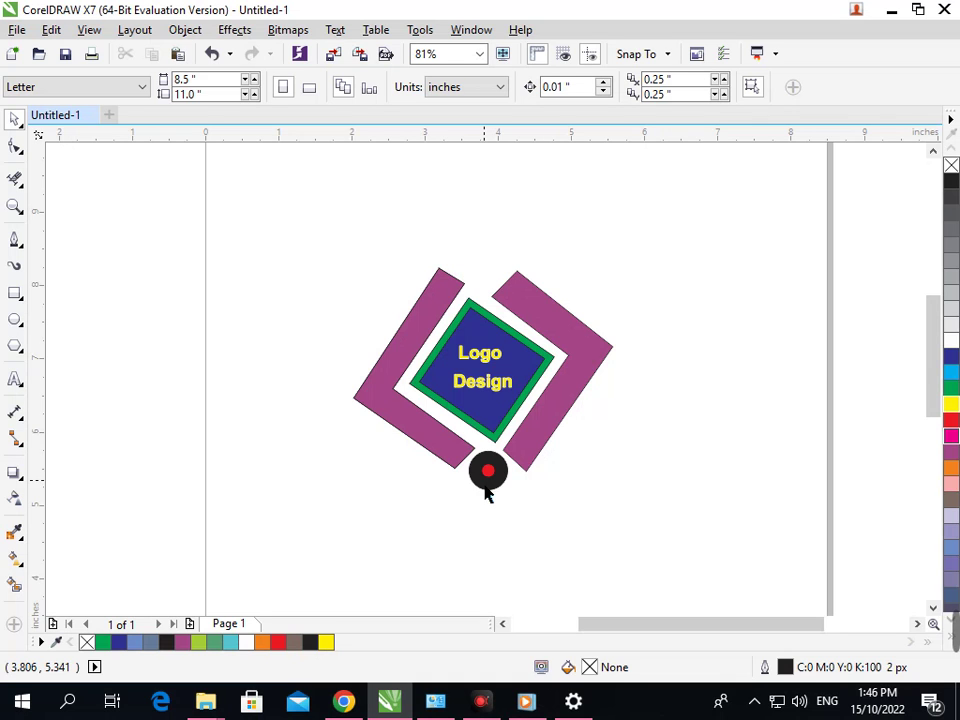
{"action": "scroll", "coordinate": [651, 588], "scroll_direction": "down", "scroll_amount": 3}
{"action": "scroll", "coordinate": [538, 446], "scroll_direction": "down", "scroll_amount": 3}
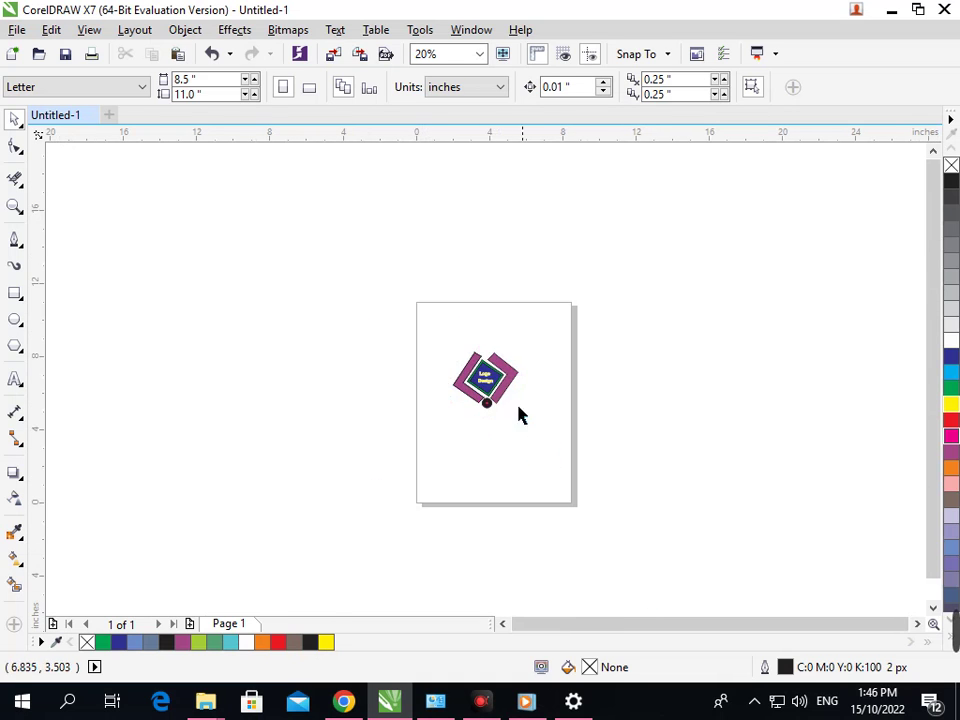
Enlarge the whole logo to about 6.29 by 5.38 inches
{"action": "left_click_drag", "start_coordinate": [435, 334], "coordinate": [539, 416]}
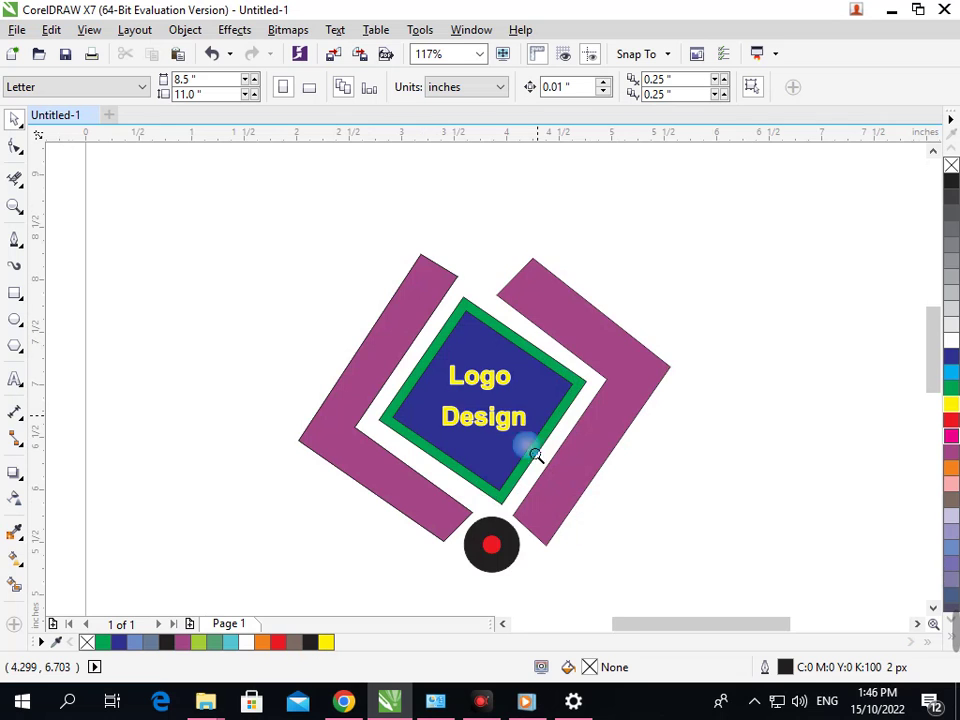
{"action": "key", "text": "F3"}
{"action": "left_click_drag", "start_coordinate": [418, 348], "coordinate": [549, 443]}
{"action": "left_click_drag", "start_coordinate": [506, 397], "coordinate": [522, 407]}
{"action": "left_click", "coordinate": [571, 487]}
Move the whole logo towards the middle of the page, centred at about X 4.44 and Y 6.12 inches
{"action": "key", "text": "z"}
{"action": "left_click_drag", "start_coordinate": [388, 272], "coordinate": [604, 530]}
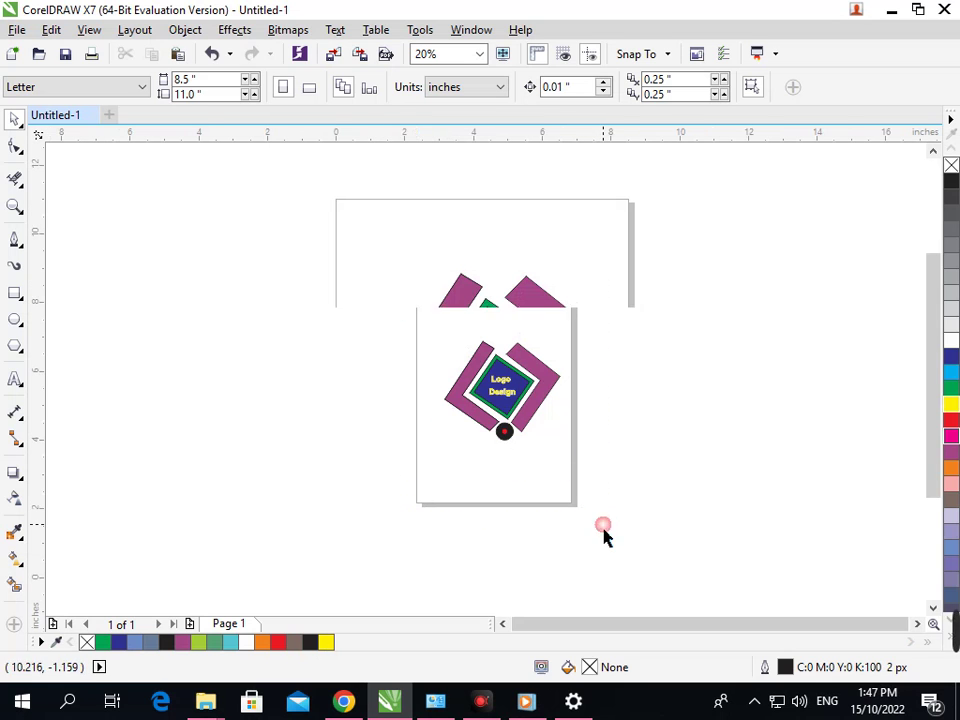
{"action": "left_click_drag", "start_coordinate": [353, 255], "coordinate": [647, 519]}
{"action": "left_click_drag", "start_coordinate": [555, 426], "coordinate": [547, 429]}
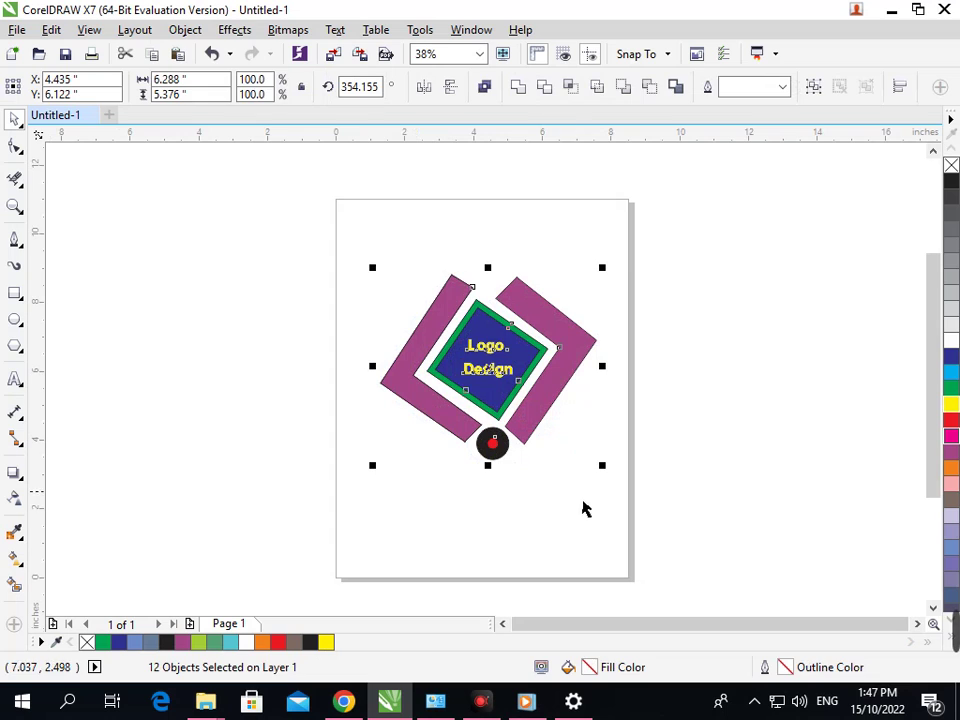
{"action": "left_click", "coordinate": [582, 509]}
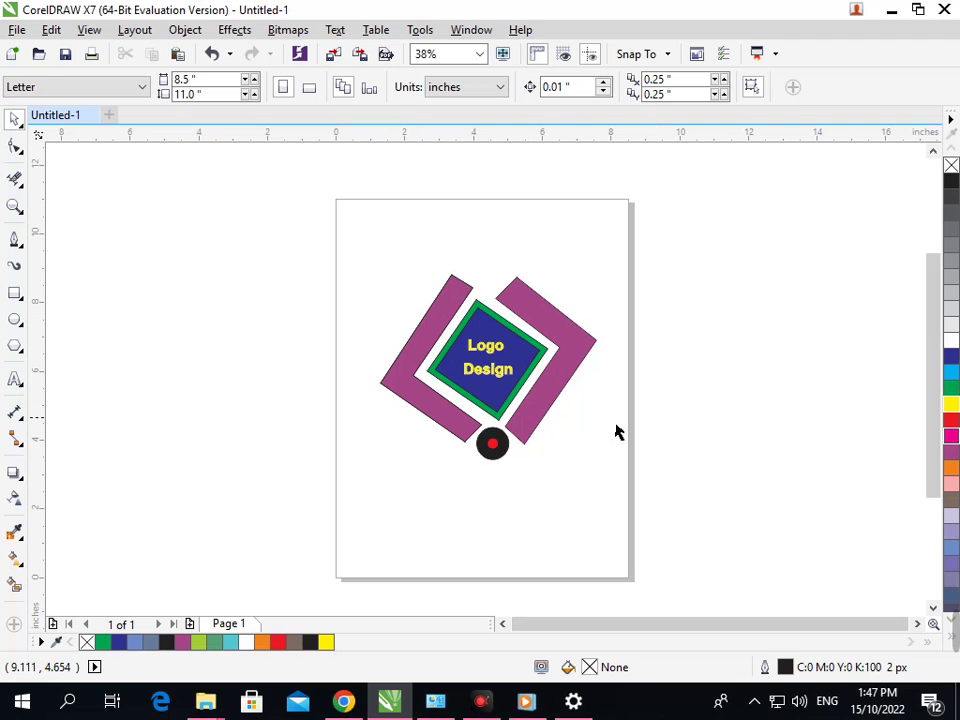
Change the fill of the right purple bracket to green
{"action": "left_click", "coordinate": [534, 414]}
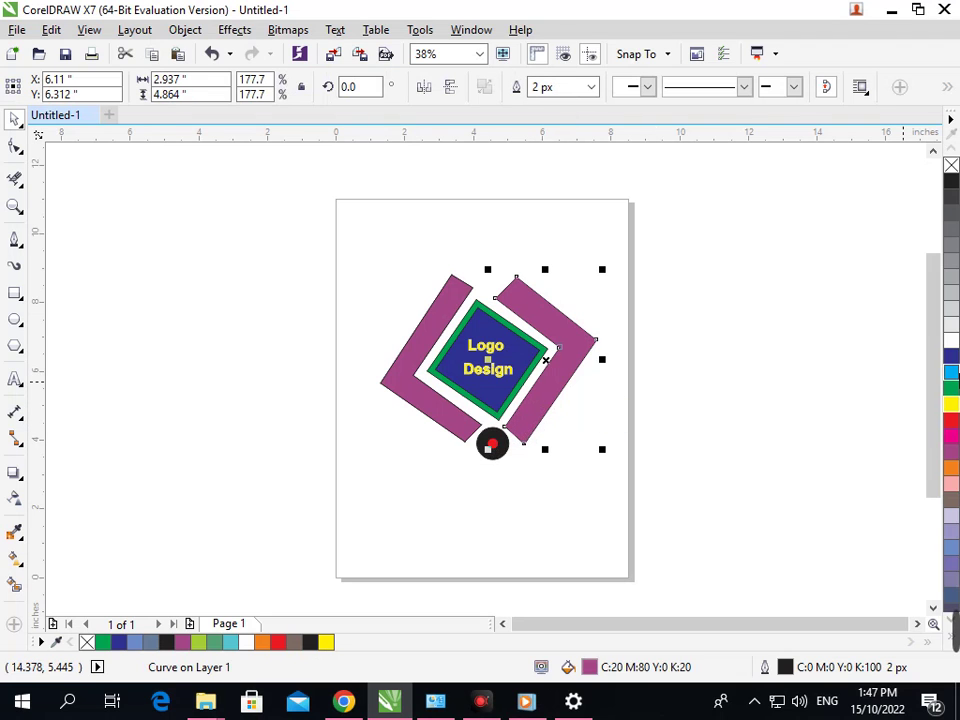
{"action": "left_click", "coordinate": [951, 388]}
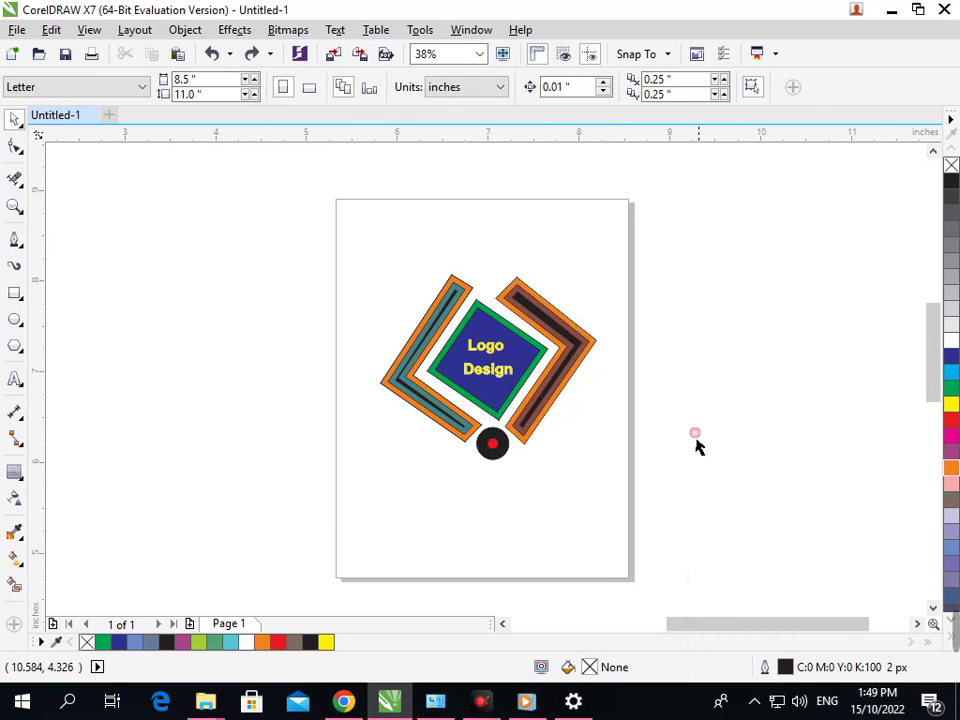
Change the right bracket's contour to a single inside step with an offset of 0.318 inches
{"action": "scroll", "coordinate": [628, 313], "scroll_direction": "up", "scroll_amount": 3}
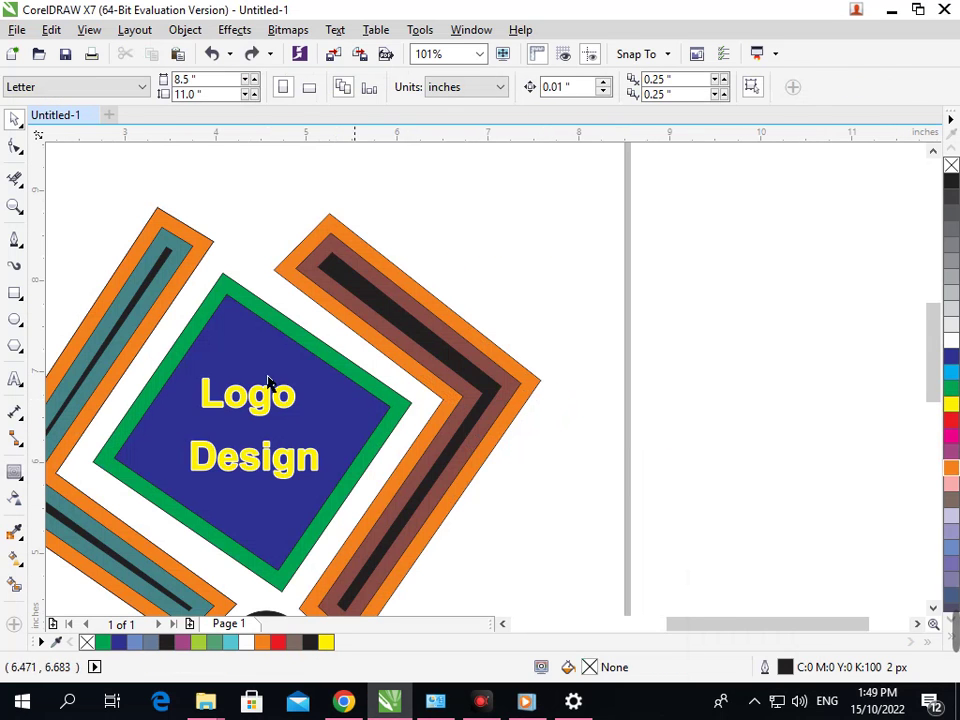
{"action": "left_click", "coordinate": [486, 407]}
{"action": "left_click", "coordinate": [13, 473]}
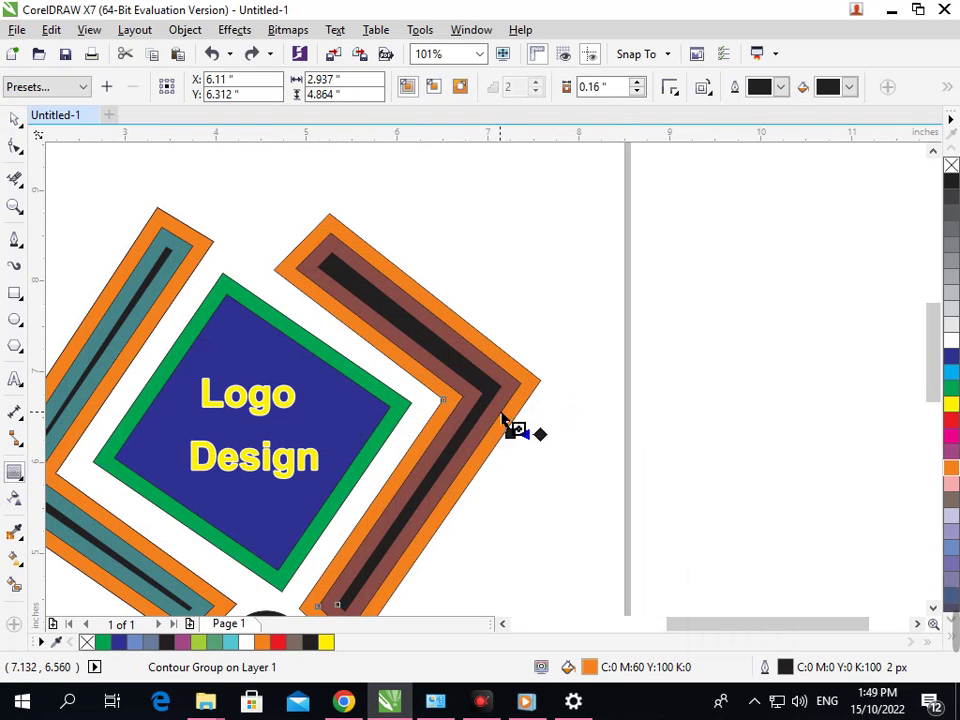
{"action": "left_click_drag", "start_coordinate": [495, 405], "coordinate": [491, 424]}
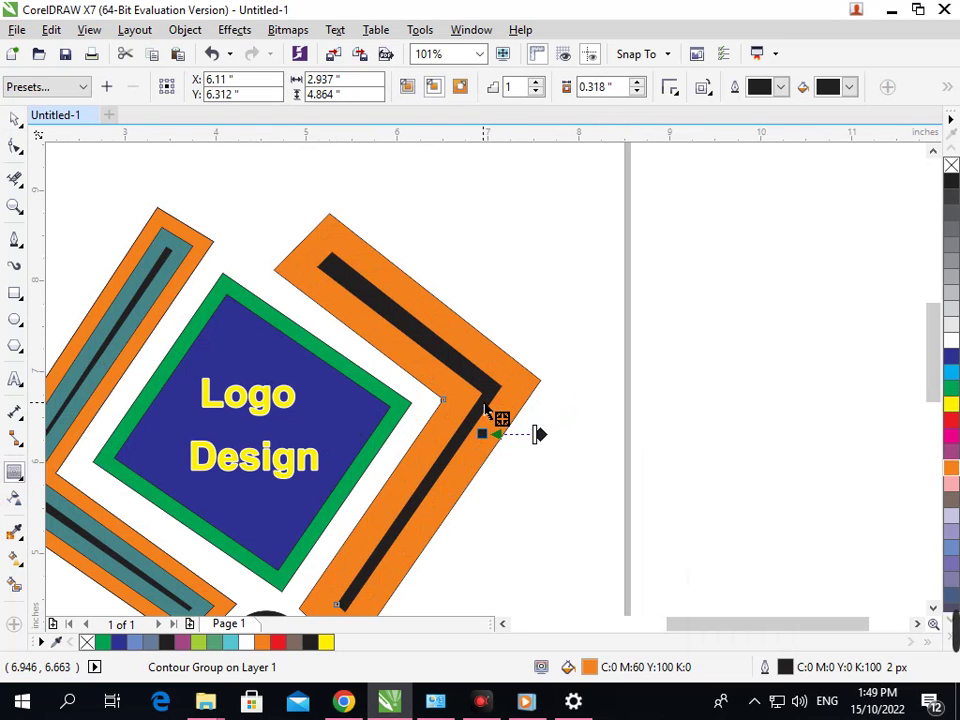
{"action": "left_click", "coordinate": [536, 82]}
{"action": "left_click", "coordinate": [536, 91]}
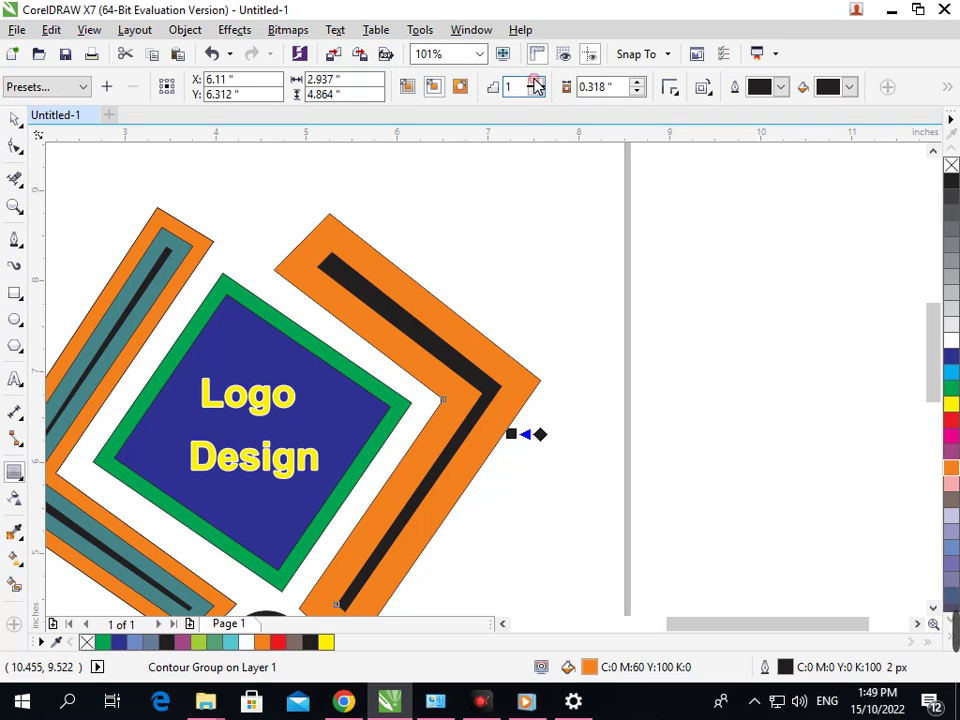
Set the right bracket's contour offset to 0.328 inches and deselect the bracket
{"action": "left_click", "coordinate": [637, 82]}
{"action": "left_click", "coordinate": [637, 83]}
{"action": "left_click", "coordinate": [637, 83]}
{"action": "left_click", "coordinate": [637, 83]}
{"action": "left_click", "coordinate": [637, 83]}
{"action": "left_click", "coordinate": [637, 83]}
{"action": "left_click", "coordinate": [637, 83]}
{"action": "left_click", "coordinate": [636, 93]}
{"action": "left_click", "coordinate": [636, 93]}
{"action": "left_click", "coordinate": [637, 91]}
{"action": "left_click", "coordinate": [637, 91]}
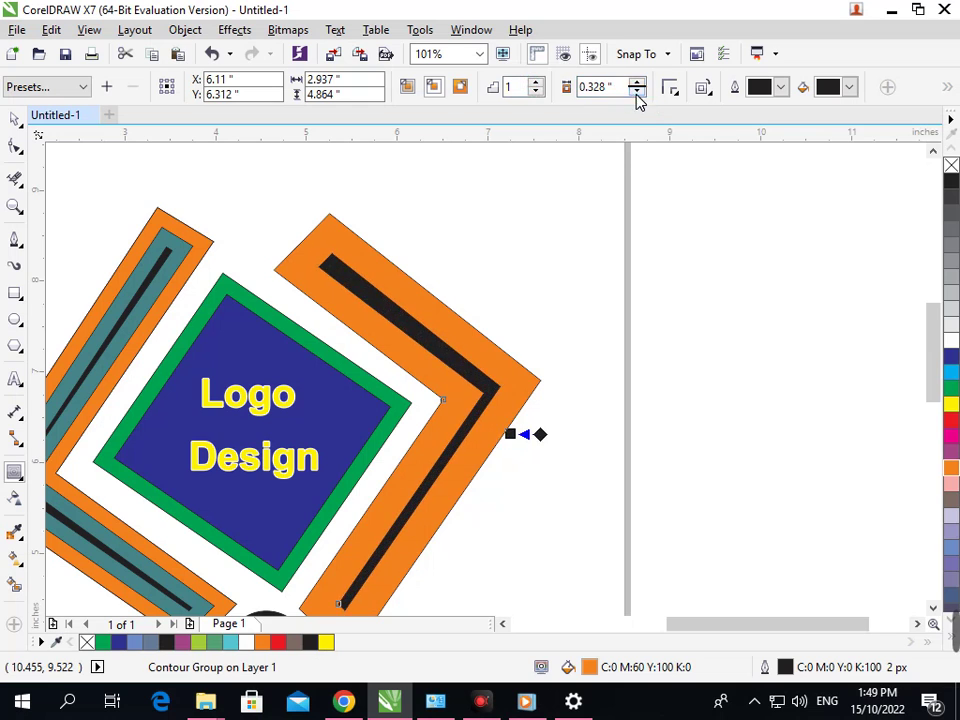
{"action": "scroll", "coordinate": [612, 470], "scroll_direction": "down", "scroll_amount": 3}
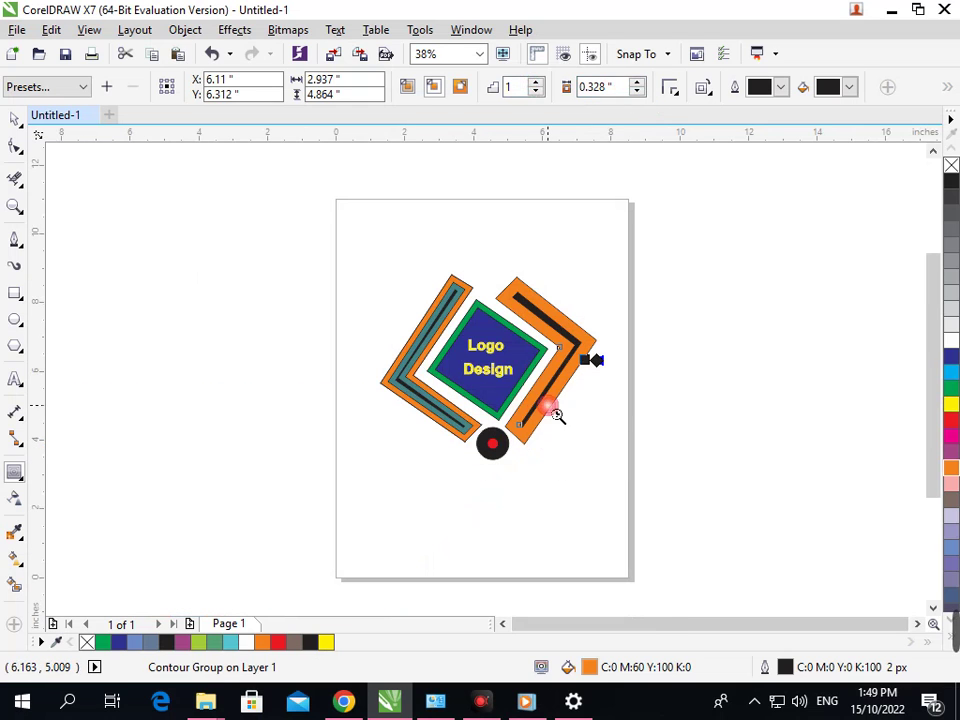
{"action": "left_click_drag", "start_coordinate": [558, 410], "coordinate": [561, 414]}
{"action": "left_click", "coordinate": [536, 381]}
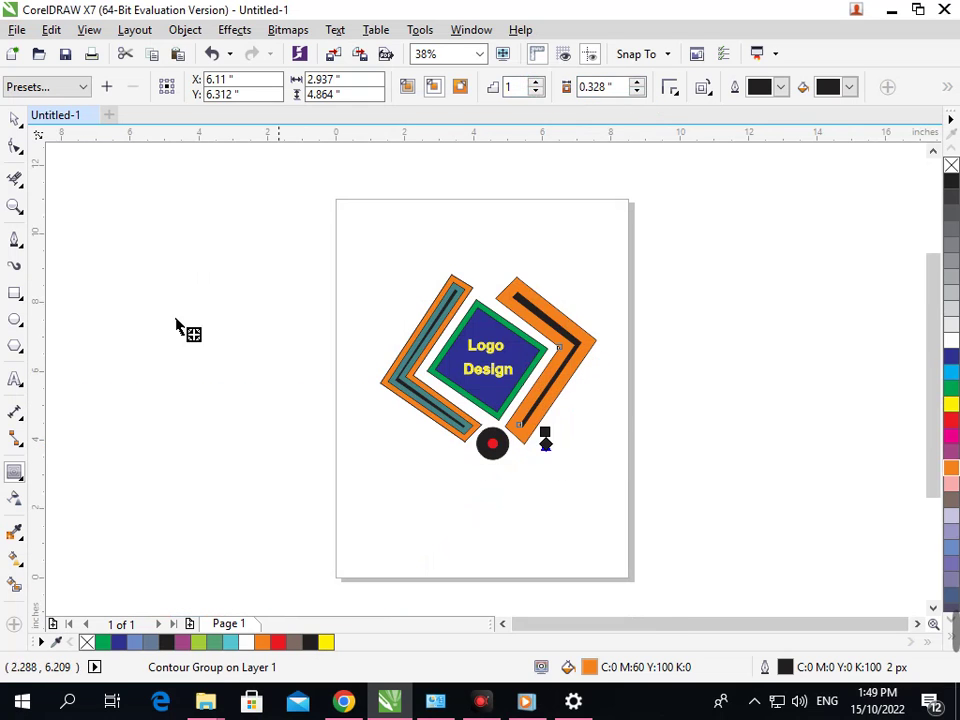
{"action": "left_click", "coordinate": [12, 120]}
{"action": "left_click", "coordinate": [146, 390]}
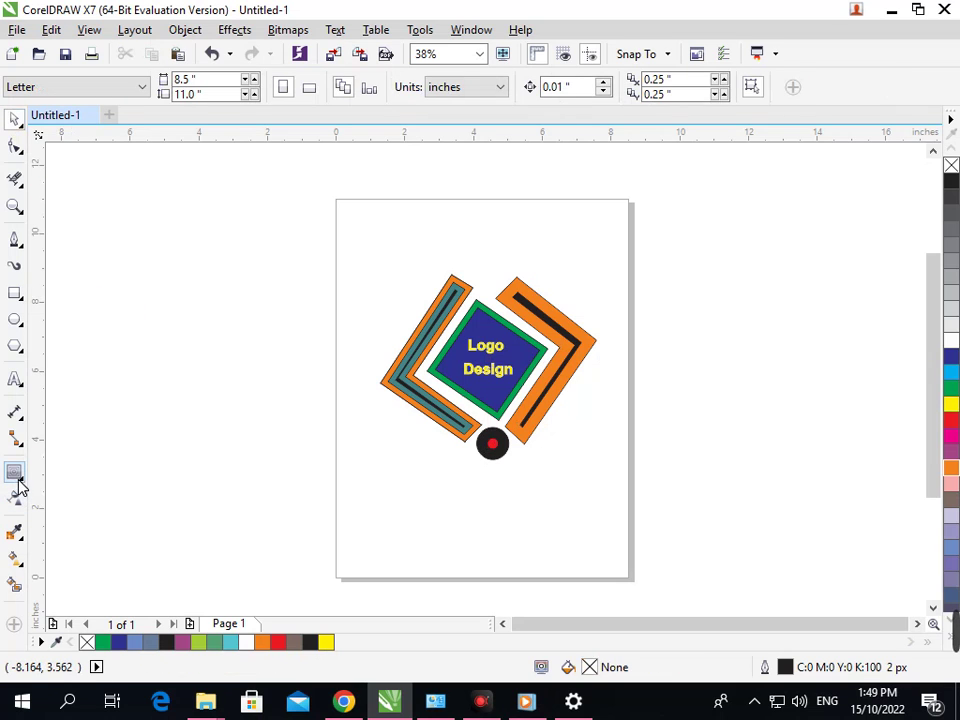
Reselect the right bracket's contour and try its alternative contour color options
{"action": "left_click", "coordinate": [22, 482]}
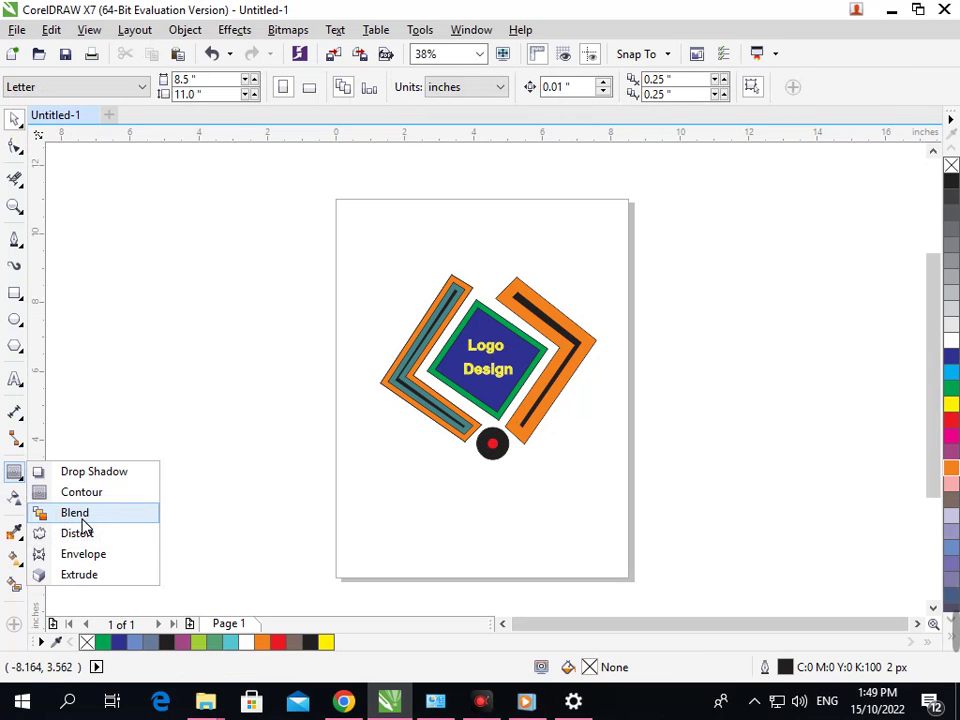
{"action": "left_click", "coordinate": [75, 512]}
{"action": "left_click_drag", "start_coordinate": [424, 438], "coordinate": [508, 410]}
{"action": "left_click_drag", "start_coordinate": [606, 343], "coordinate": [595, 360]}
{"action": "left_click", "coordinate": [548, 385]}
{"action": "left_click", "coordinate": [709, 97]}
{"action": "left_click", "coordinate": [731, 136]}
{"action": "left_click", "coordinate": [709, 96]}
{"action": "left_click", "coordinate": [725, 150]}
{"action": "left_click", "coordinate": [712, 97]}
{"action": "left_click", "coordinate": [713, 111]}
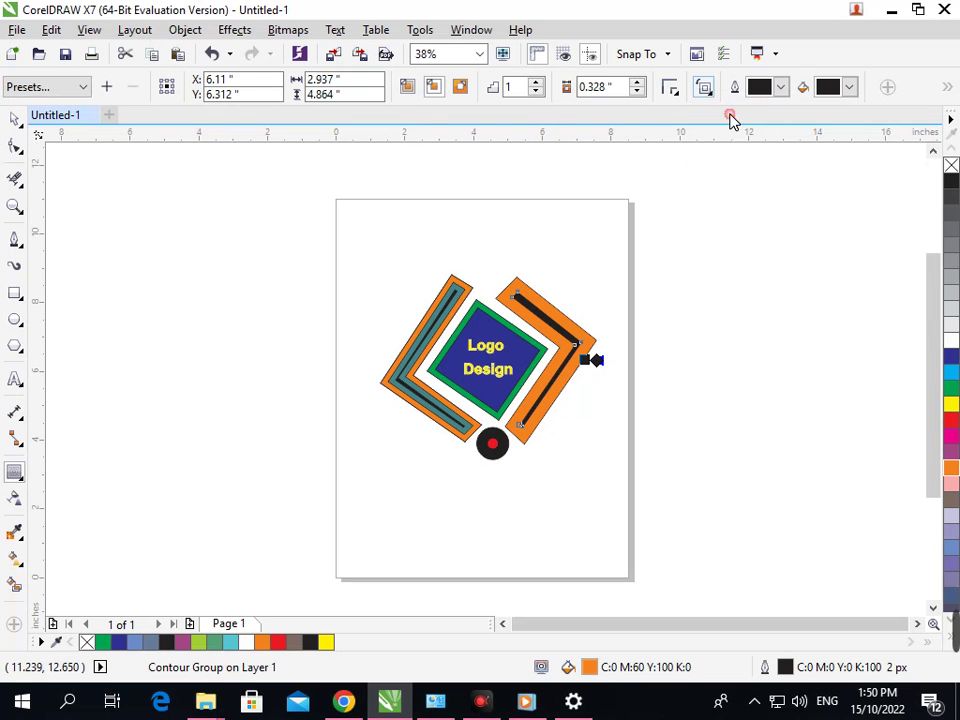
Set the right bracket's inside contour offset to 0.258 inches
{"action": "left_click", "coordinate": [637, 82]}
{"action": "left_click", "coordinate": [637, 82]}
{"action": "left_click", "coordinate": [637, 82]}
{"action": "left_click", "coordinate": [637, 82]}
{"action": "left_click", "coordinate": [637, 82]}
{"action": "left_click", "coordinate": [637, 82]}
{"action": "left_click", "coordinate": [637, 82]}
{"action": "double_click", "coordinate": [637, 91]}
{"action": "double_click", "coordinate": [637, 91]}
{"action": "triple_click", "coordinate": [637, 91]}
{"action": "double_click", "coordinate": [637, 91]}
{"action": "triple_click", "coordinate": [637, 91]}
{"action": "double_click", "coordinate": [637, 91]}
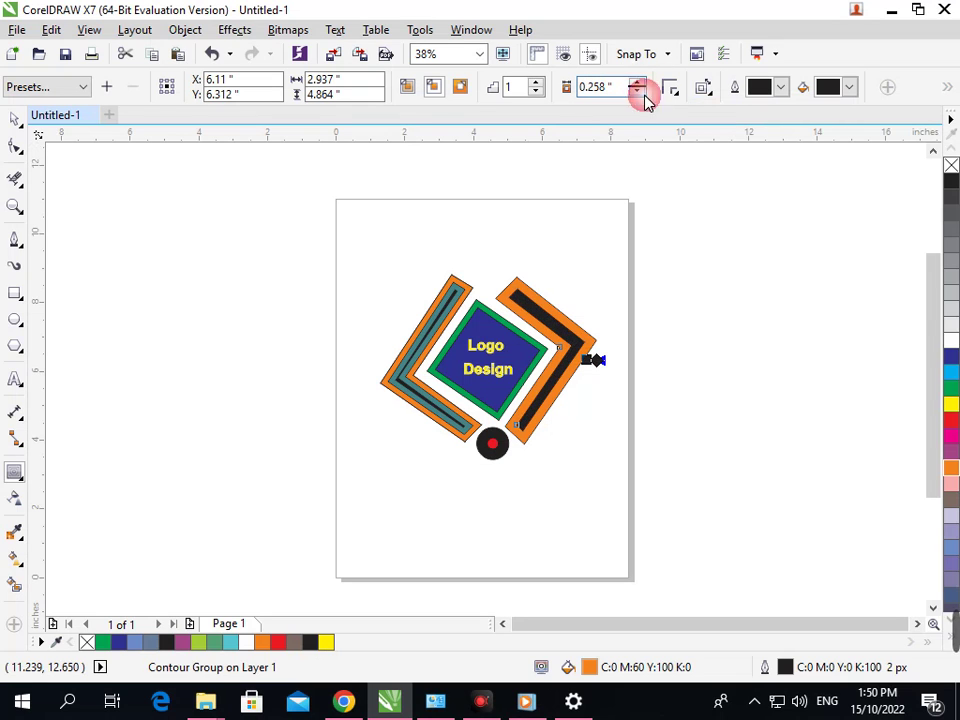
Try an outside contour on the right bracket and return it to an inside contour
{"action": "left_click", "coordinate": [433, 88]}
{"action": "left_click", "coordinate": [455, 88]}
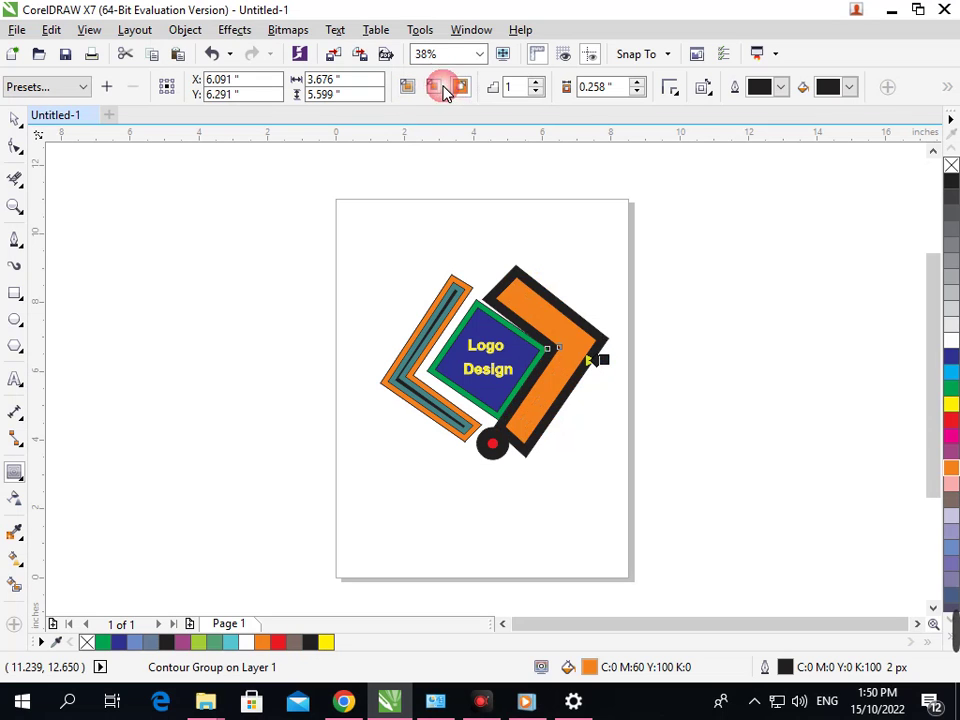
{"action": "left_click", "coordinate": [433, 88]}
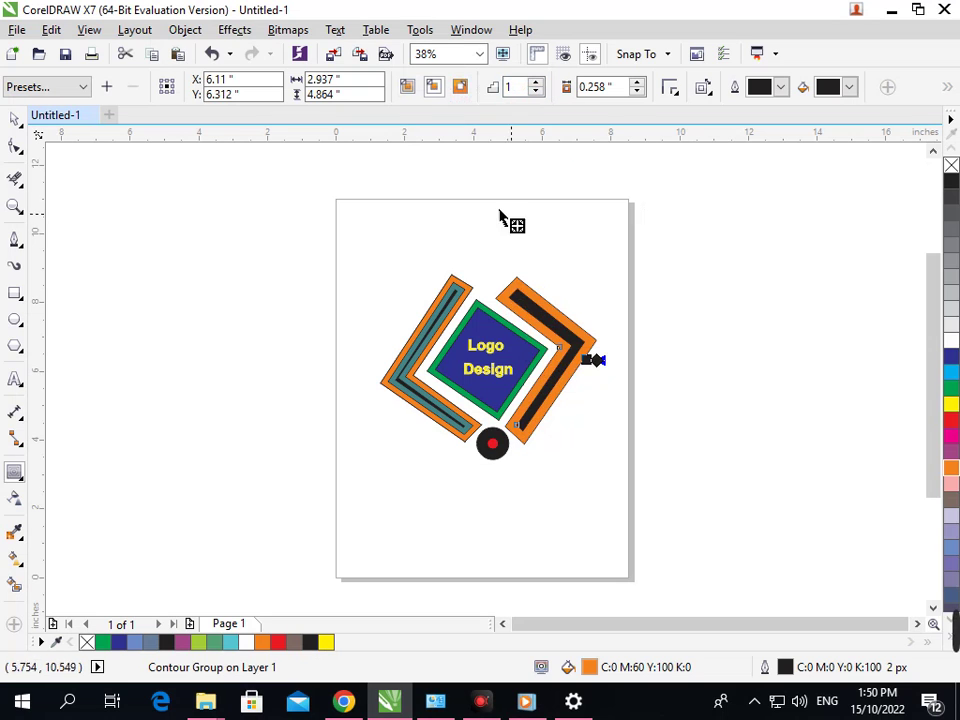
Give the right bracket a blue outline and make its contour run to the center with a 0.158 inch offset
{"action": "right_click", "coordinate": [951, 362]}
{"action": "left_click", "coordinate": [408, 88]}
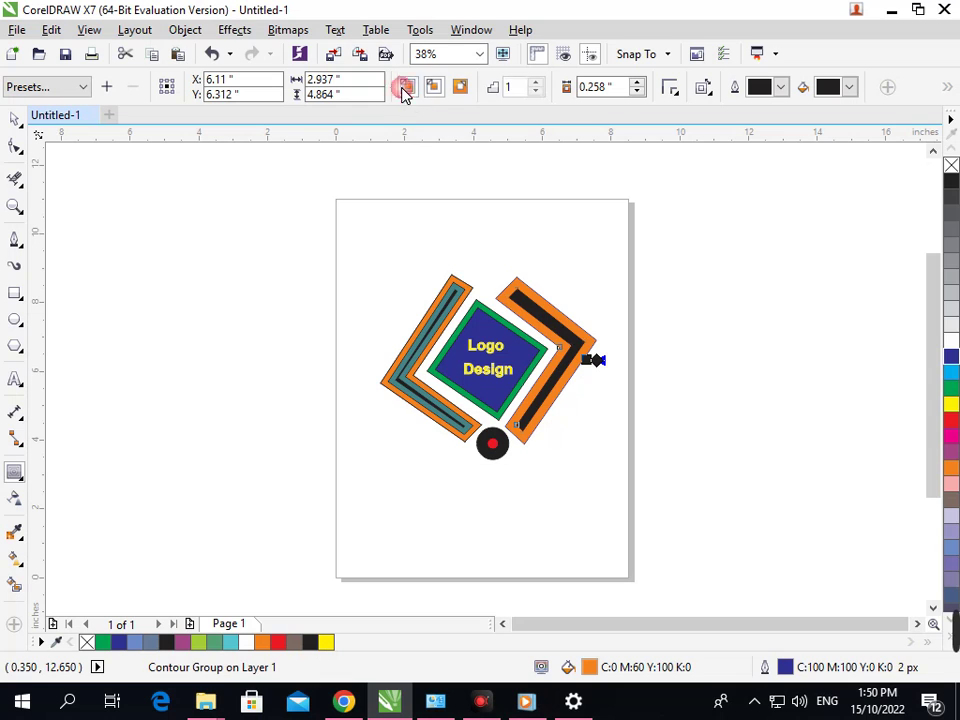
{"action": "left_click", "coordinate": [637, 93]}
{"action": "left_click", "coordinate": [637, 93]}
{"action": "left_click", "coordinate": [637, 93]}
{"action": "left_click", "coordinate": [637, 93]}
{"action": "left_click", "coordinate": [637, 93]}
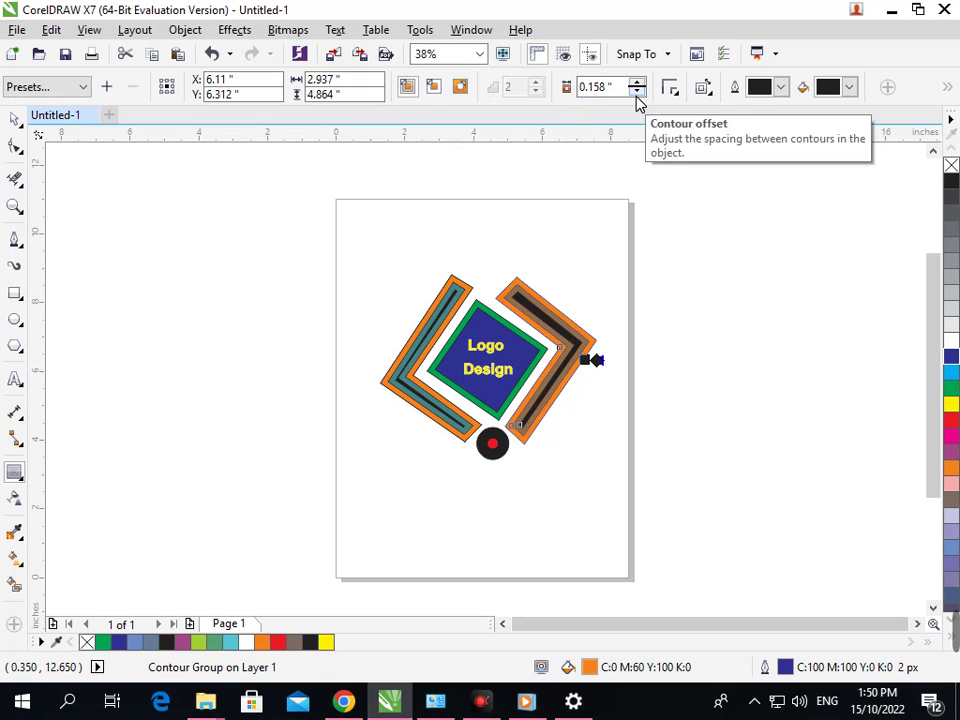
Change the right bracket's outline to green, undo the green fill, and set the contour's outline color to green
{"action": "left_click", "coordinate": [953, 393]}
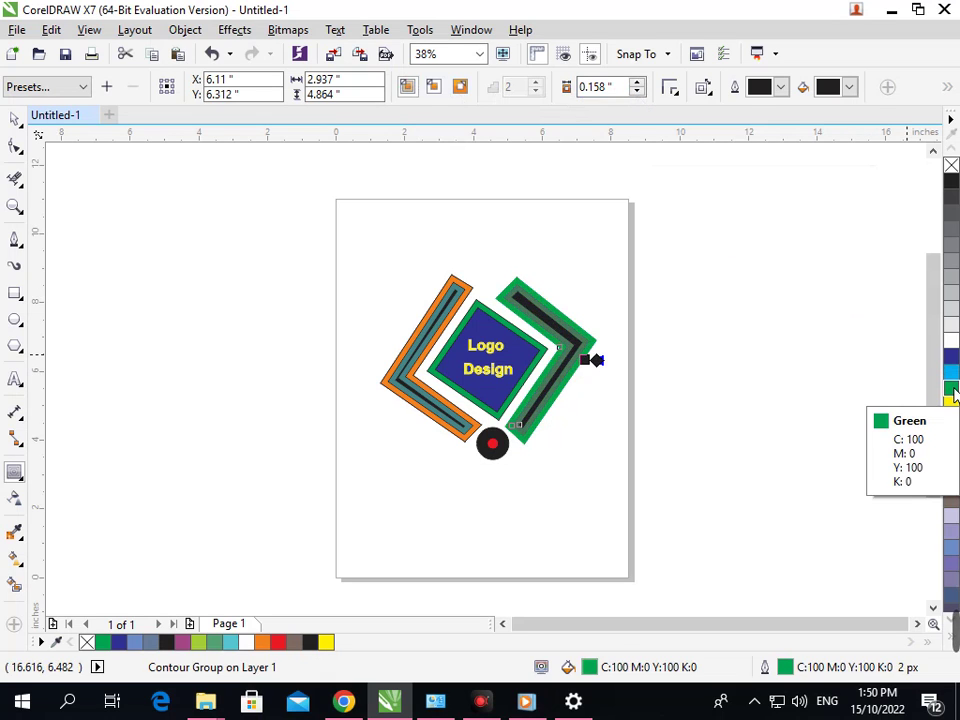
{"action": "key", "text": "ctrl+z"}
{"action": "left_click", "coordinate": [781, 88]}
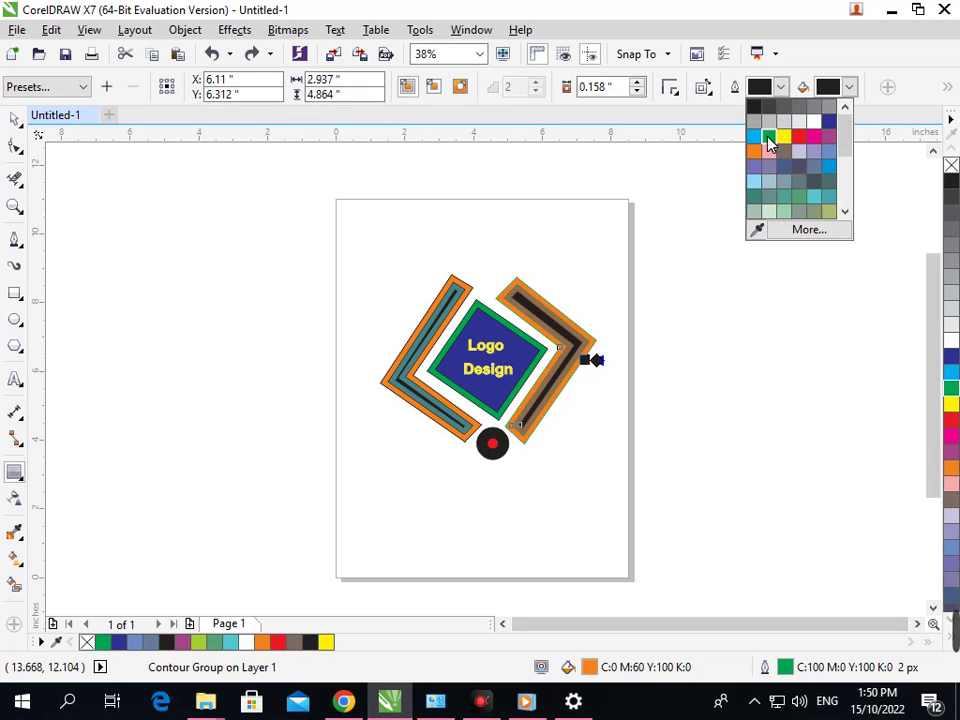
{"action": "left_click", "coordinate": [768, 137]}
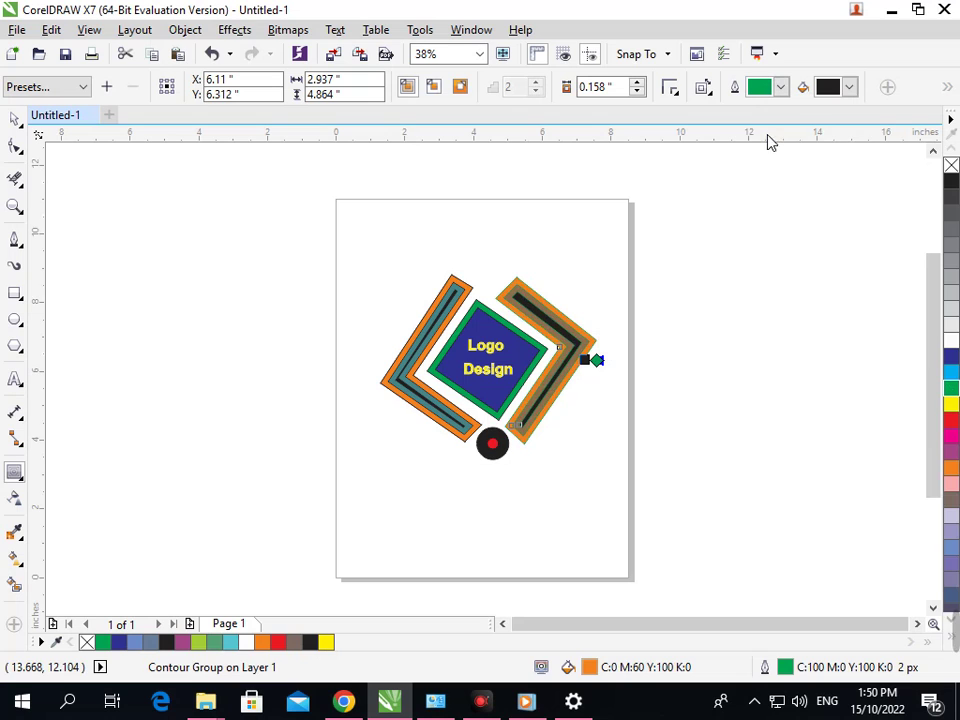
Try yellow, orange, dark olive-gray and blue as the contour fill color of the right bracket
{"action": "left_click", "coordinate": [849, 87]}
{"action": "left_click", "coordinate": [857, 143]}
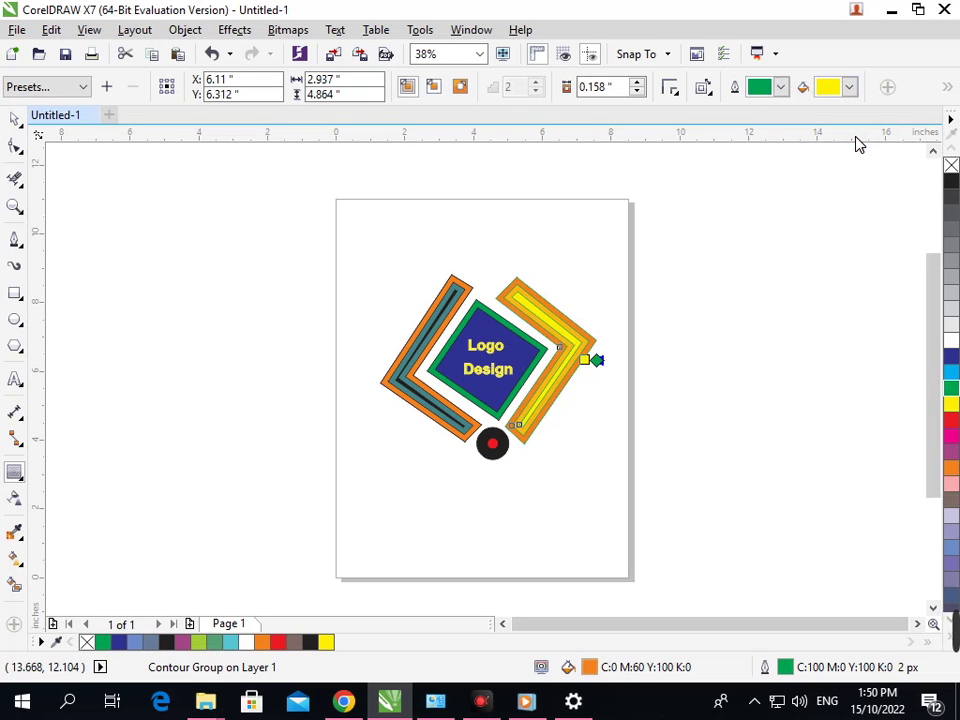
{"action": "left_click", "coordinate": [840, 90]}
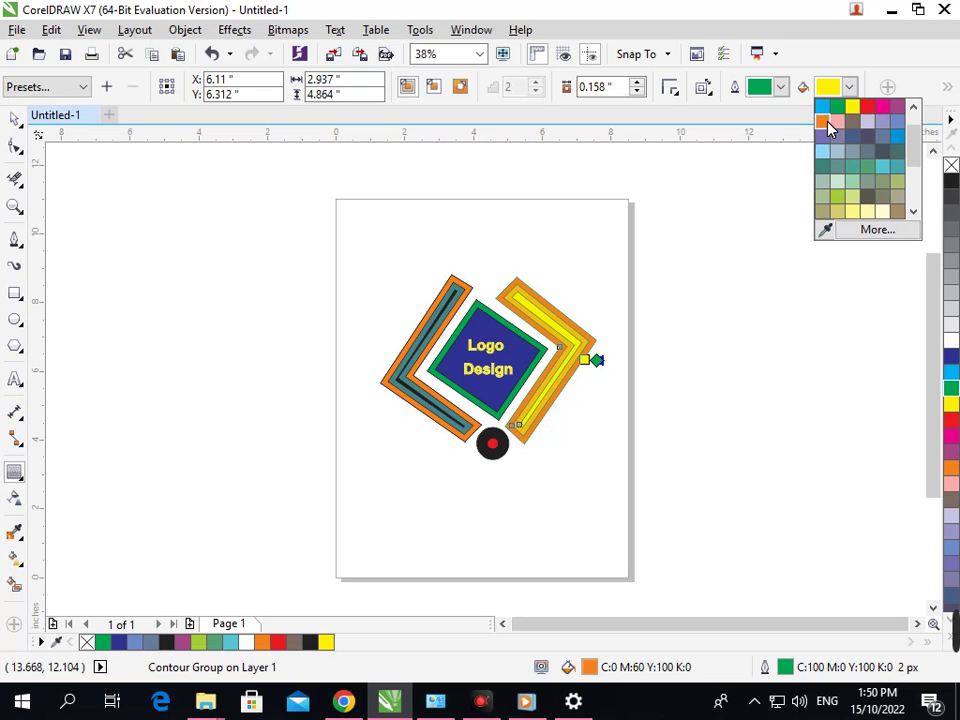
{"action": "left_click", "coordinate": [824, 122]}
{"action": "left_click", "coordinate": [831, 92]}
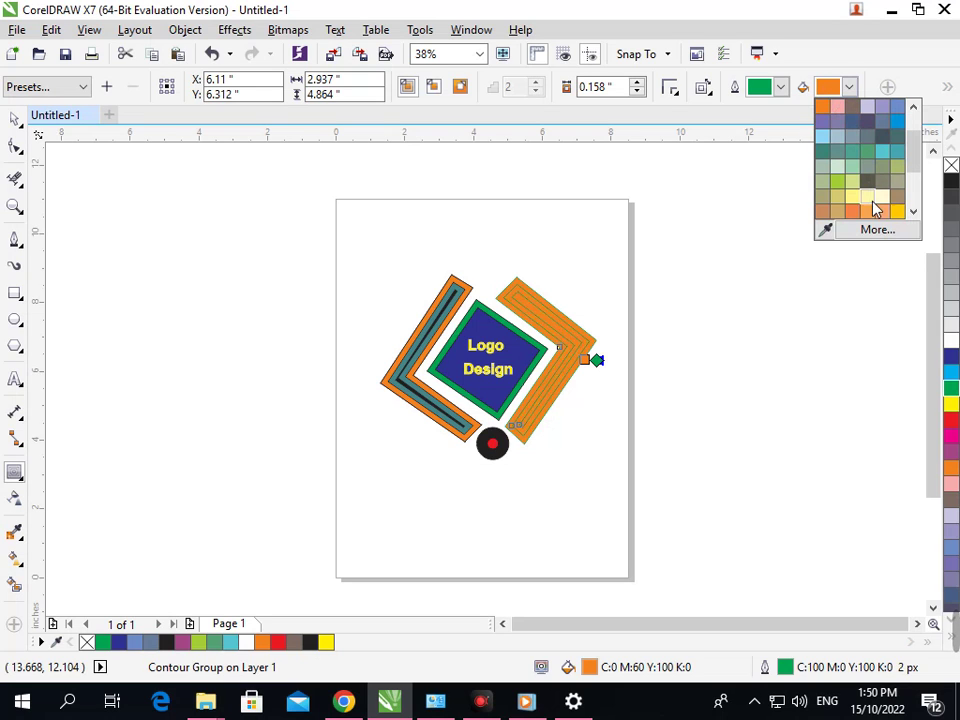
{"action": "left_click", "coordinate": [879, 189]}
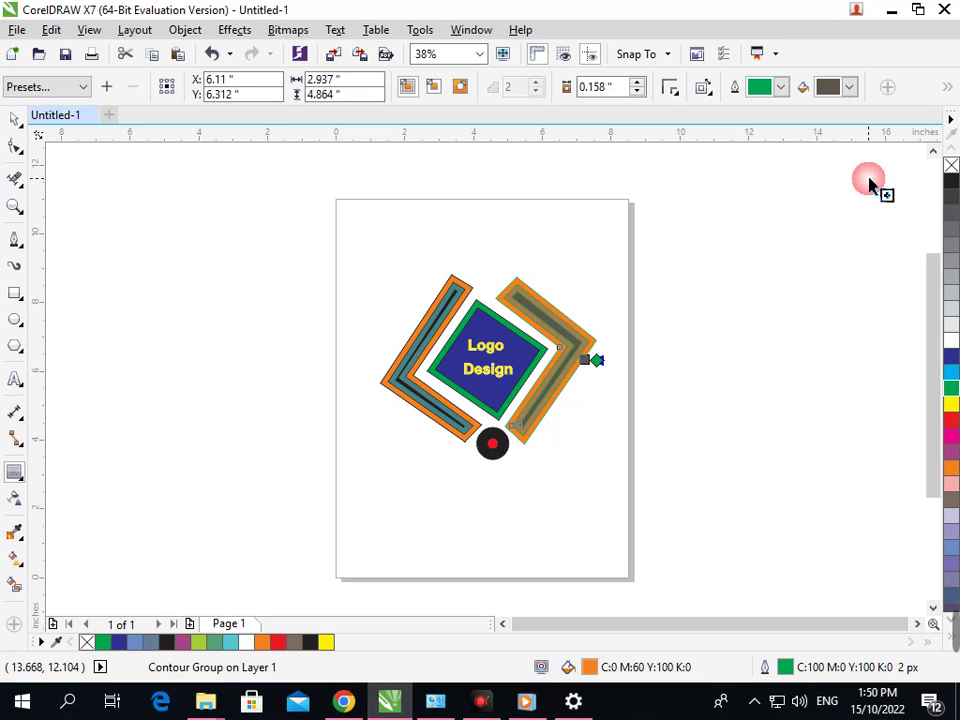
{"action": "left_click", "coordinate": [849, 92]}
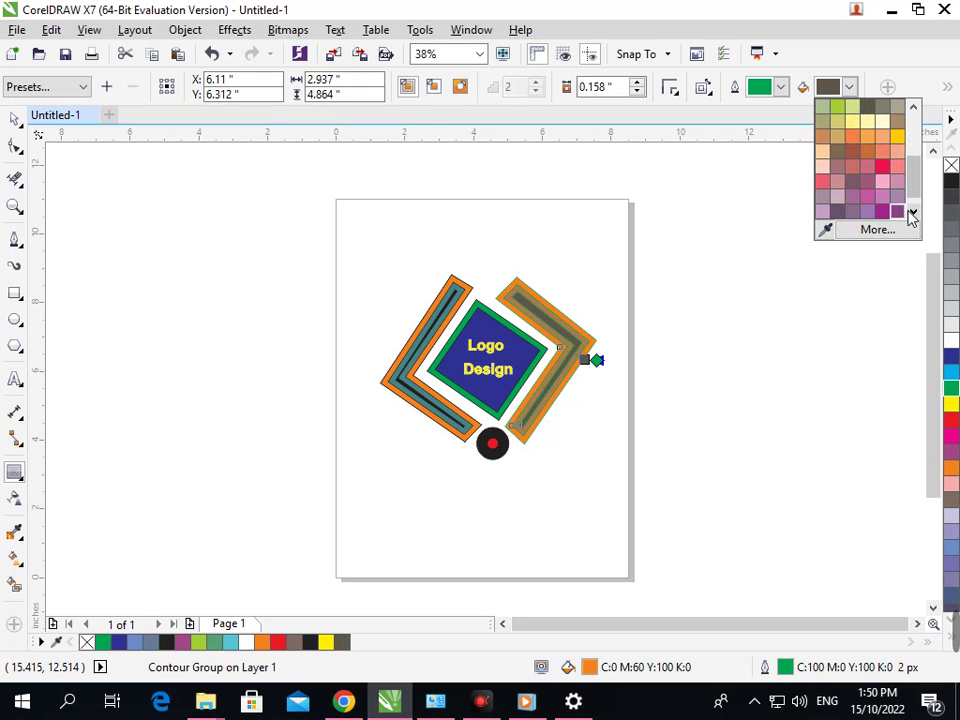
{"action": "left_click", "coordinate": [913, 211]}
{"action": "left_click_drag", "start_coordinate": [911, 185], "coordinate": [912, 142]}
{"action": "left_click", "coordinate": [903, 147]}
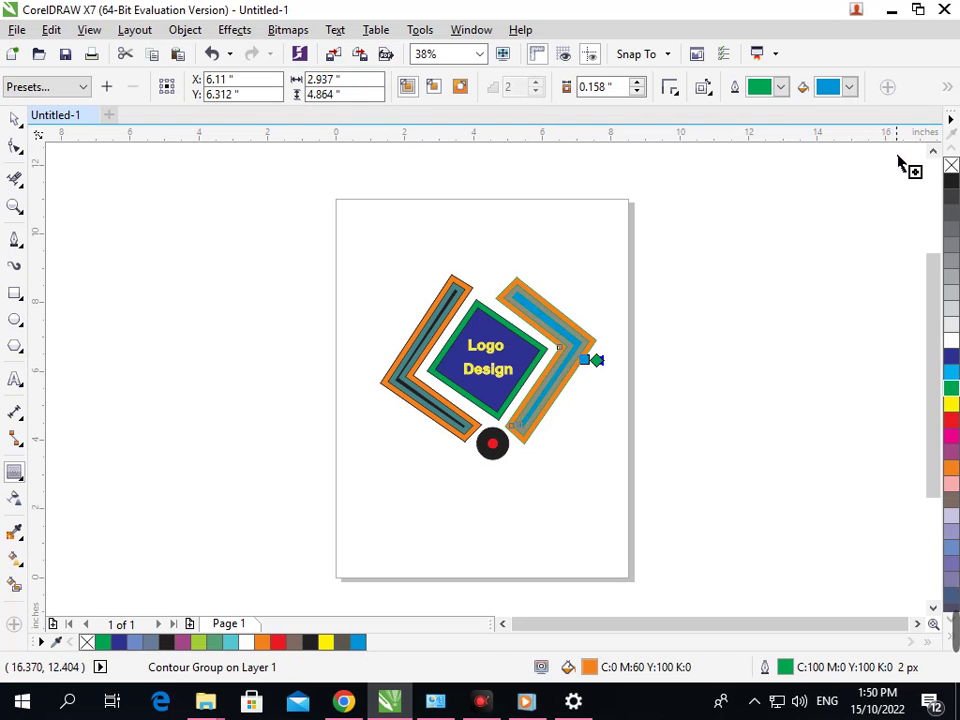
Try cyan, green, dark blue and black as the fill of the right bracket's control curve
{"action": "key", "text": "F2"}
{"action": "mouse_move", "coordinate": [544, 319]}
{"action": "left_mouse_down"}
{"action": "mouse_move", "coordinate": [648, 397]}
{"action": "mouse_move", "coordinate": [542, 321]}
{"action": "left_mouse_up"}
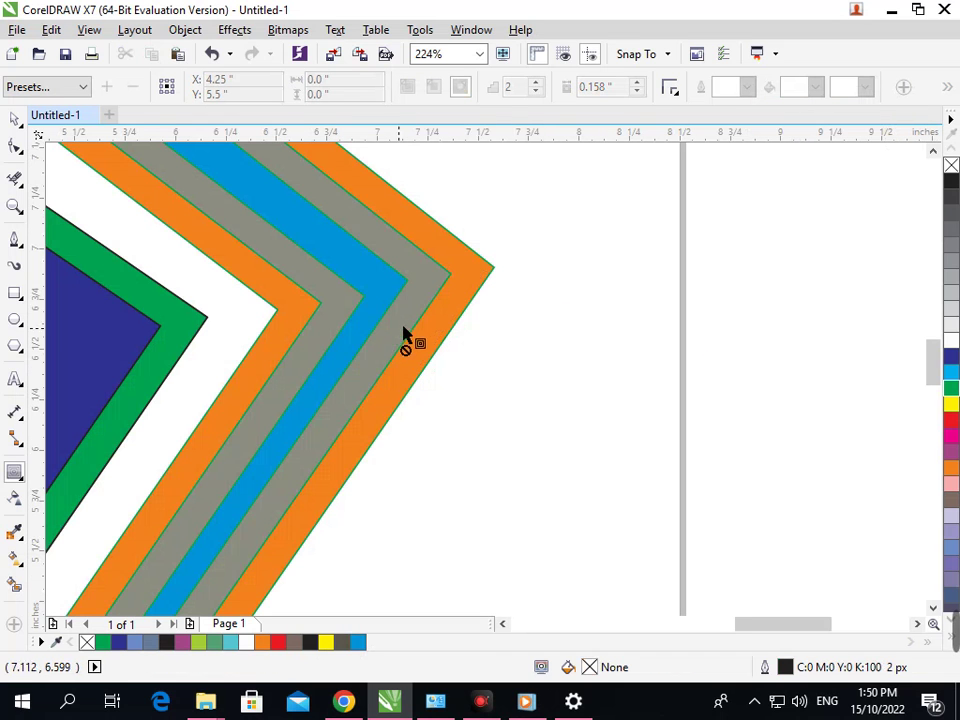
{"action": "left_click", "coordinate": [15, 120]}
{"action": "left_click", "coordinate": [487, 275]}
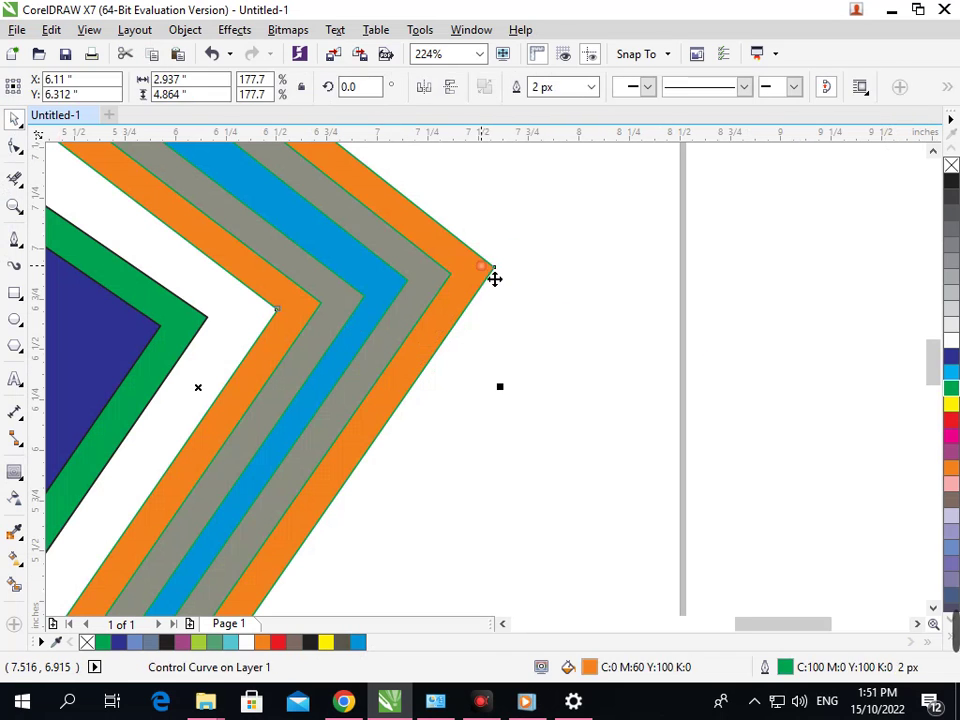
{"action": "left_click", "coordinate": [952, 376]}
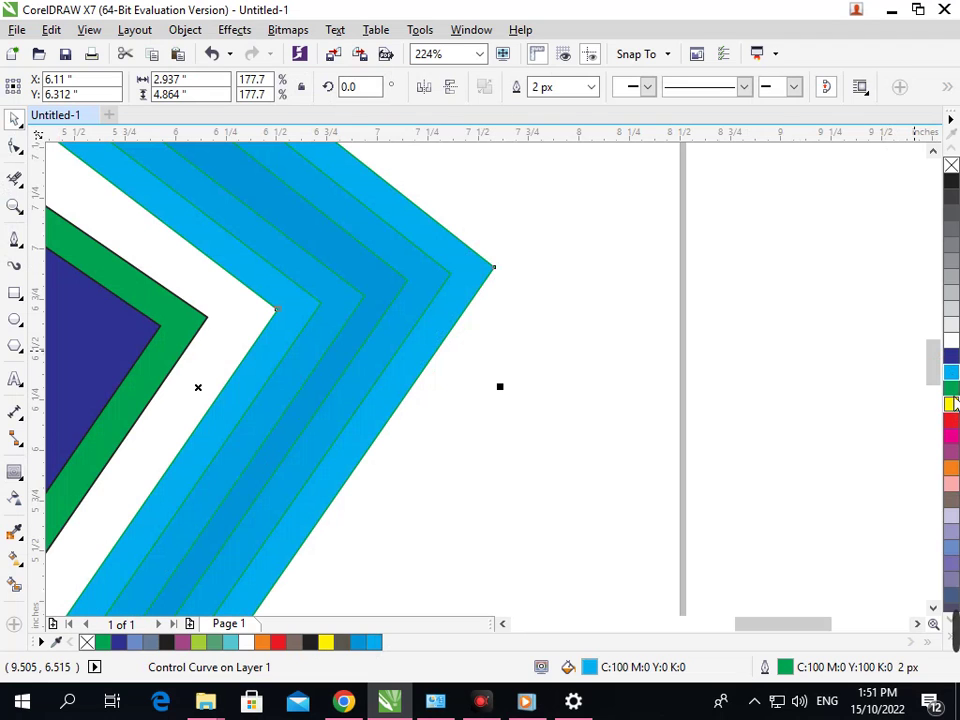
{"action": "left_click", "coordinate": [951, 389]}
{"action": "left_click", "coordinate": [950, 360]}
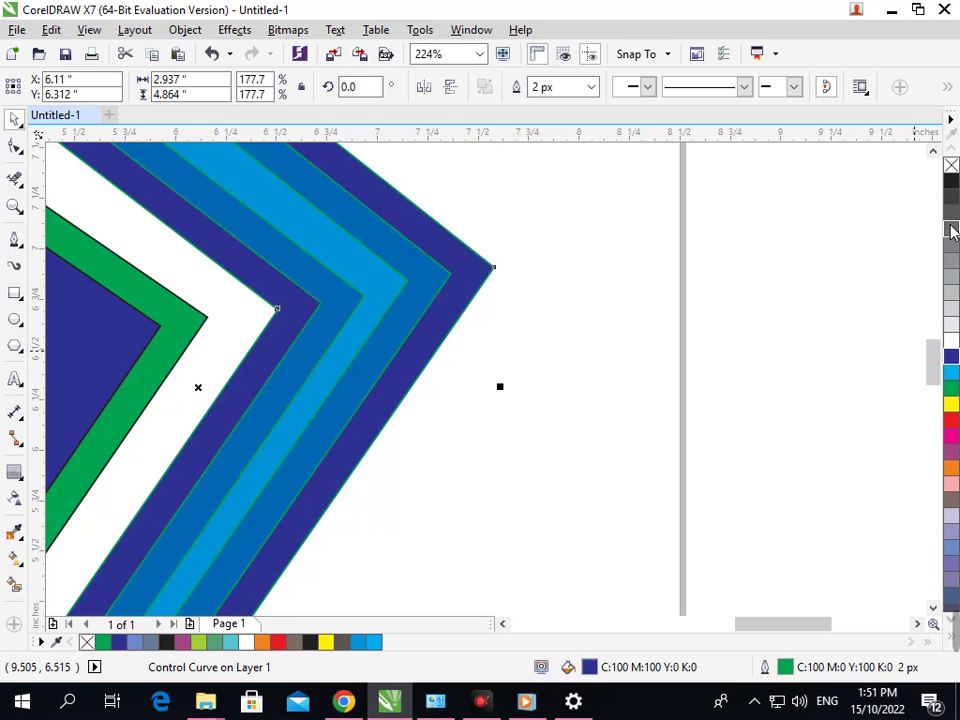
{"action": "left_click", "coordinate": [952, 181]}
{"action": "key", "text": "shift+F4"}
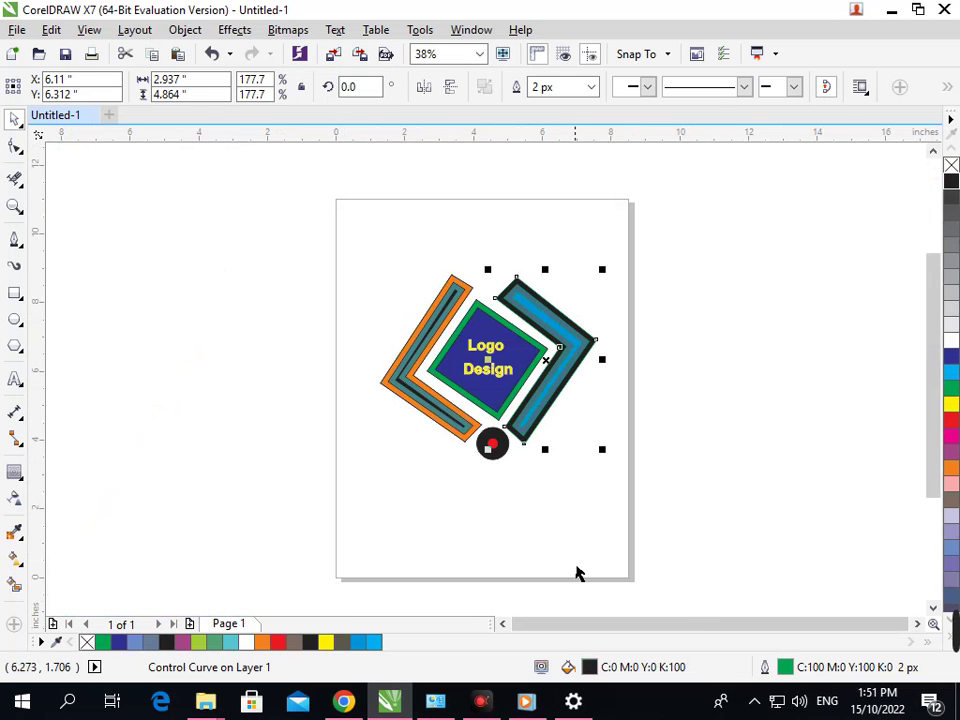
{"action": "left_click", "coordinate": [575, 565]}
Fill the right bracket's control curve with lime green (C:40 M:0 Y:100 K:0)
{"action": "scroll", "coordinate": [603, 377], "scroll_direction": "up", "scroll_amount": 3}
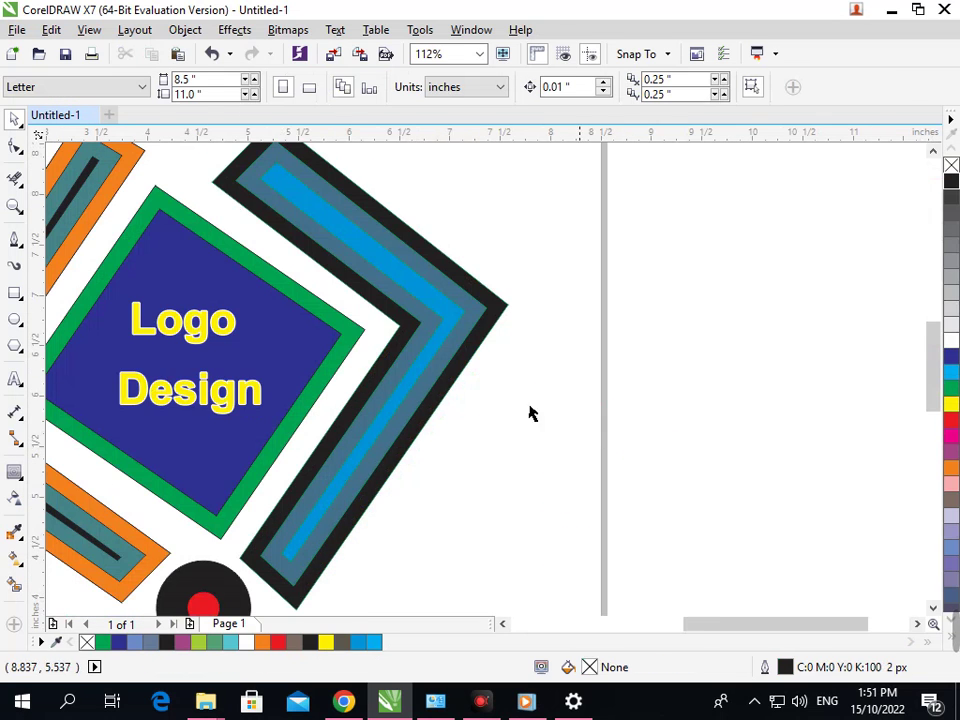
{"action": "left_click", "coordinate": [449, 390]}
{"action": "left_click", "coordinate": [343, 372]}
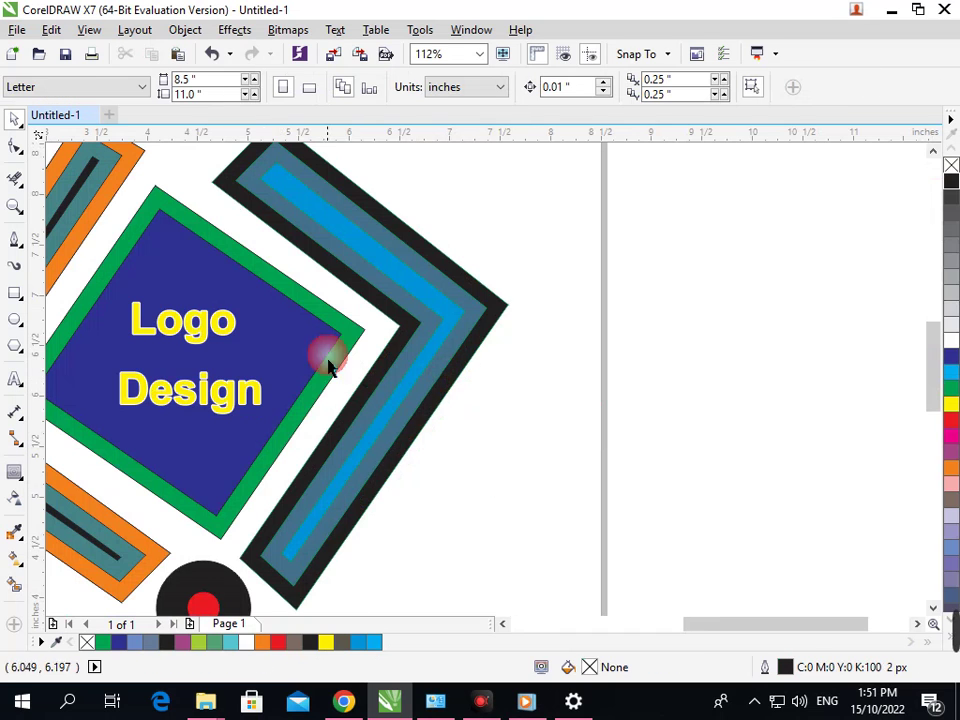
{"action": "key", "text": "shift+F4"}
{"action": "left_click", "coordinate": [532, 427]}
{"action": "scroll", "coordinate": [950, 450], "scroll_direction": "down", "scroll_amount": 3}
{"action": "scroll", "coordinate": [951, 400], "scroll_direction": "down", "scroll_amount": 3}
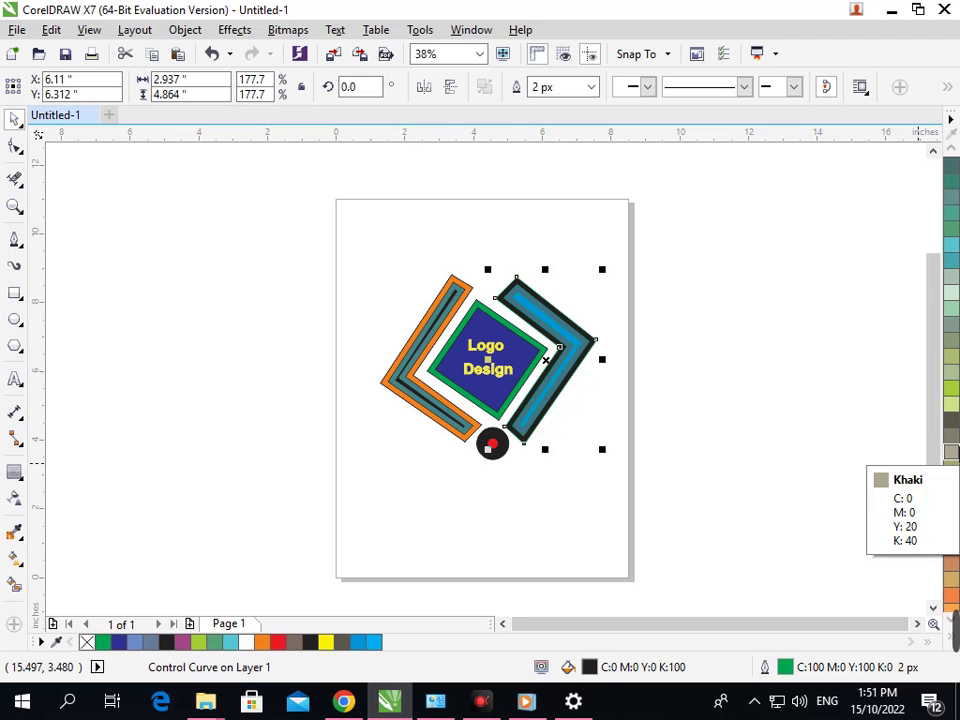
{"action": "left_click", "coordinate": [950, 391]}
{"action": "left_click", "coordinate": [619, 411]}
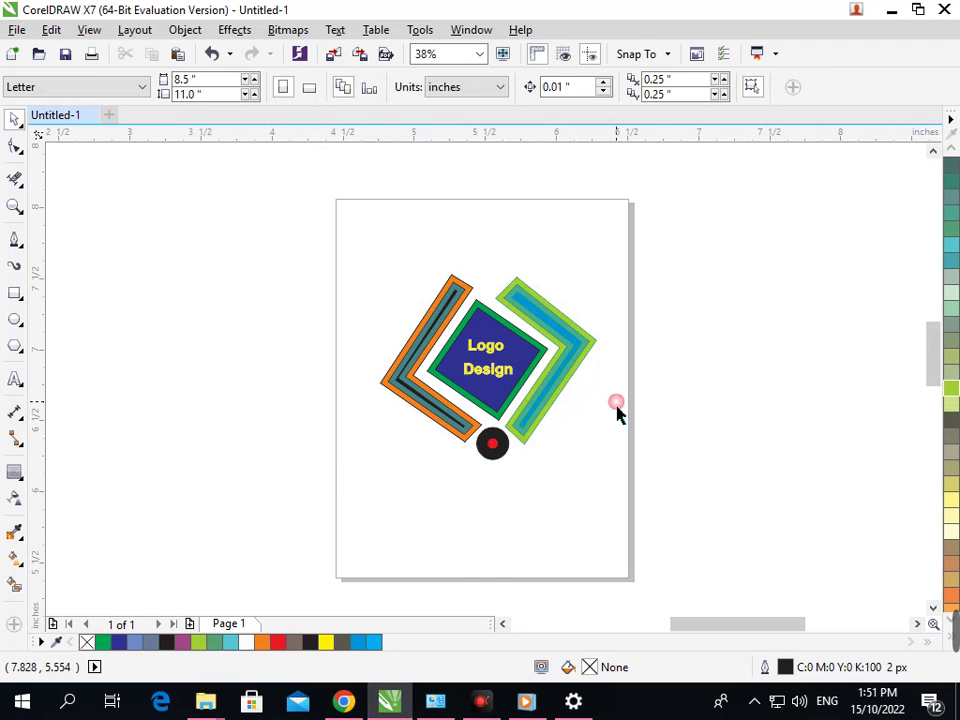
Set the right bracket's contour outline color to orange and its contour fill color to salmon pink
{"action": "scroll", "coordinate": [676, 428], "scroll_direction": "up", "scroll_amount": 5}
{"action": "left_click", "coordinate": [682, 425]}
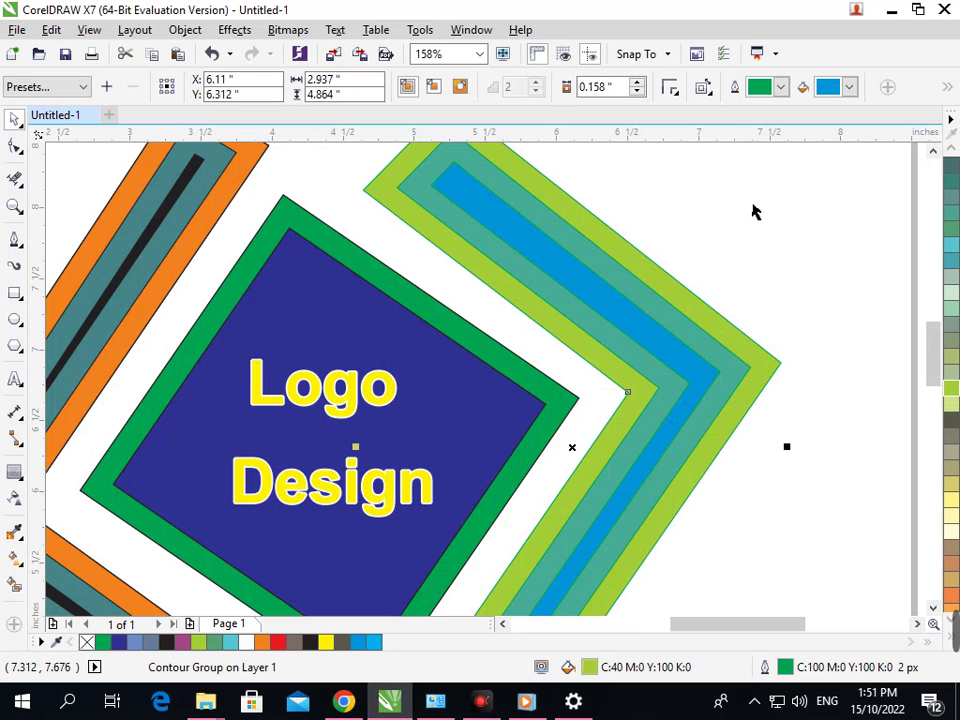
{"action": "left_click", "coordinate": [782, 87]}
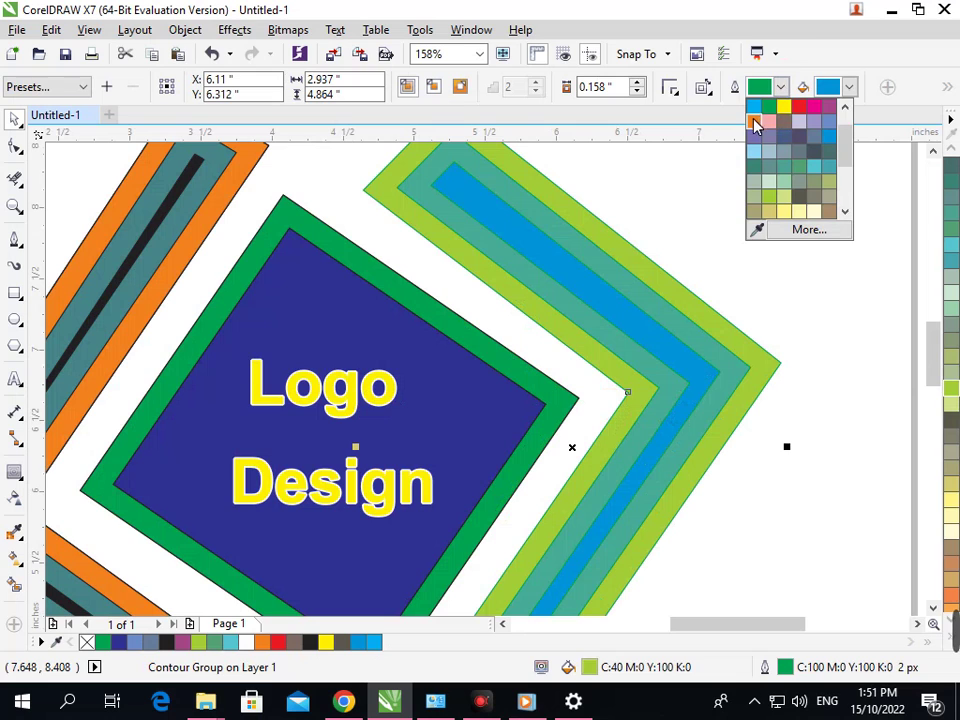
{"action": "left_click", "coordinate": [755, 122]}
{"action": "left_click", "coordinate": [849, 87]}
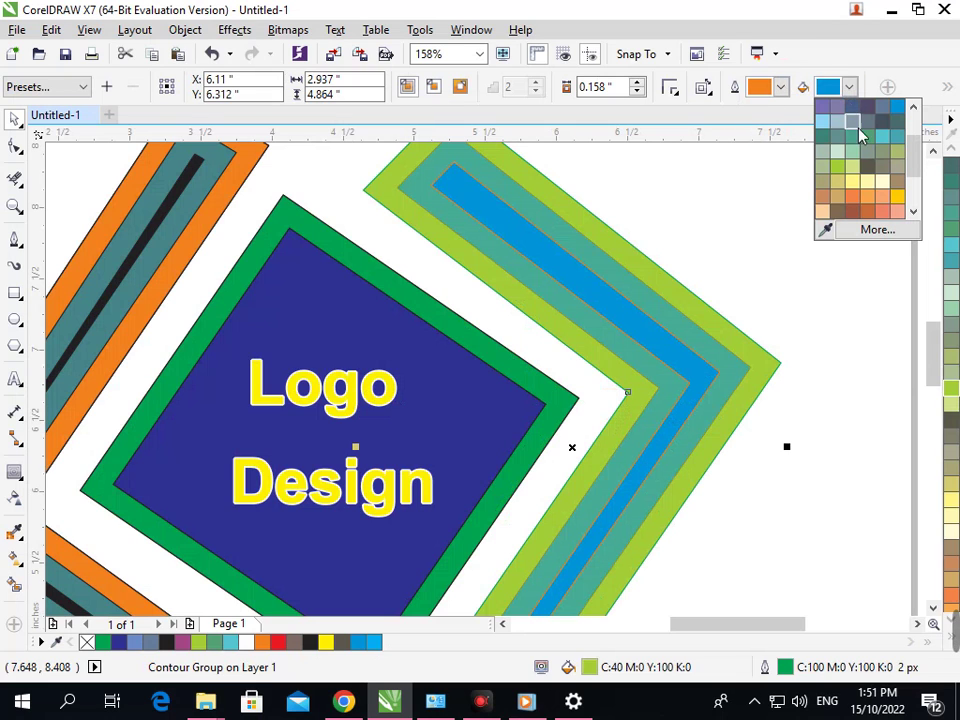
{"action": "left_click", "coordinate": [893, 207]}
{"action": "key", "text": "F3"}
{"action": "left_click", "coordinate": [591, 526]}
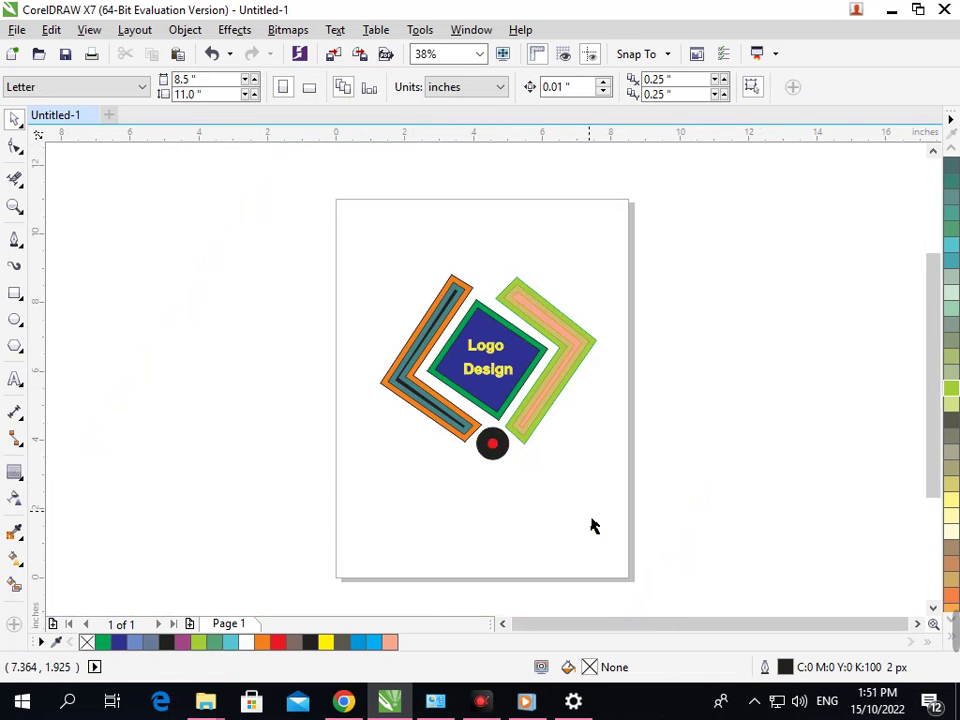
Try a red contour outline on the right bracket and return it to orange
{"action": "scroll", "coordinate": [584, 345], "scroll_direction": "up", "scroll_amount": 5}
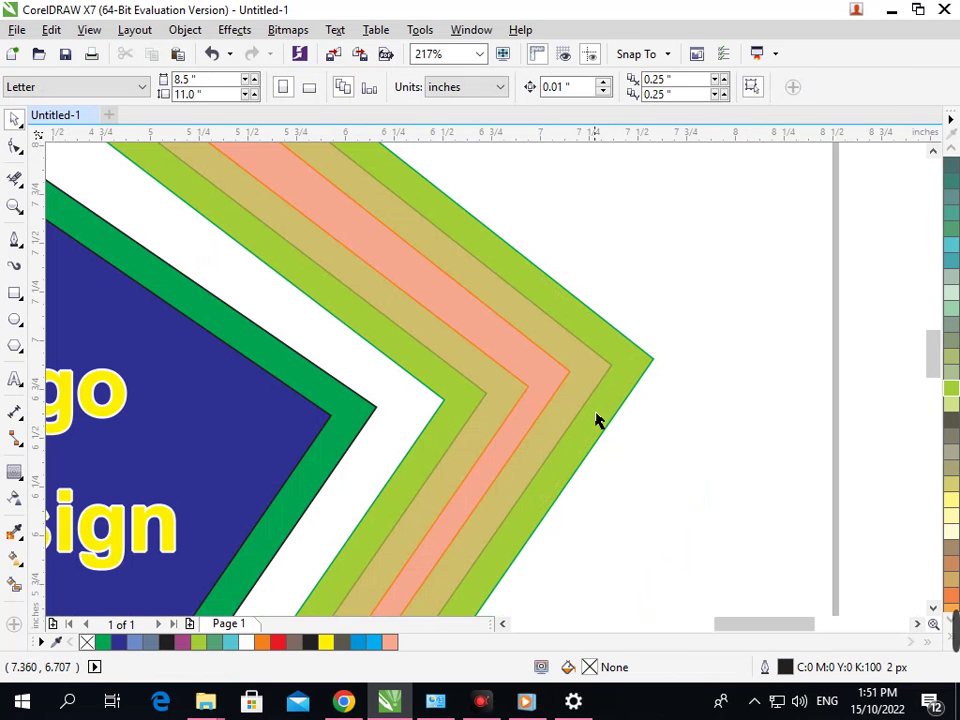
{"action": "left_click", "coordinate": [546, 395]}
{"action": "left_click", "coordinate": [781, 87]}
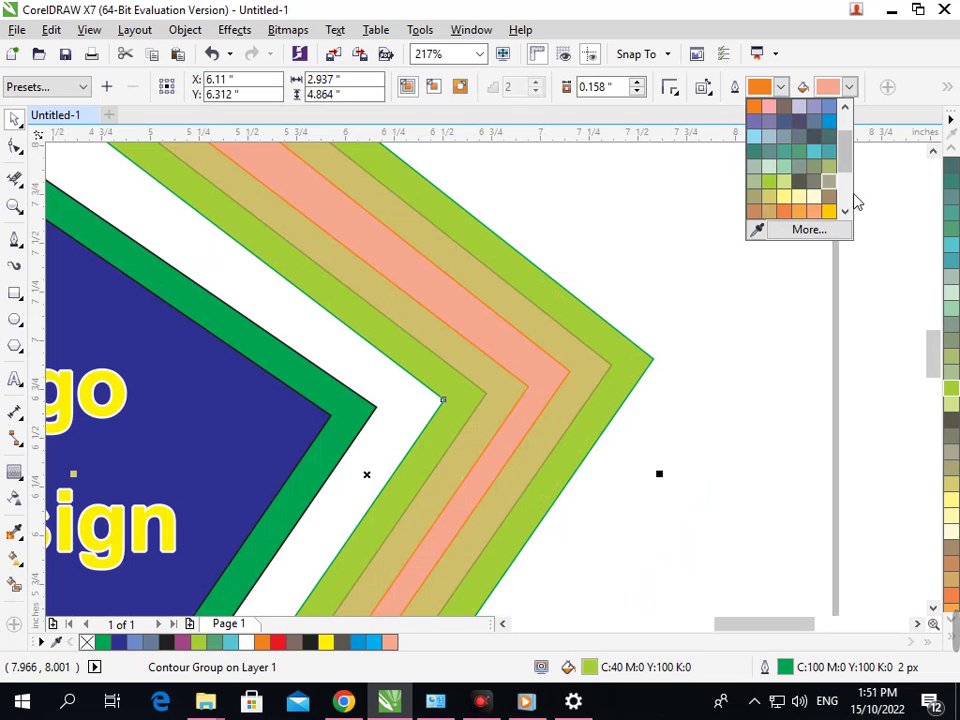
{"action": "left_click_drag", "start_coordinate": [851, 171], "coordinate": [853, 146]}
{"action": "left_click", "coordinate": [808, 139]}
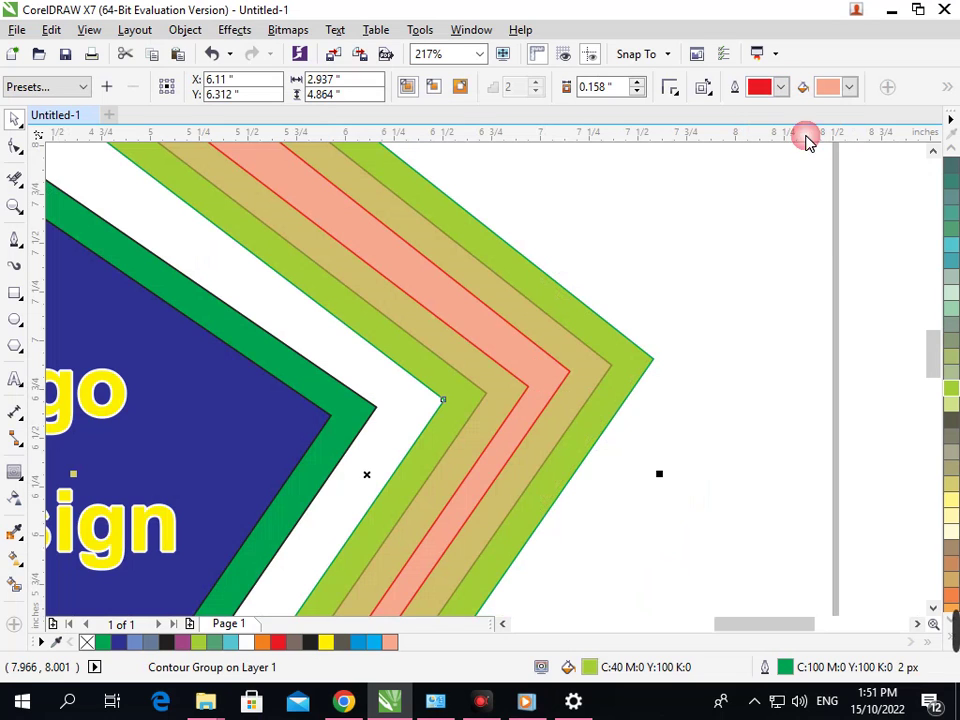
{"action": "left_click", "coordinate": [781, 87]}
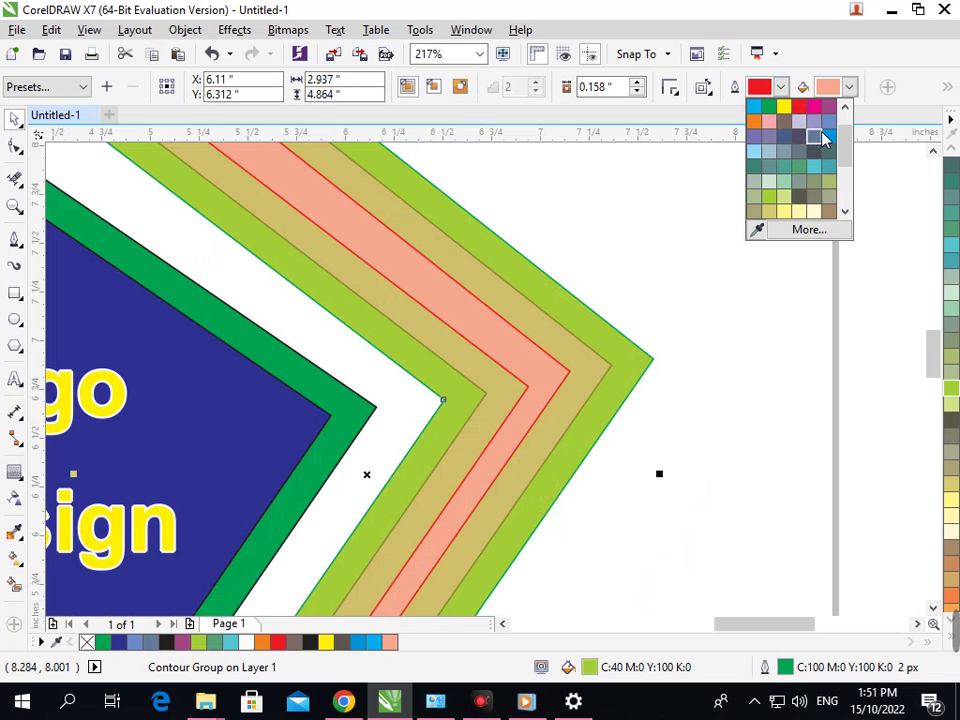
{"action": "left_click", "coordinate": [754, 121]}
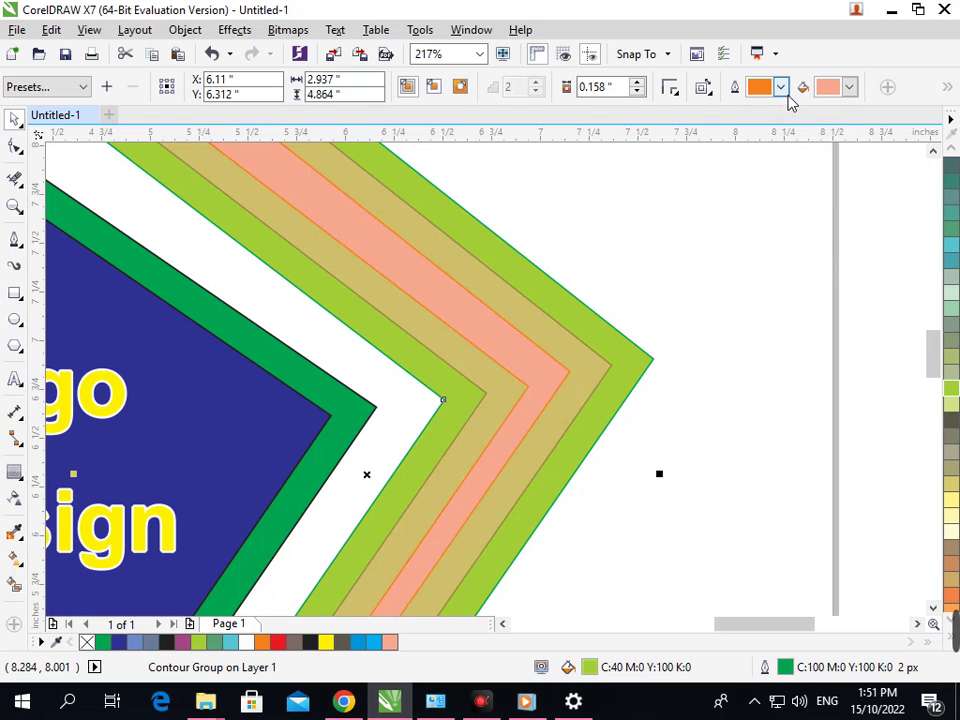
Set the right bracket's contour fill color to black
{"action": "left_click", "coordinate": [848, 87]}
{"action": "left_click", "coordinate": [867, 211]}
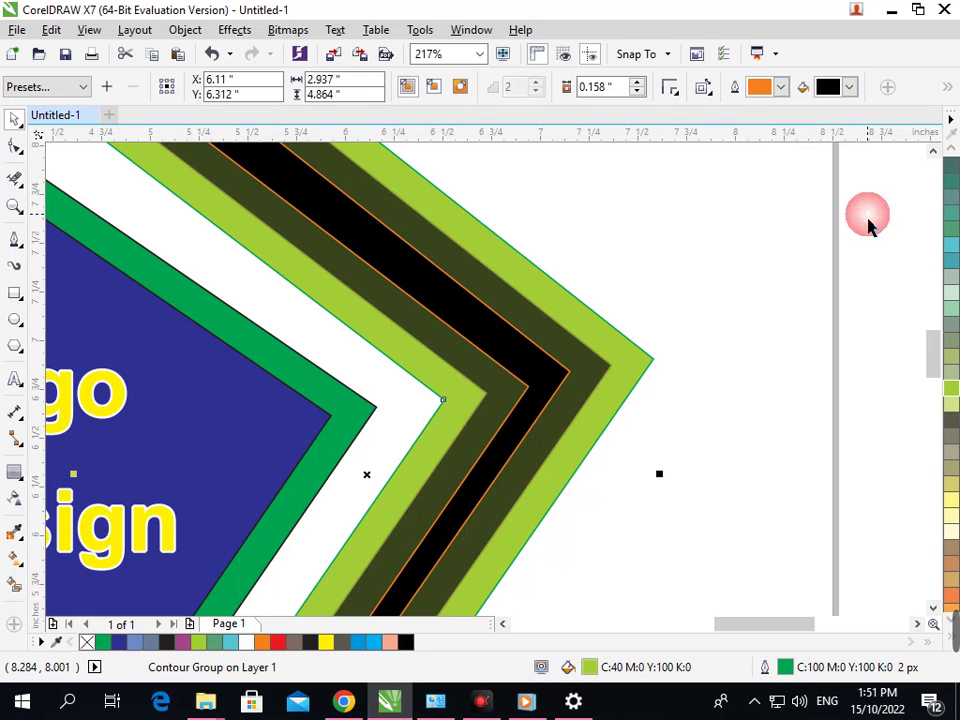
{"action": "scroll", "coordinate": [569, 280], "scroll_direction": "down", "scroll_amount": 5}
{"action": "left_click", "coordinate": [564, 489]}
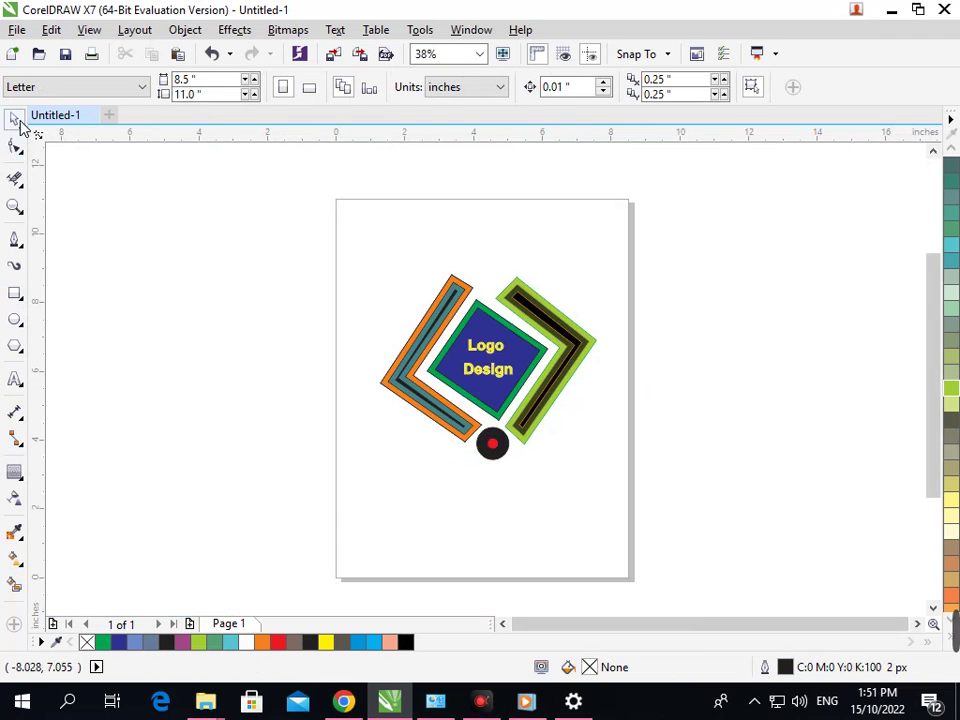
Delete the orange contoured bracket beside the square
{"action": "left_click", "coordinate": [437, 418]}
{"action": "key", "text": "Delete"}
{"action": "left_click", "coordinate": [446, 421]}
{"action": "key", "text": "Delete"}
{"action": "left_click", "coordinate": [477, 432]}
{"action": "key", "text": "Delete"}
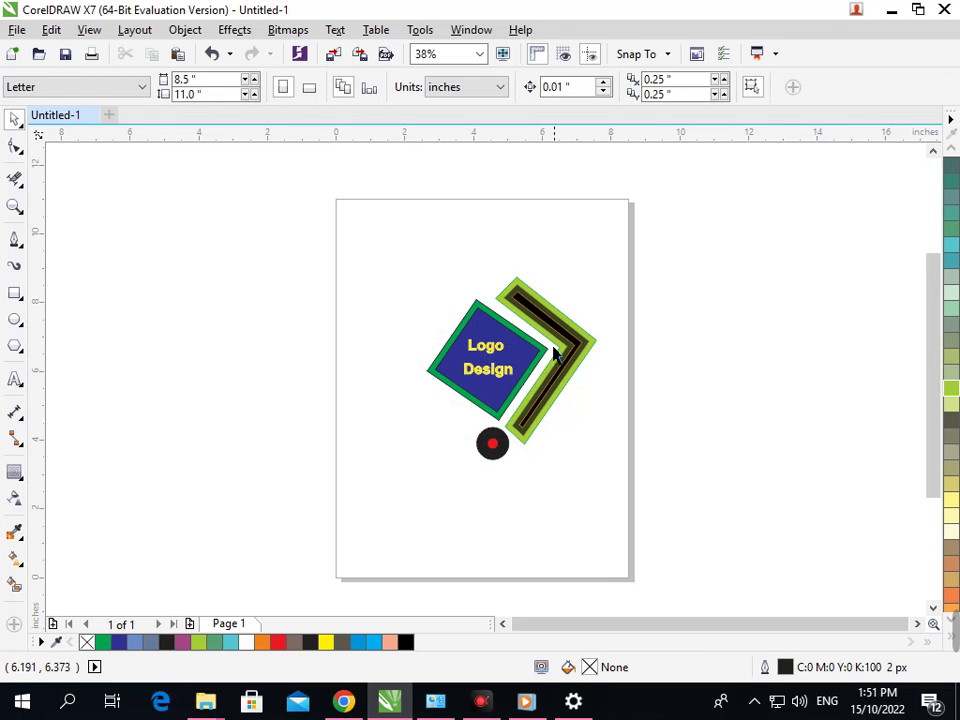
Place a copy of the lime green contoured bracket on the opposite side of the square
{"action": "left_click_drag", "start_coordinate": [520, 318], "coordinate": [602, 308]}
{"action": "left_click_drag", "start_coordinate": [624, 347], "coordinate": [426, 381]}
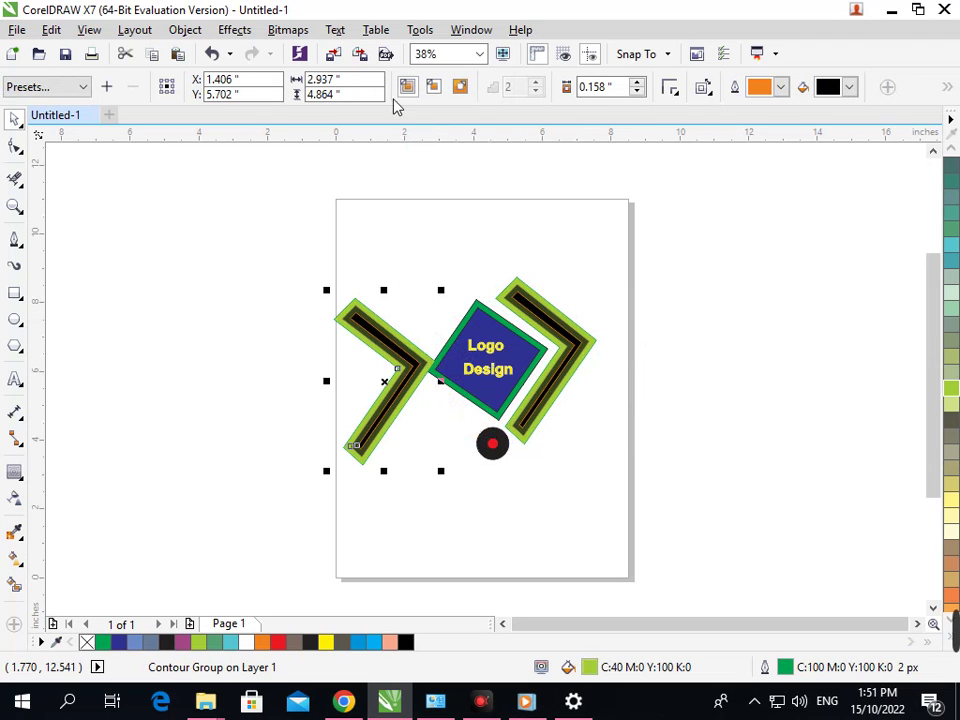
{"action": "left_click", "coordinate": [403, 197]}
{"action": "left_click", "coordinate": [397, 360]}
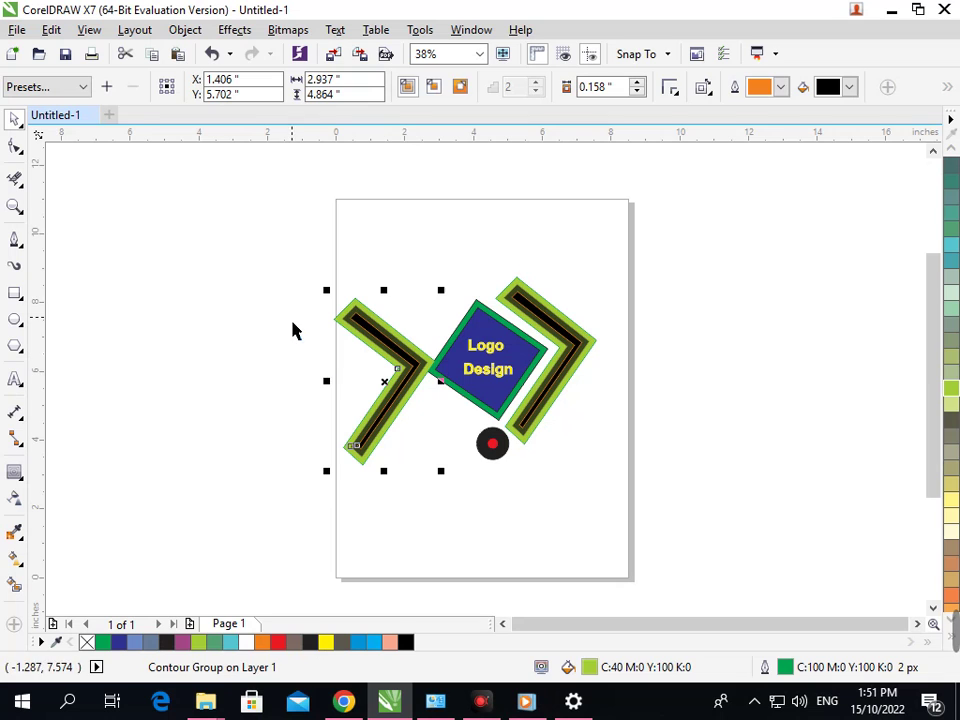
Mirror the copied bracket both horizontally and vertically and move it into place around the square's left corner
{"action": "left_click", "coordinate": [345, 342]}
{"action": "left_click", "coordinate": [449, 89]}
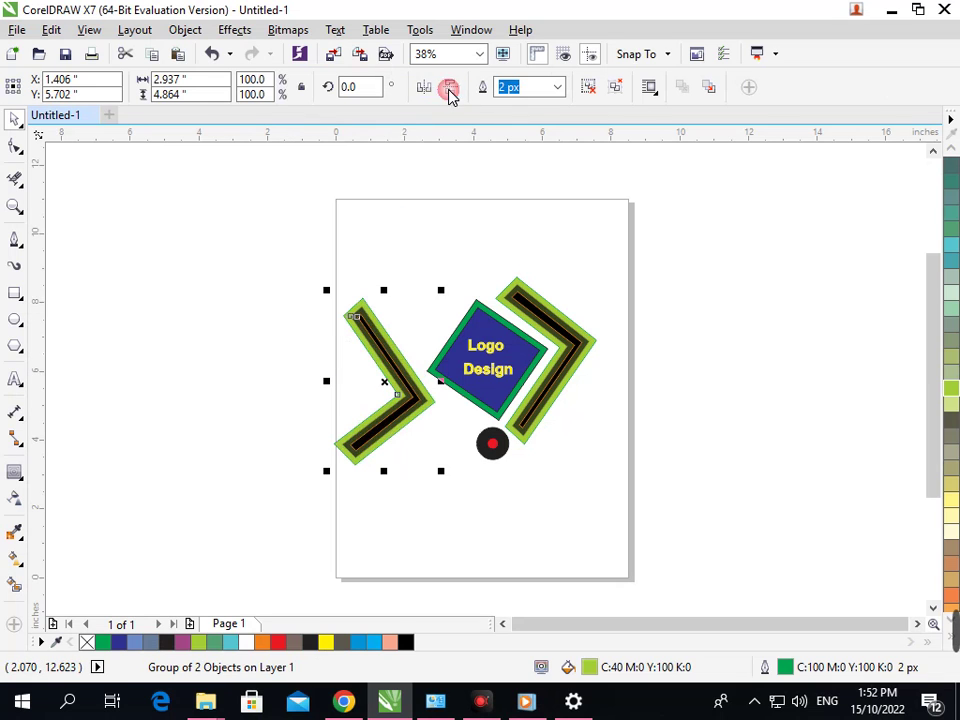
{"action": "left_click", "coordinate": [449, 91]}
{"action": "left_click", "coordinate": [428, 89]}
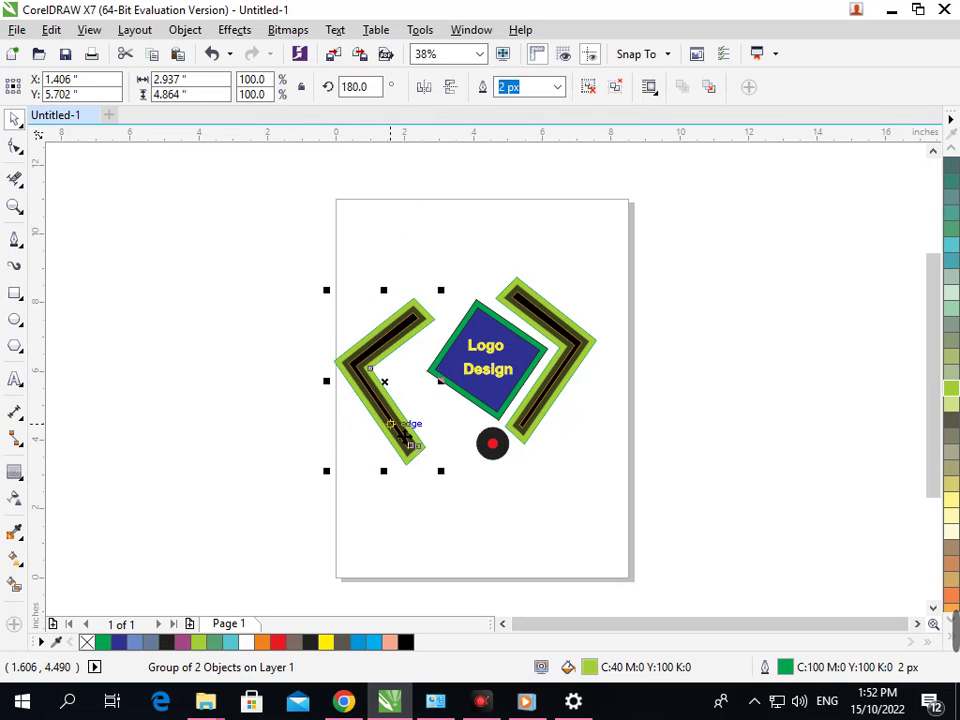
{"action": "left_click", "coordinate": [424, 89]}
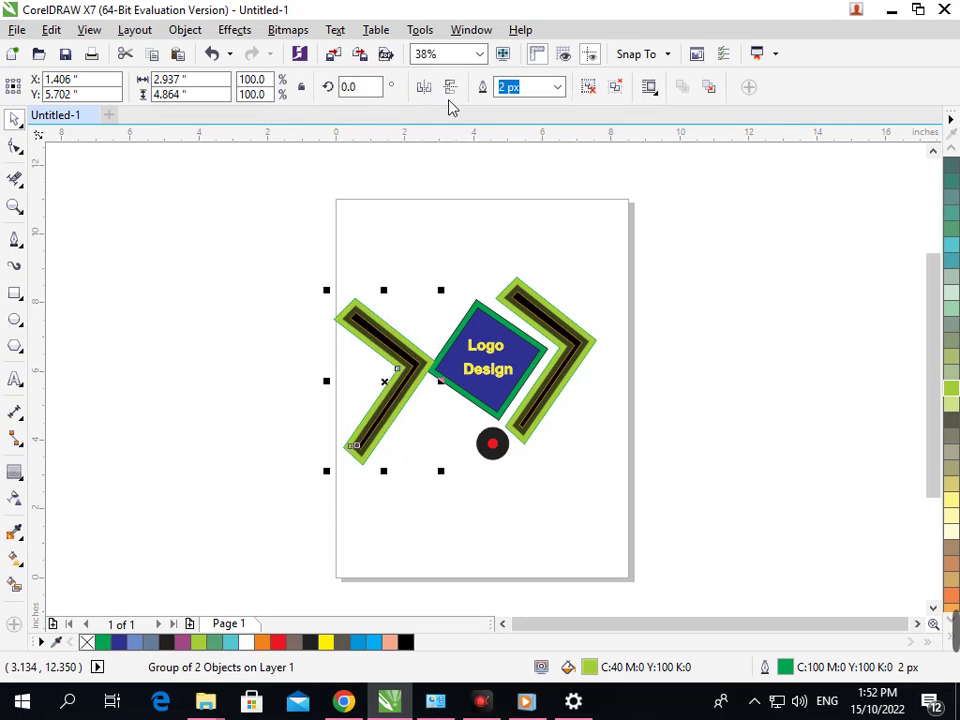
{"action": "left_click", "coordinate": [449, 88]}
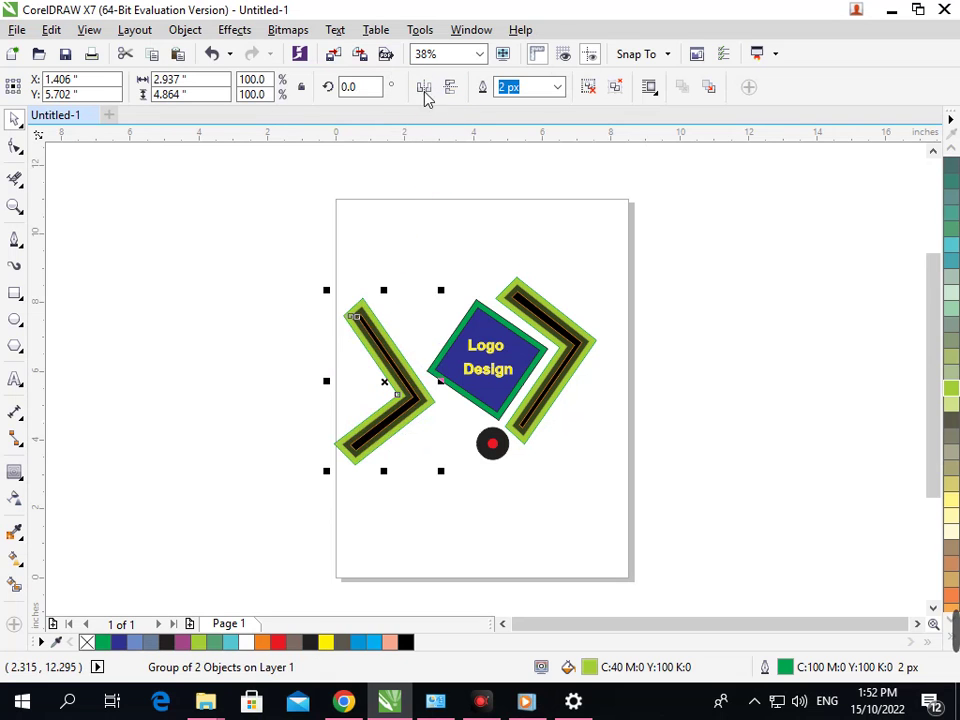
{"action": "left_click", "coordinate": [424, 88]}
{"action": "left_click_drag", "start_coordinate": [422, 447], "coordinate": [465, 429]}
{"action": "left_click", "coordinate": [551, 508]}
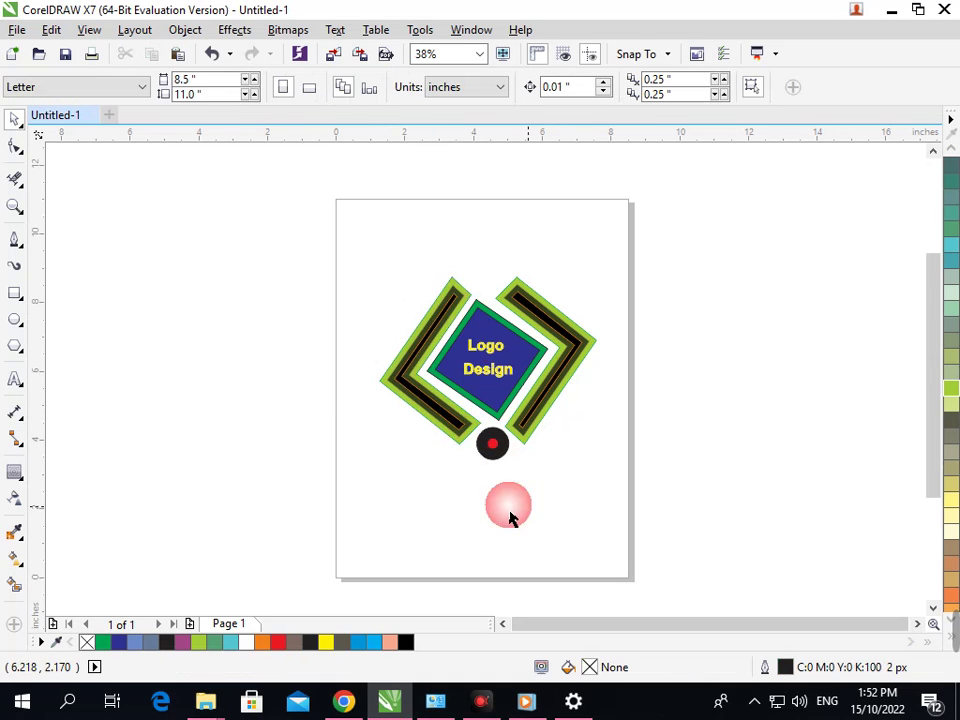
Fill the green frame around the blue square with orange (C:0 M:60 Y:80 K:0)
{"action": "key", "text": "F2"}
{"action": "left_click_drag", "start_coordinate": [386, 279], "coordinate": [664, 464]}
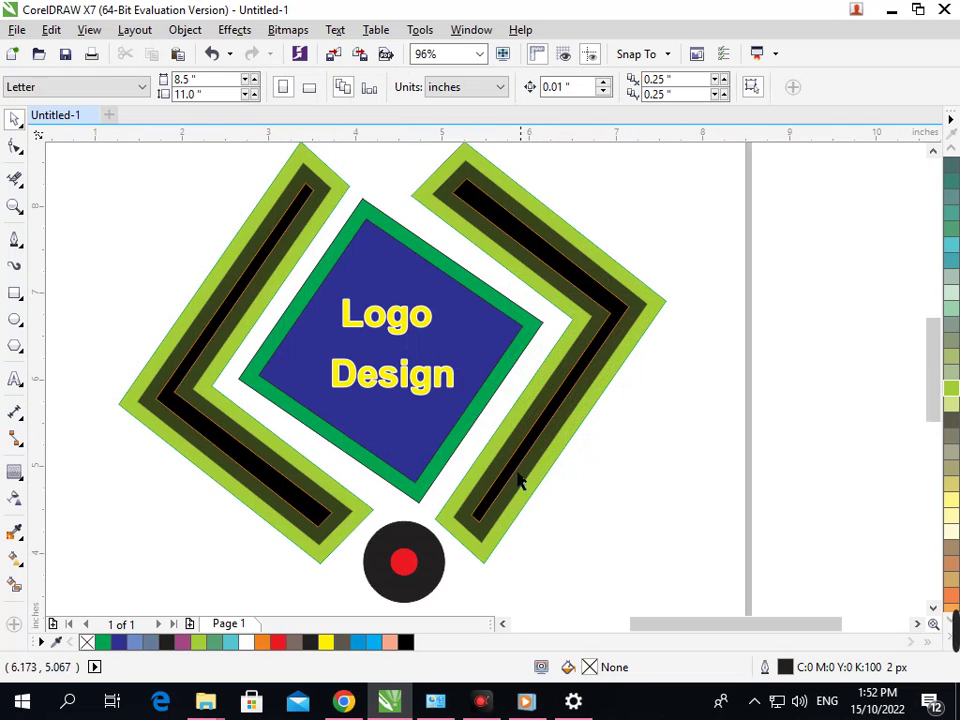
{"action": "left_click", "coordinate": [470, 441]}
{"action": "mouse_move", "coordinate": [950, 612]}
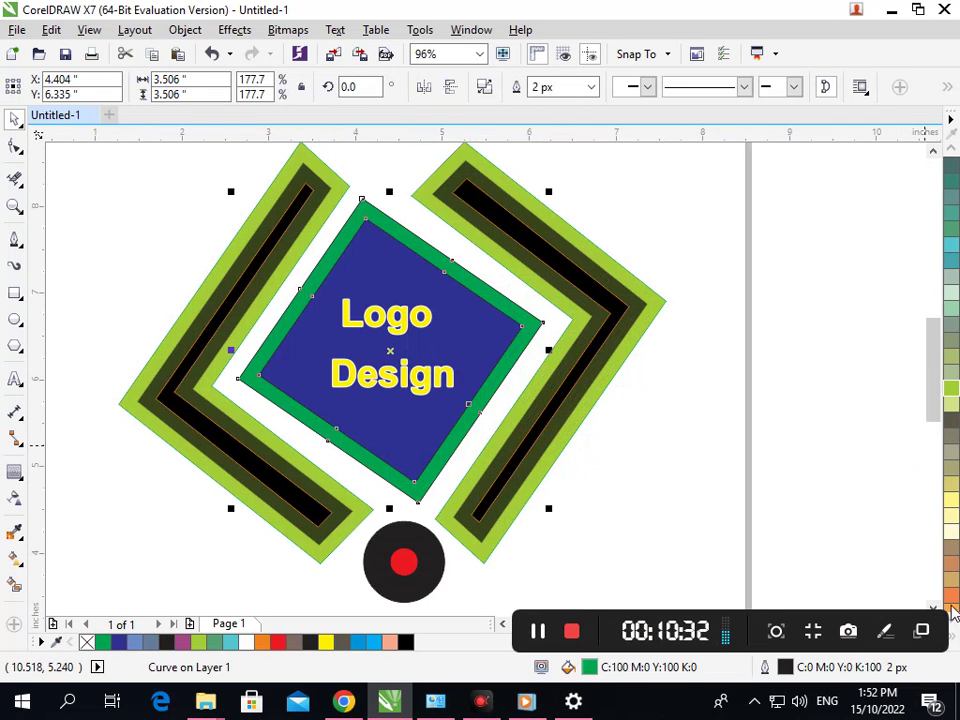
{"action": "right_click", "coordinate": [950, 600]}
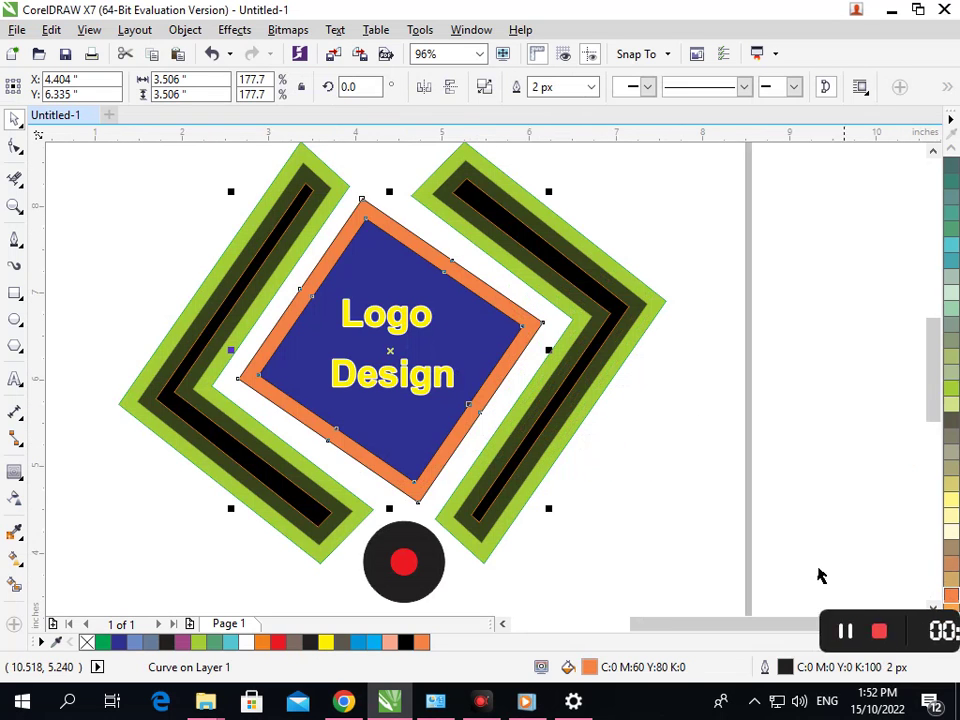
{"action": "left_click_drag", "start_coordinate": [327, 241], "coordinate": [595, 416]}
{"action": "key", "text": "F3"}
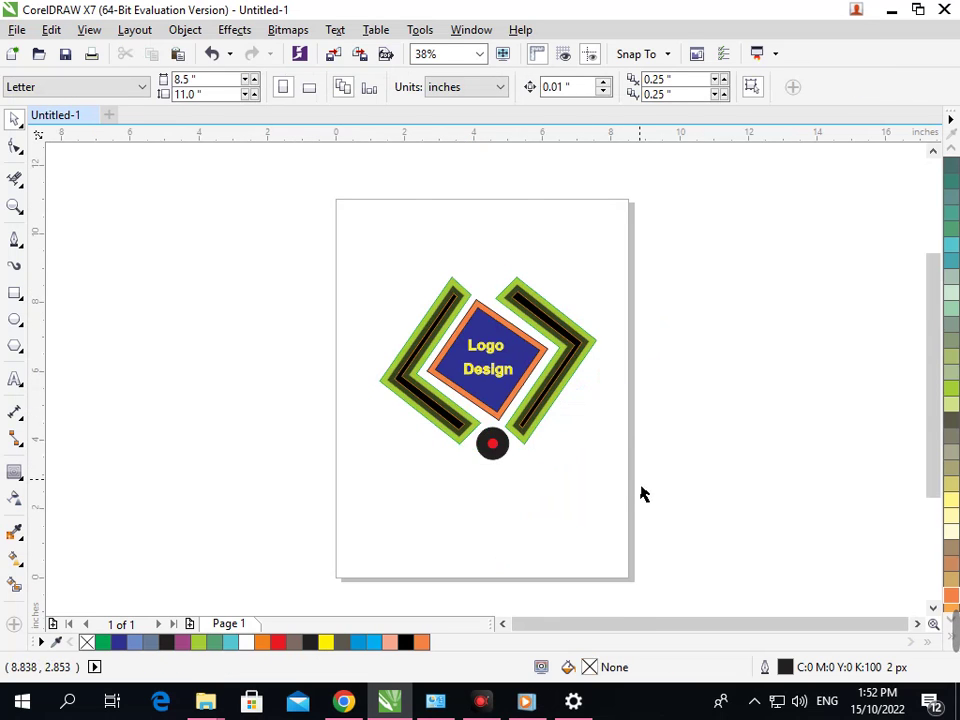
{"action": "left_click_drag", "start_coordinate": [328, 203], "coordinate": [730, 560]}
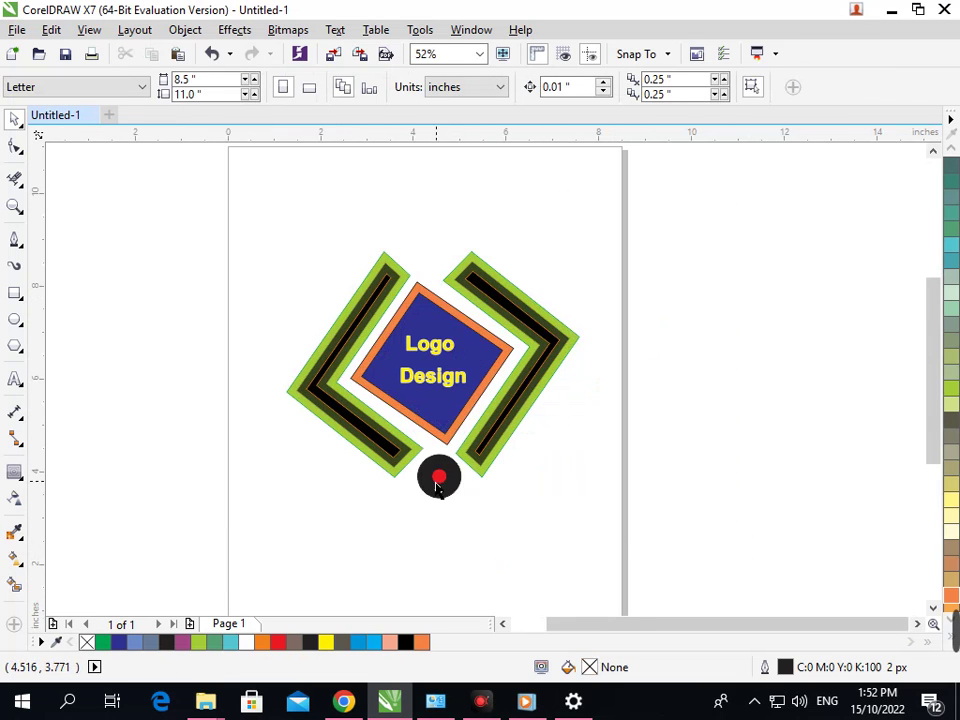
{"action": "key", "text": "F3"}
{"action": "left_click_drag", "start_coordinate": [362, 245], "coordinate": [604, 482]}
{"action": "key", "text": "F3"}
{"action": "left_click_drag", "start_coordinate": [326, 183], "coordinate": [647, 611]}
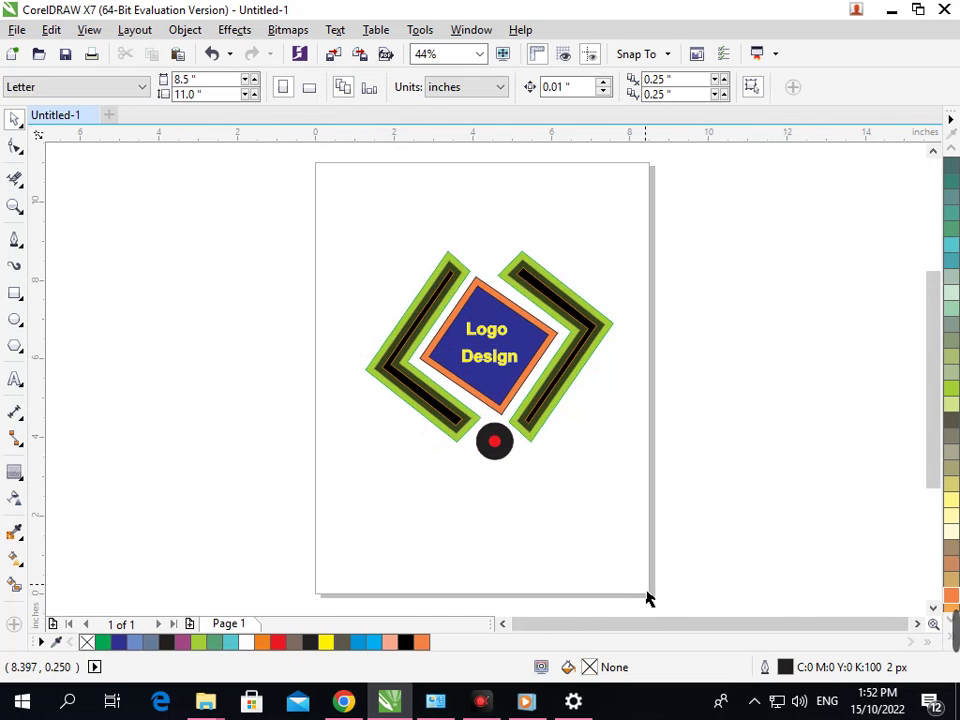